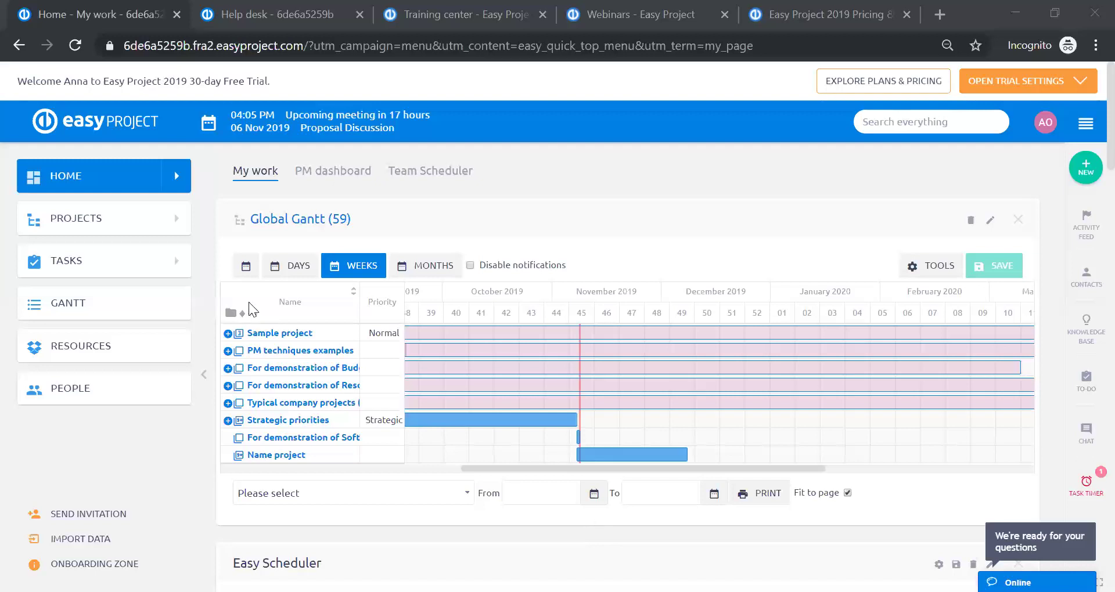
Open the Help desk extension from the administration page
click(1085, 123)
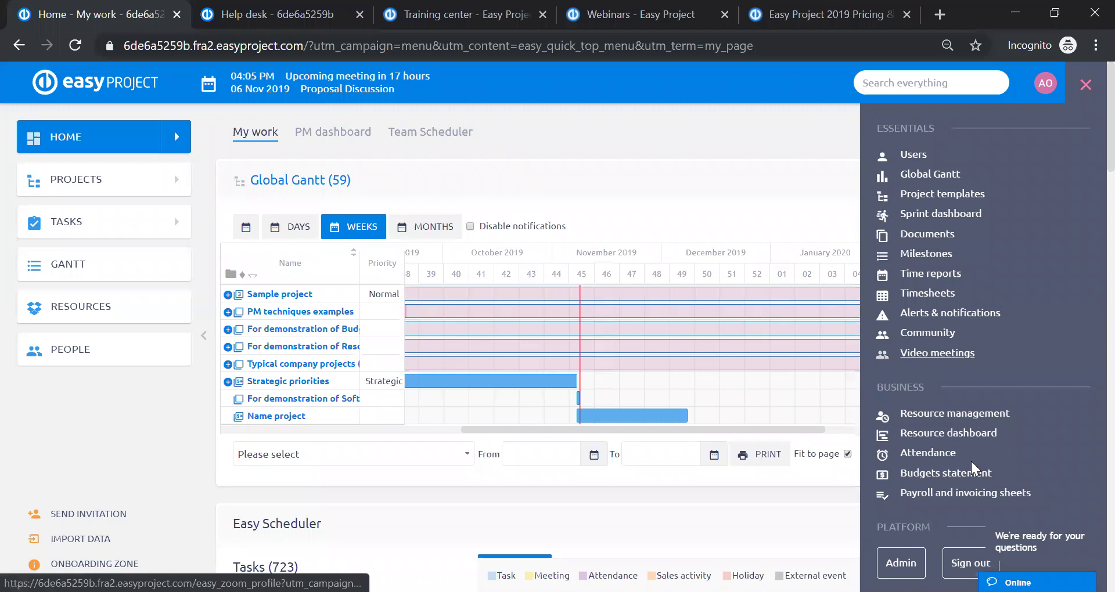
click(900, 562)
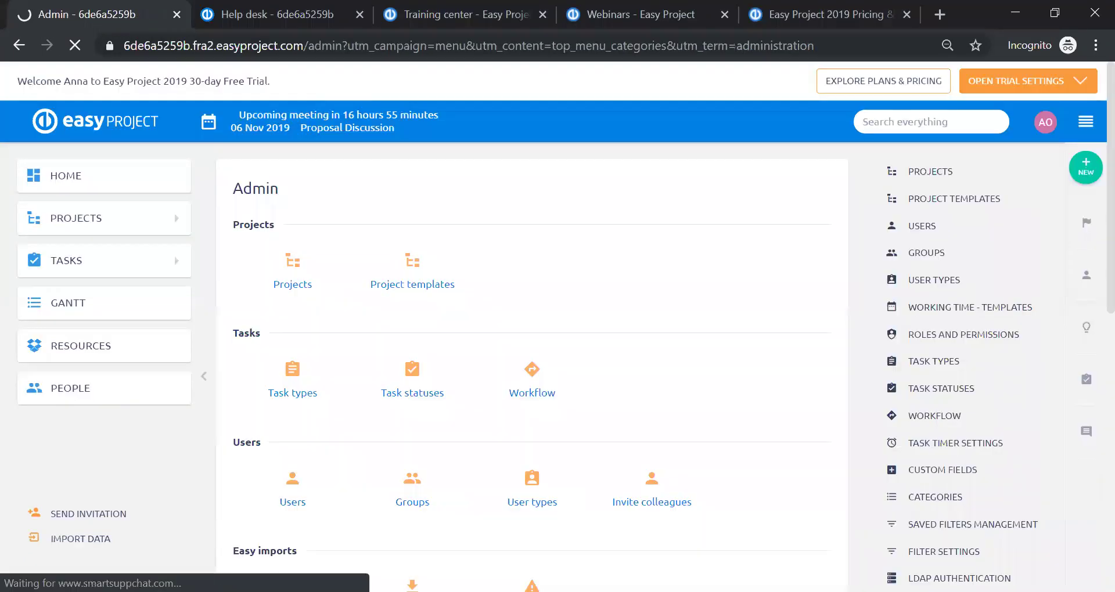
scroll(719, 321, down, 8)
scroll(719, 320, down, 1)
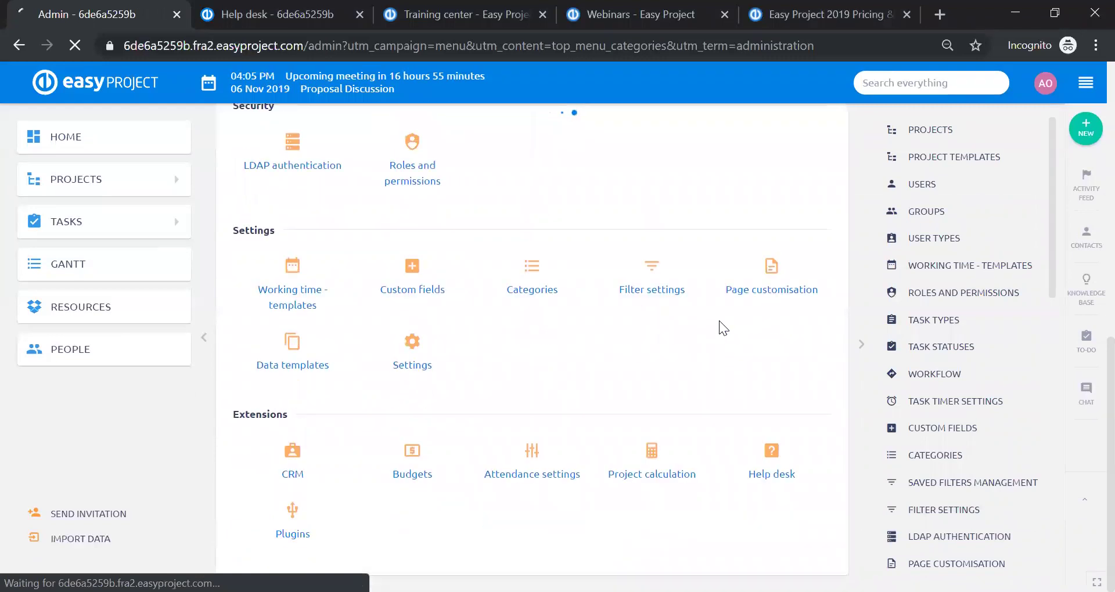
click(748, 483)
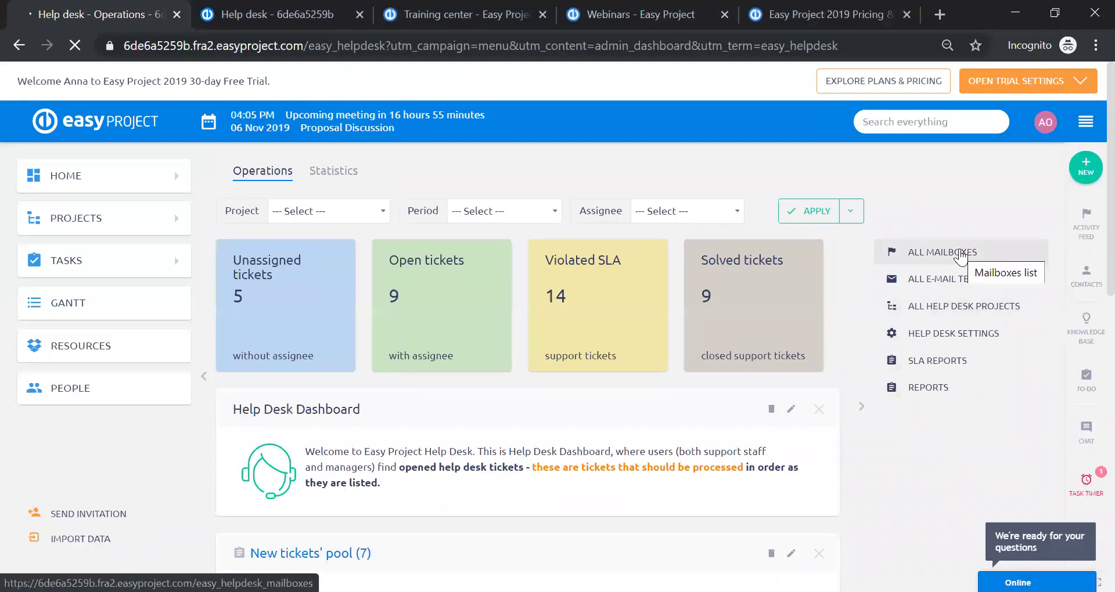
Open the Help desk dashboard directly from the main menu, without going through administration
click(1085, 125)
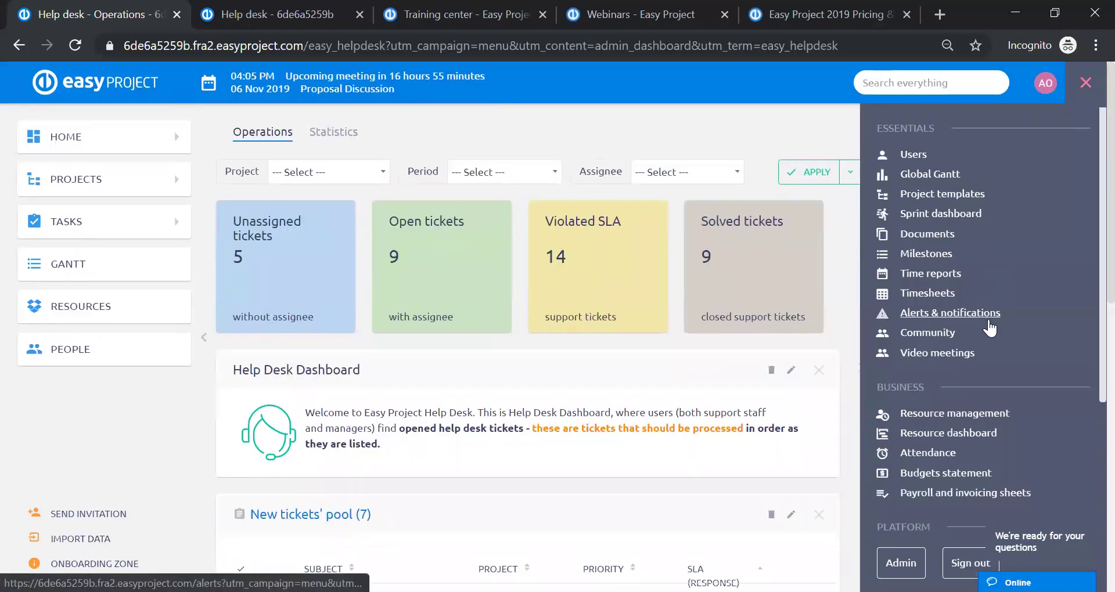
scroll(992, 331, down, 3)
click(924, 404)
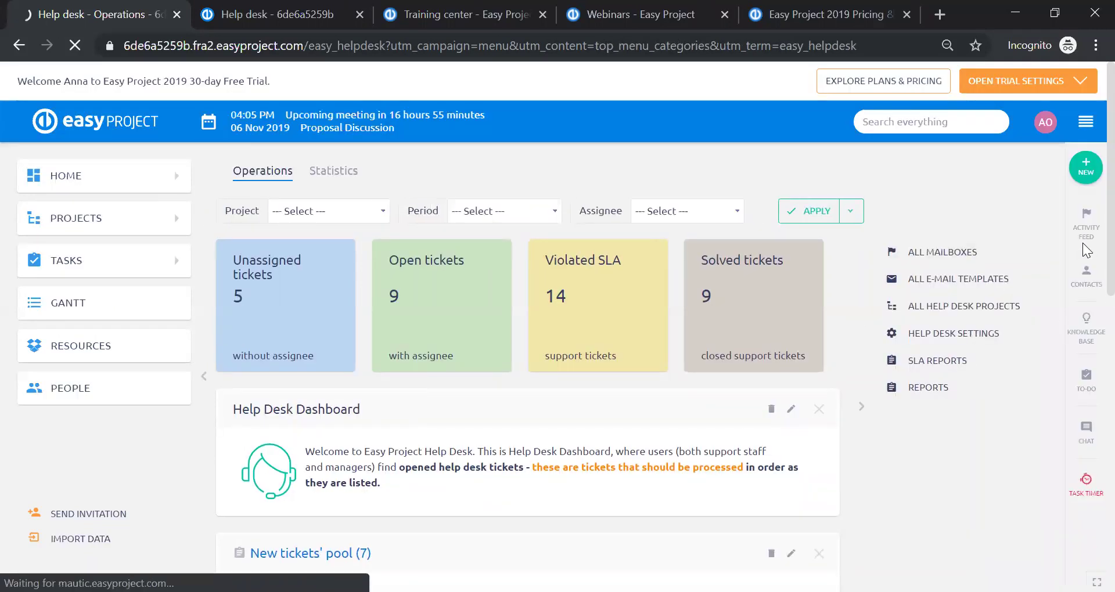
Open a blank mailbox form from the help desk mailboxes list, review its mail receiving settings and return to the list
click(955, 253)
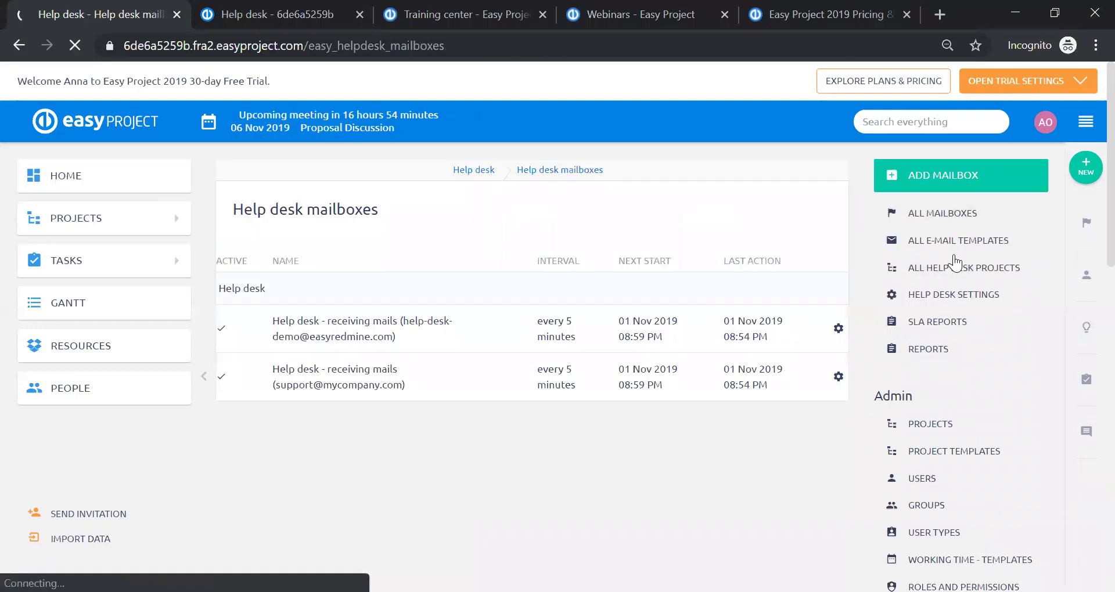
click(954, 183)
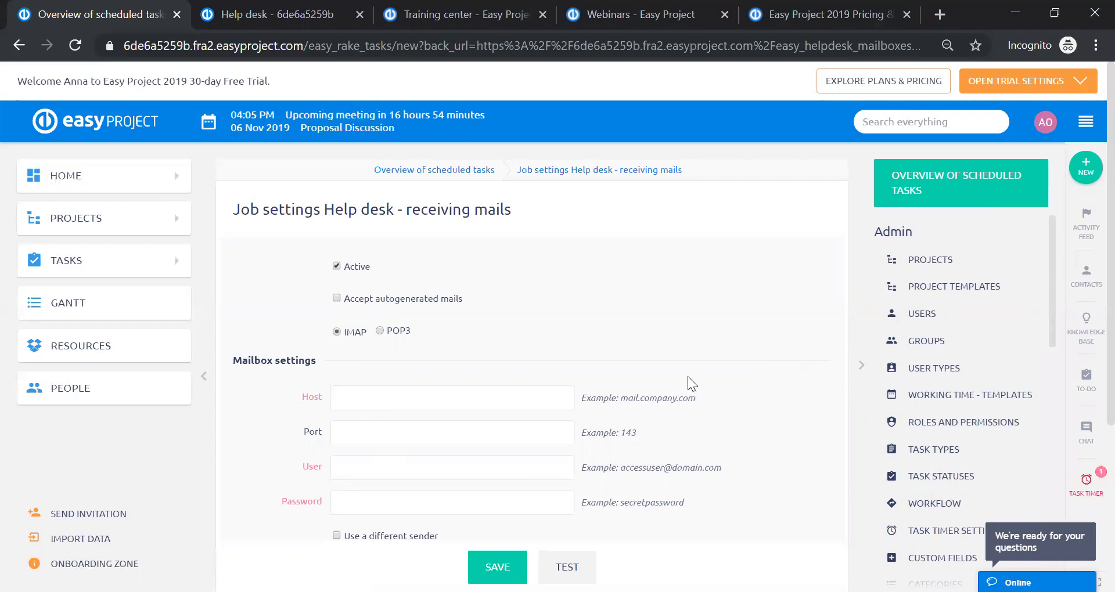
scroll(687, 377, down, 2)
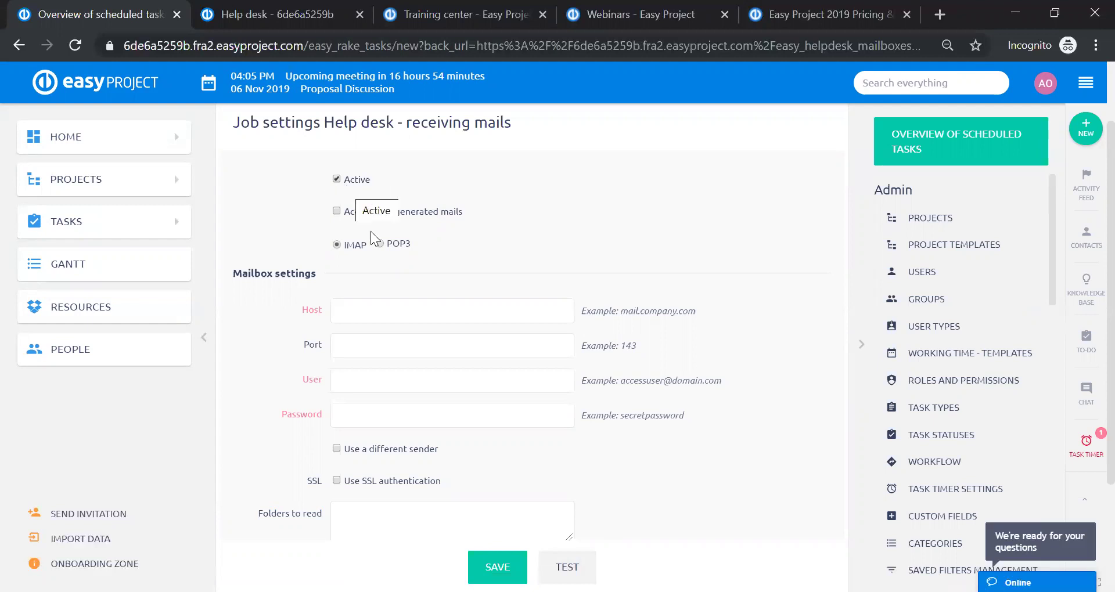
scroll(366, 406, down, 3)
scroll(366, 407, up, 4)
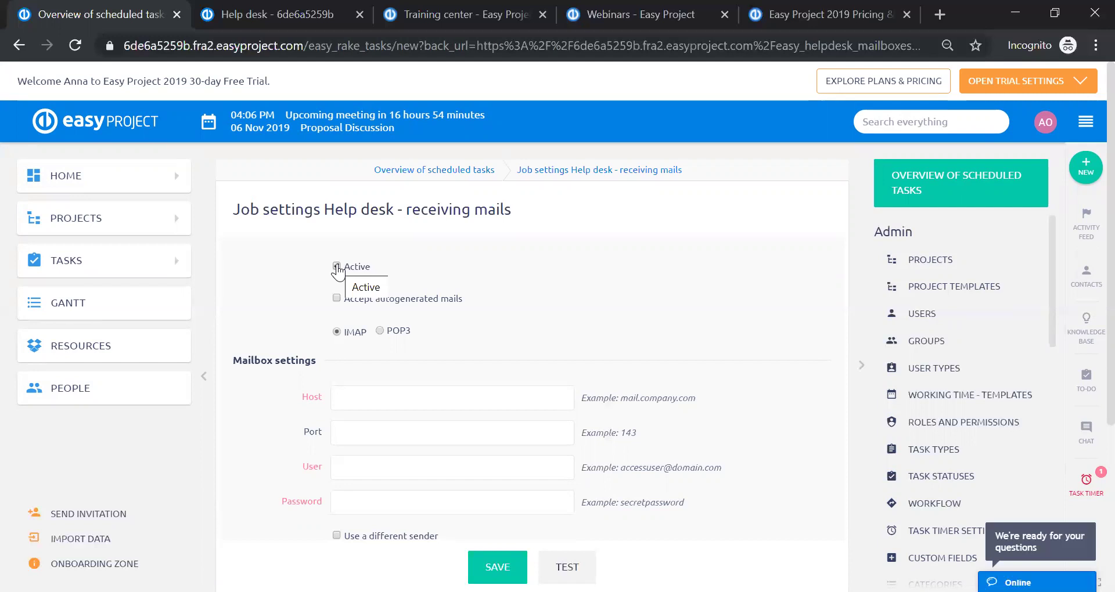
scroll(300, 292, down, 3)
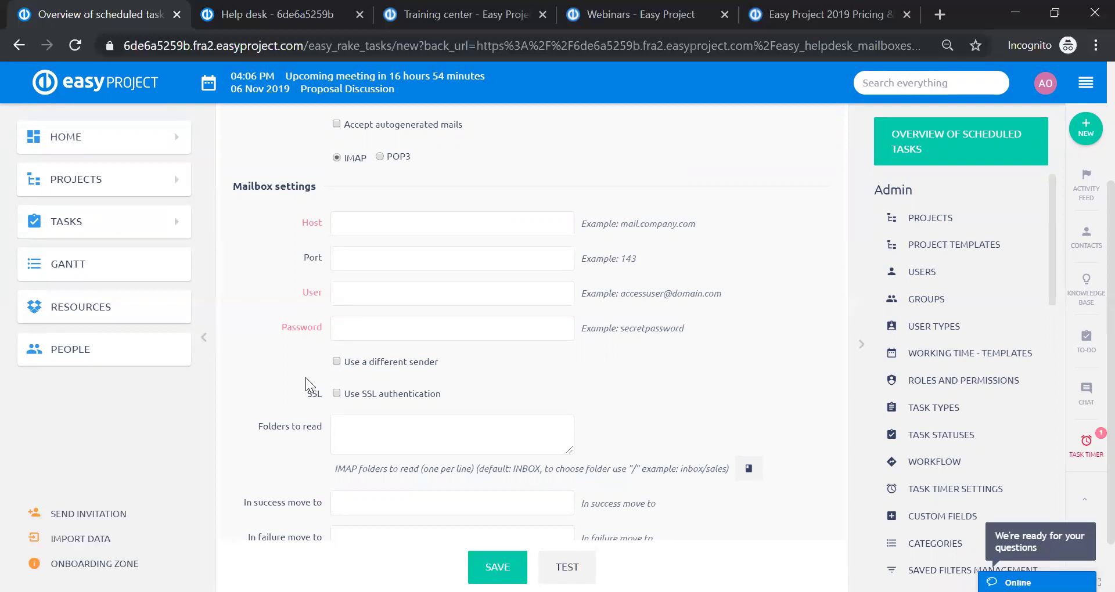
scroll(322, 353, down, 1)
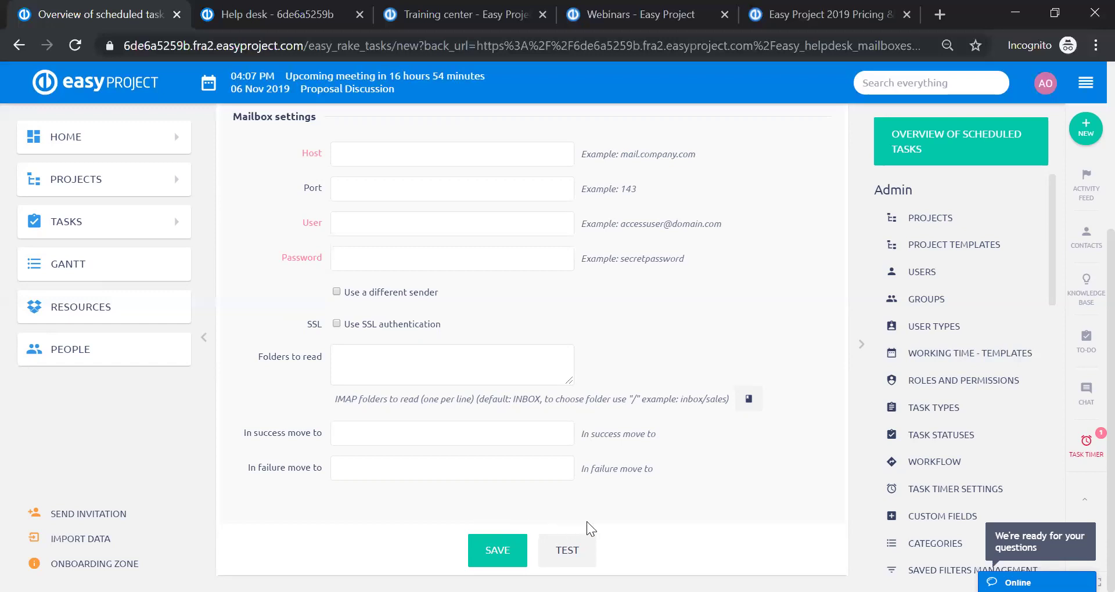
scroll(735, 428, up, 5)
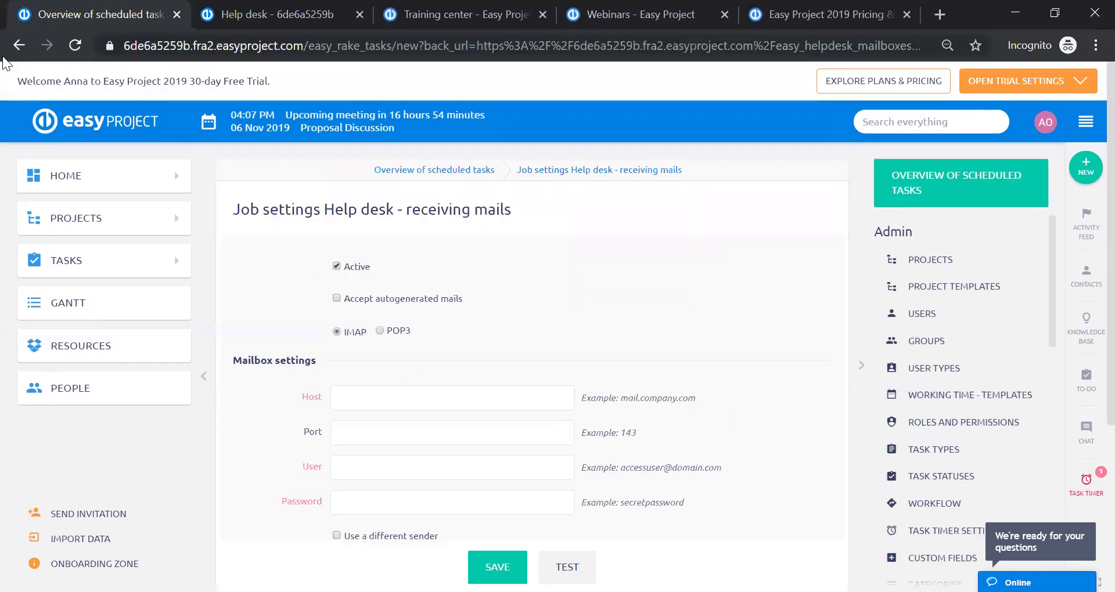
click(19, 45)
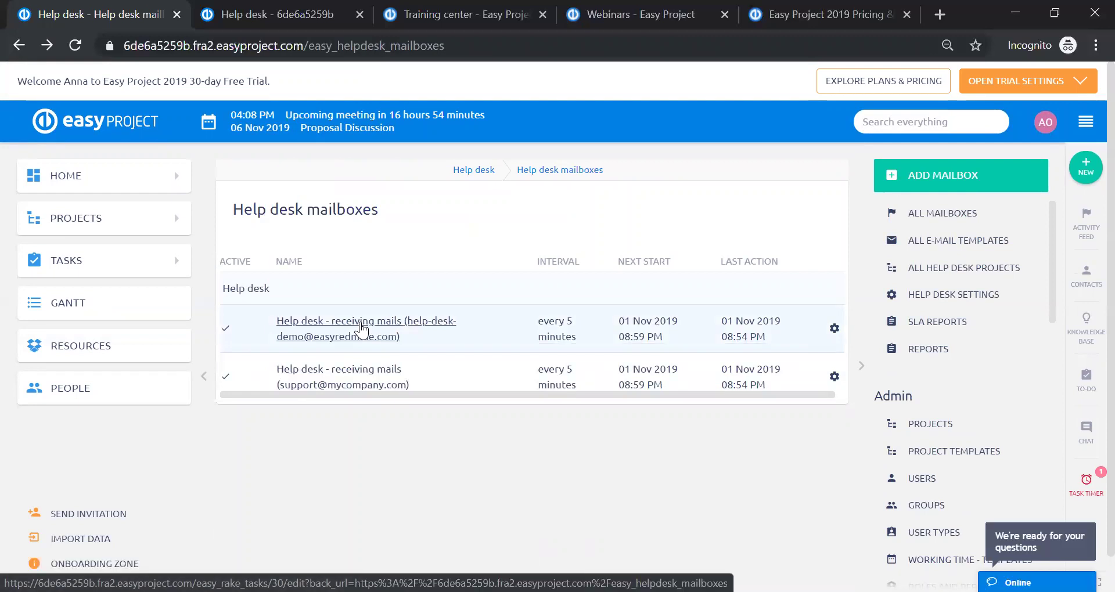
Open the job settings of the first help desk mailbox and examine how often it receives mails
click(835, 330)
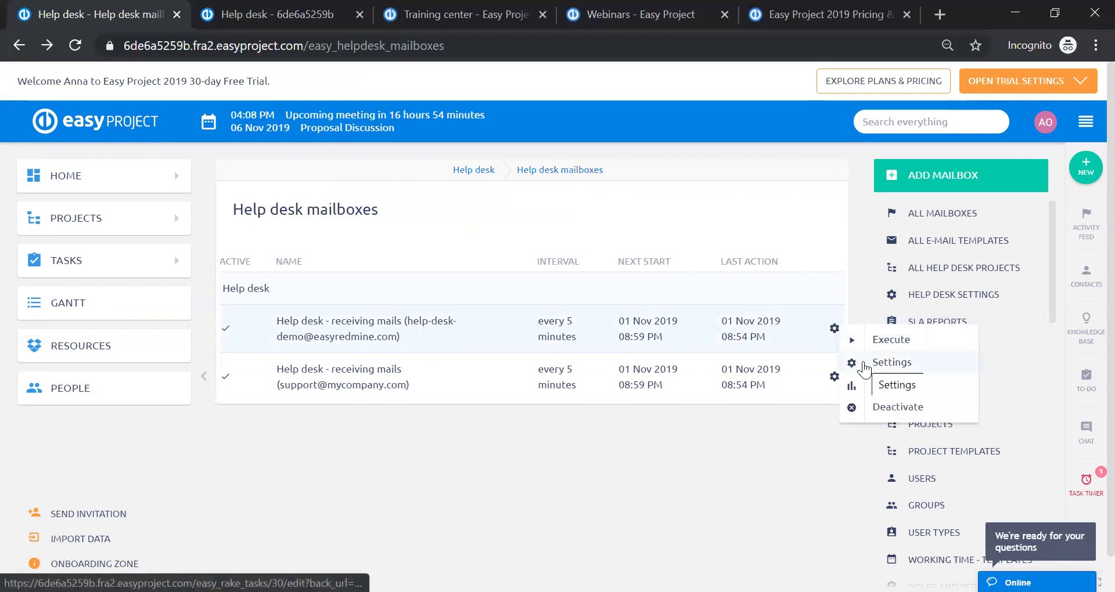
click(888, 362)
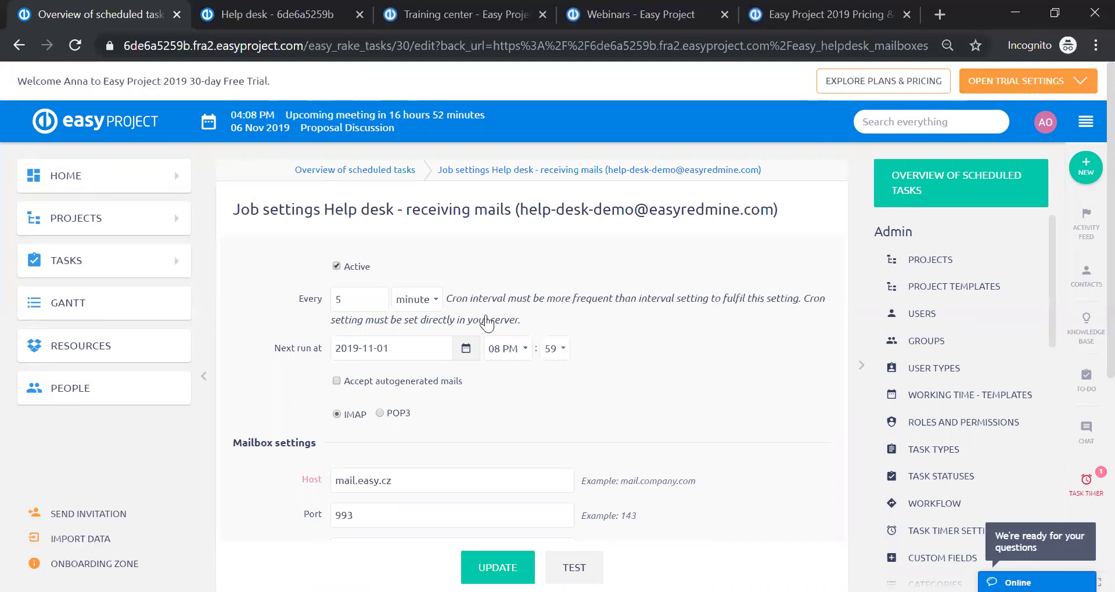
scroll(412, 296, down, 3)
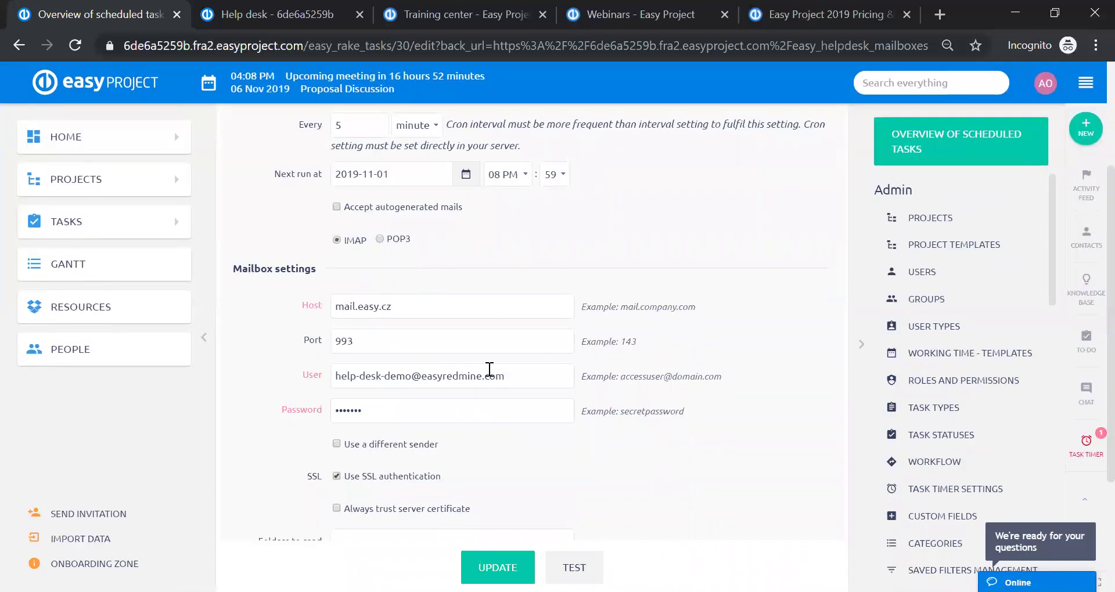
scroll(479, 352, up, 2)
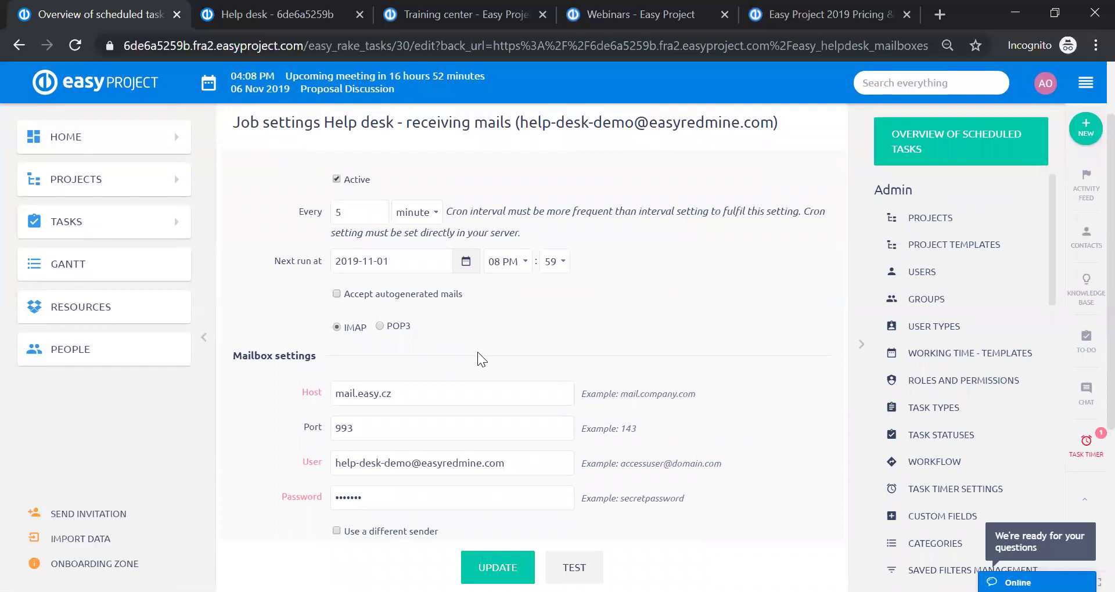
scroll(473, 352, up, 2)
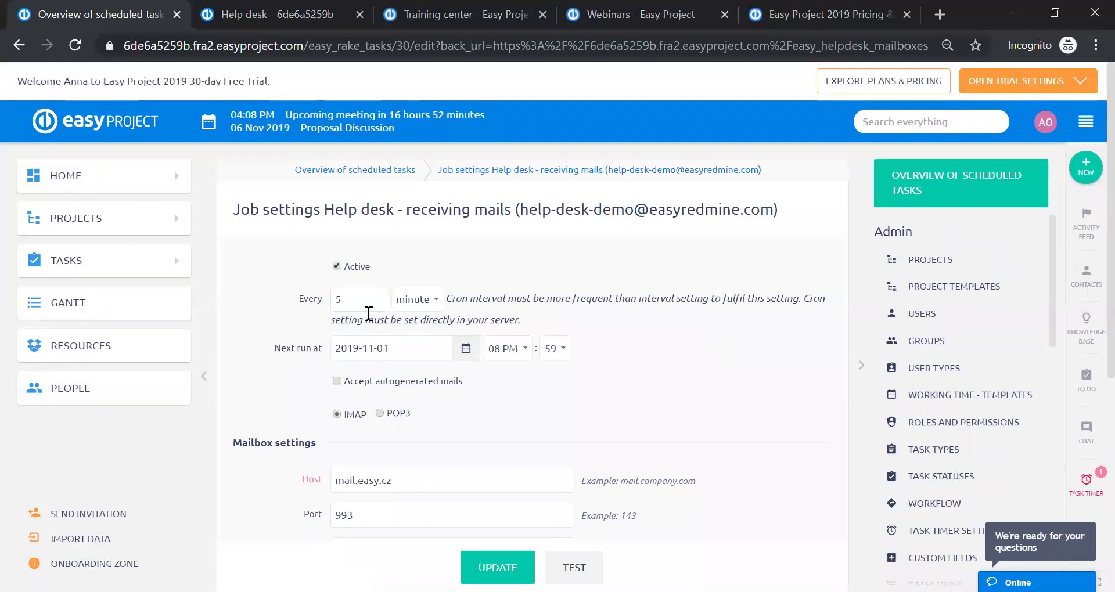
drag(290, 302, 639, 293)
click(668, 273)
click(245, 298)
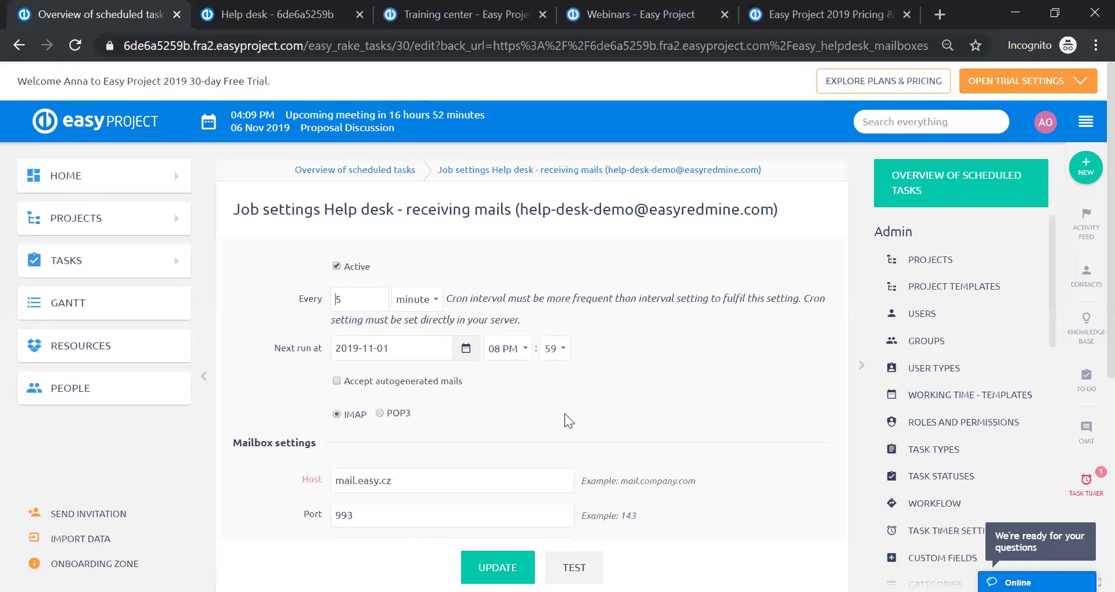
Review the mailbox's connection and folder settings, and show the actions available for it in the mailboxes list
scroll(565, 413, down, 6)
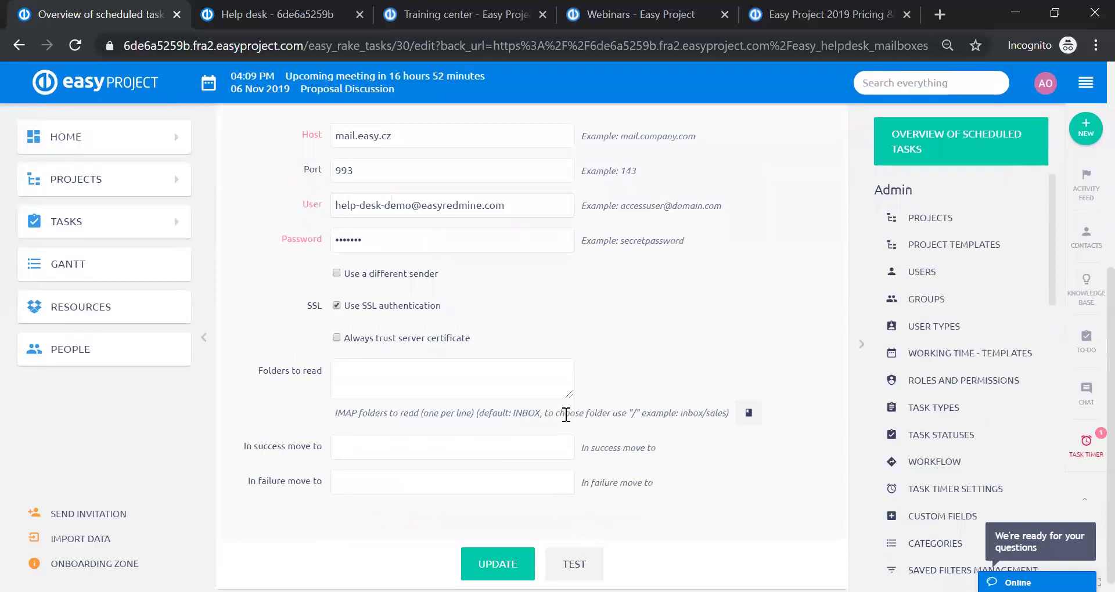
scroll(566, 414, up, 3)
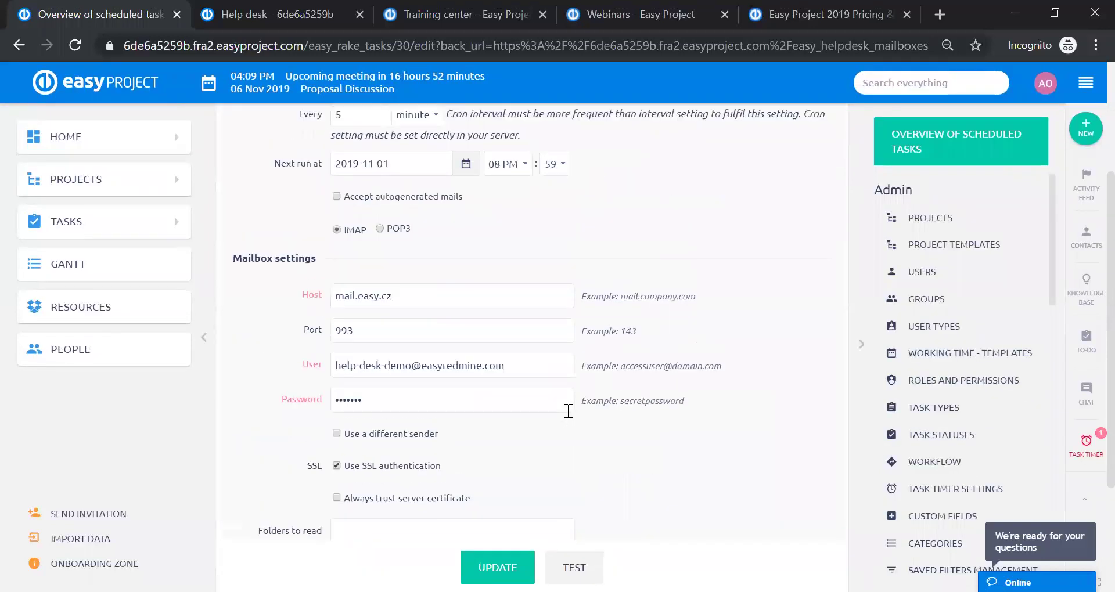
scroll(568, 411, up, 3)
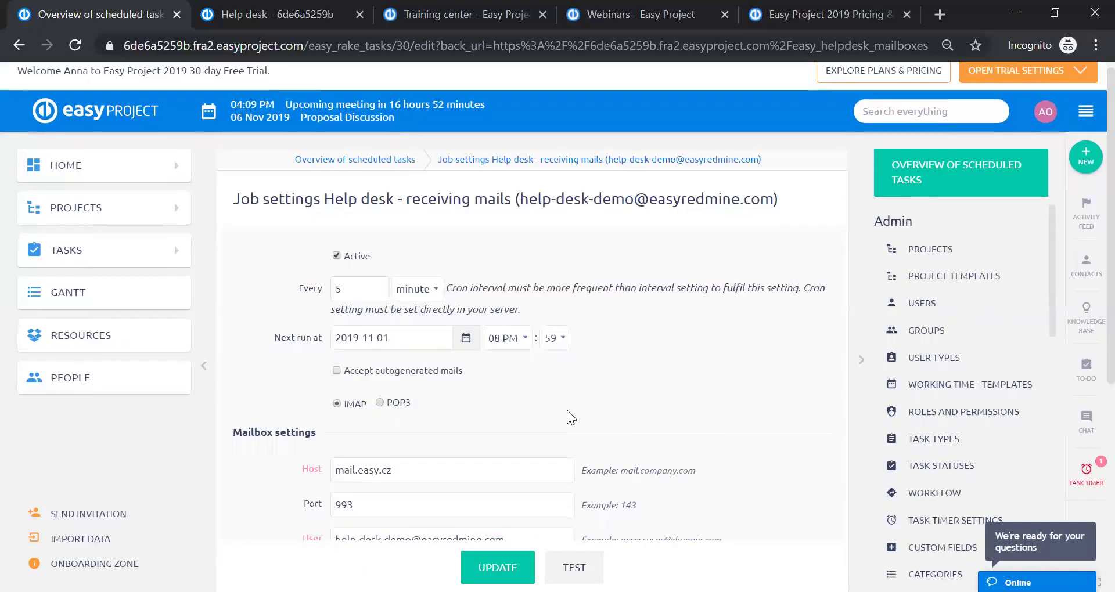
scroll(567, 410, up, 1)
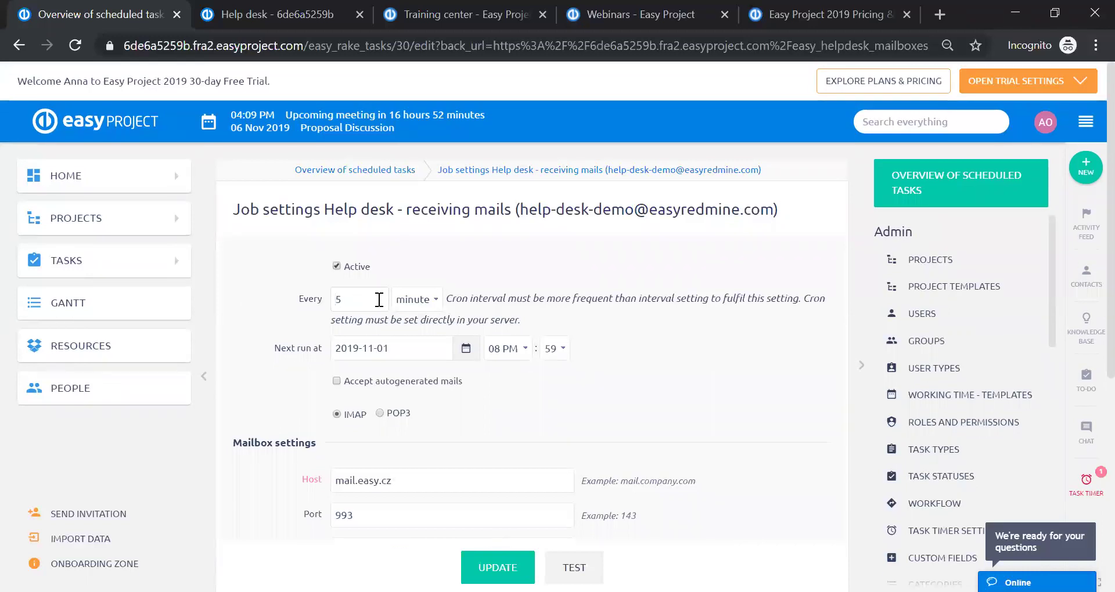
click(379, 300)
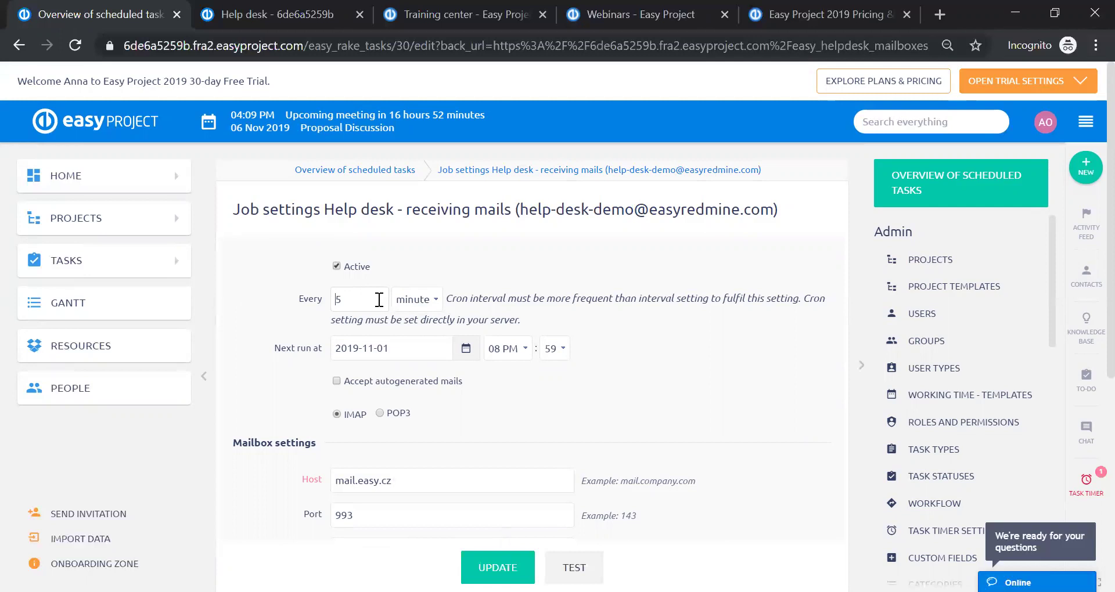
click(18, 47)
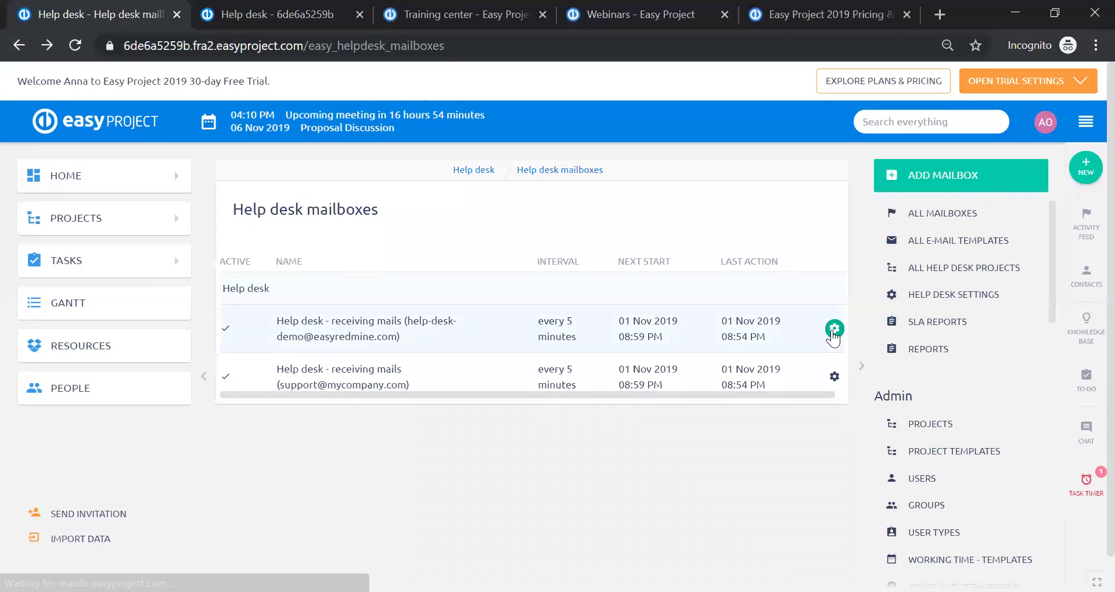
click(833, 330)
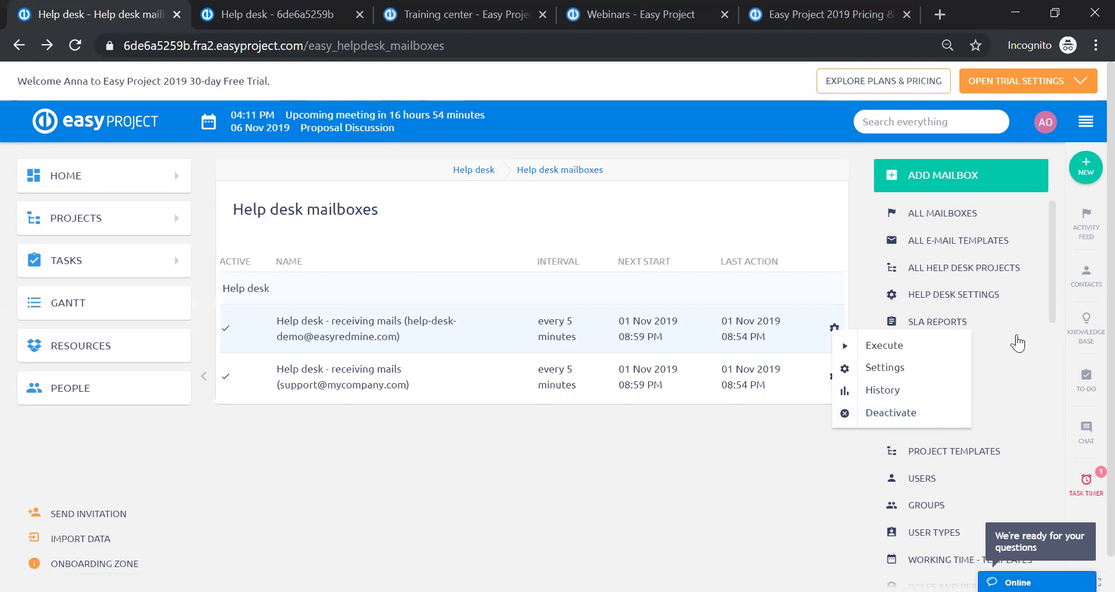
Open a new help desk project form from the help desk projects list and examine its project choices and settings
click(945, 268)
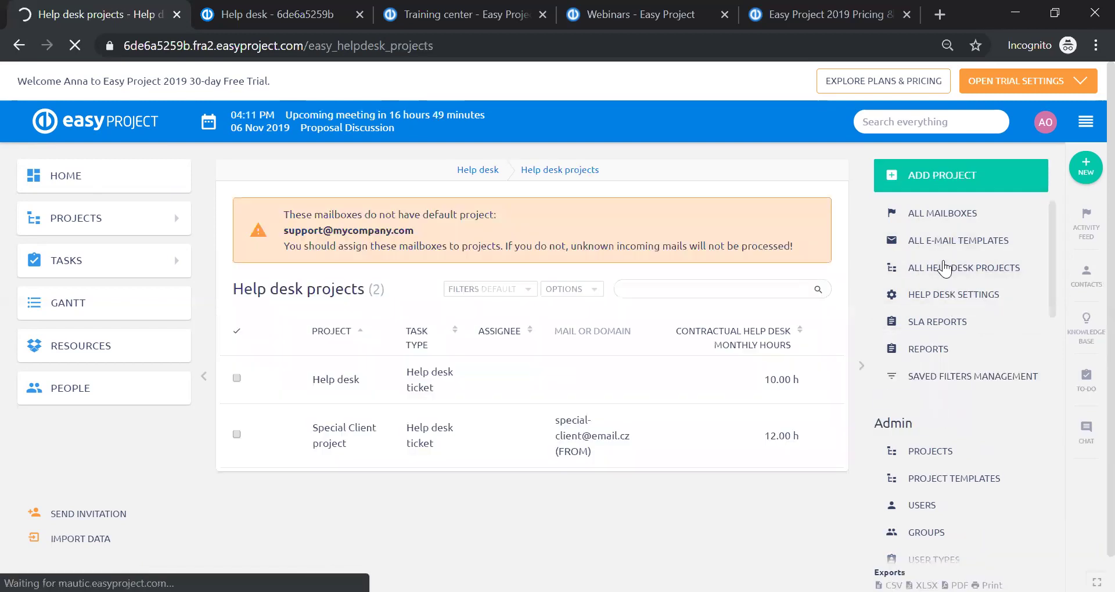
click(981, 188)
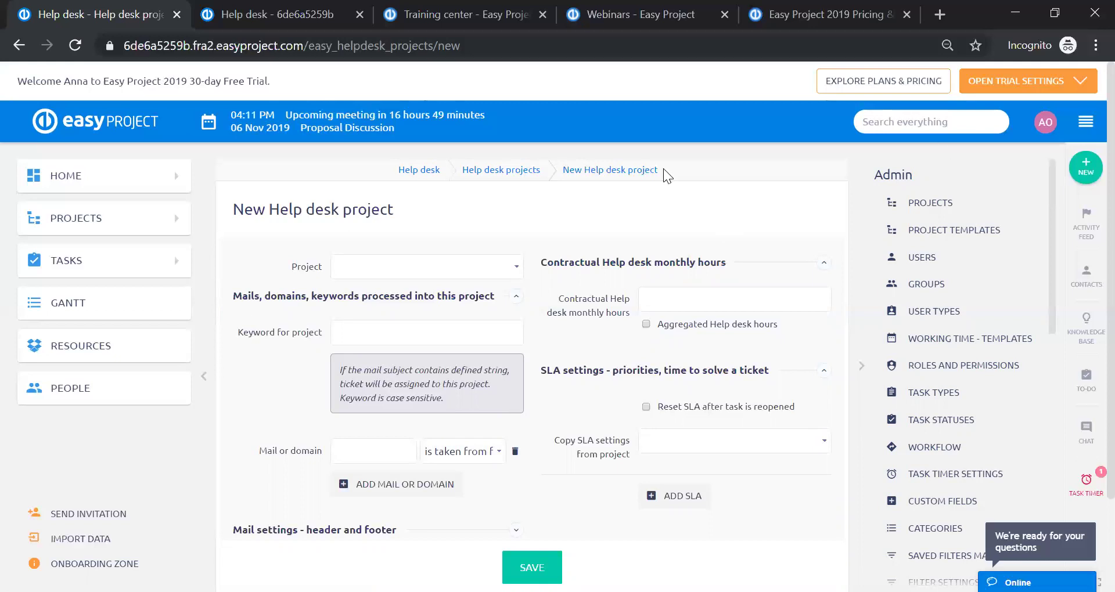
click(520, 267)
click(520, 217)
scroll(520, 216, down, 3)
scroll(520, 216, up, 3)
Look at the overview page of the Help desk project and return to the list of help desk projects
click(18, 45)
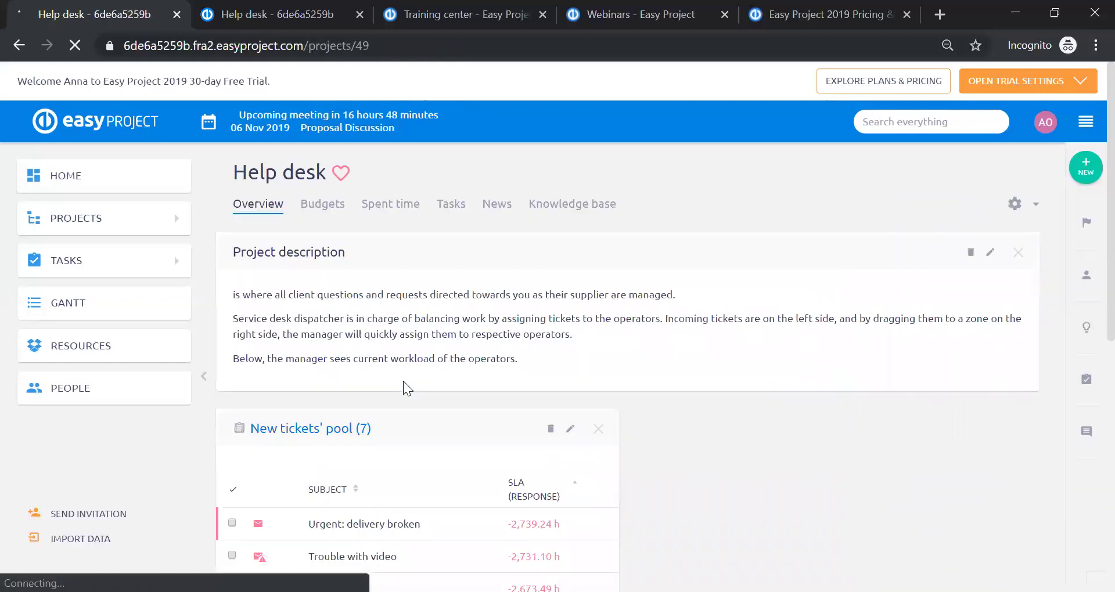
click(20, 48)
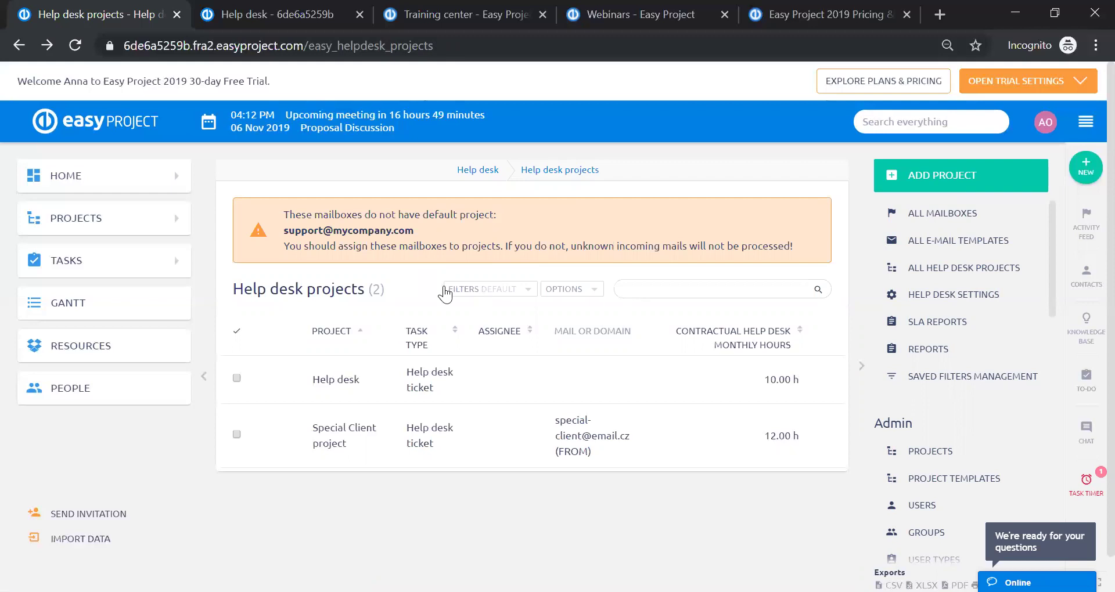
Start a new help desk project and choose Sample project as its project
click(955, 175)
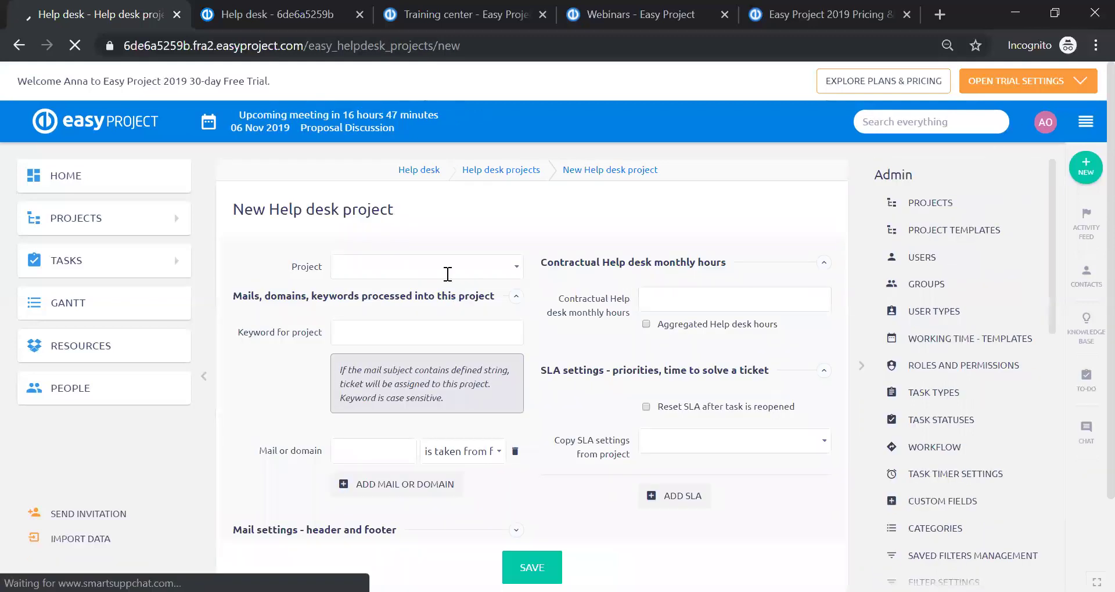
click(516, 270)
scroll(488, 365, down, 6)
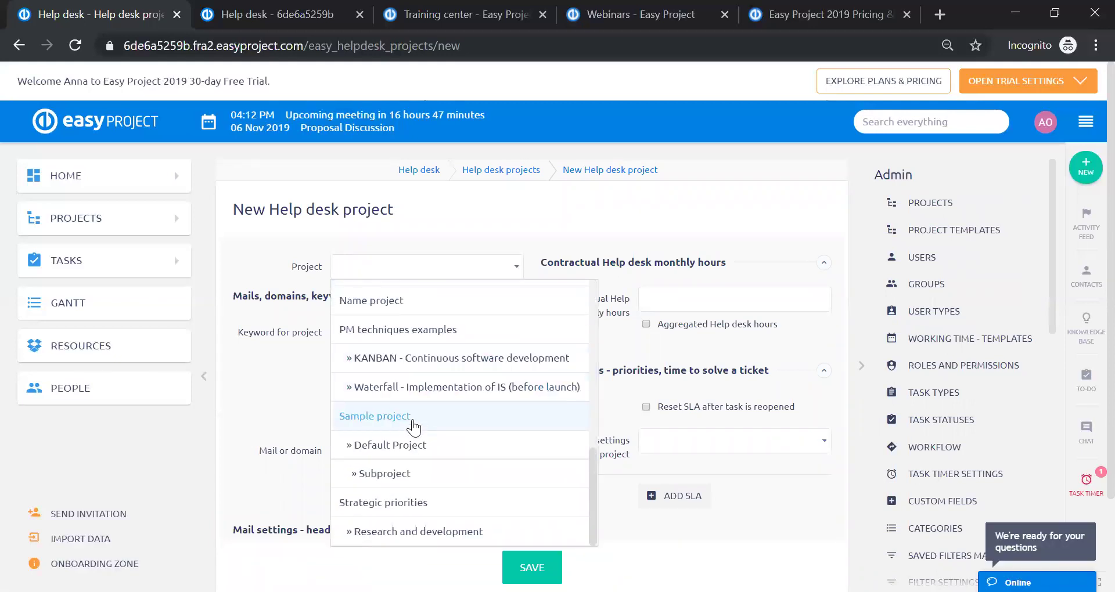
click(537, 279)
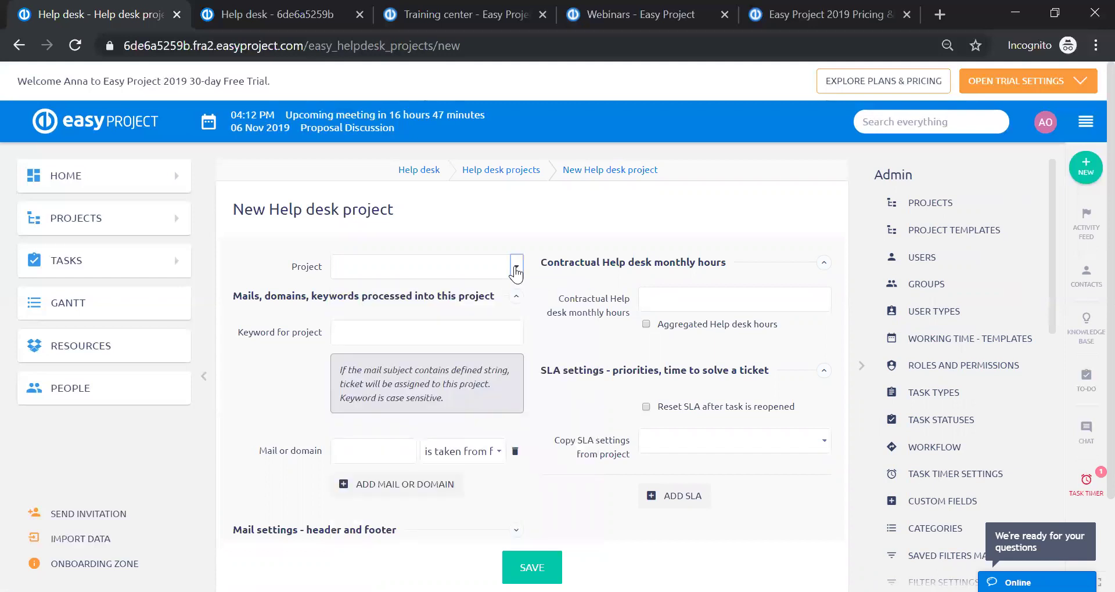
click(516, 266)
scroll(479, 353, down, 5)
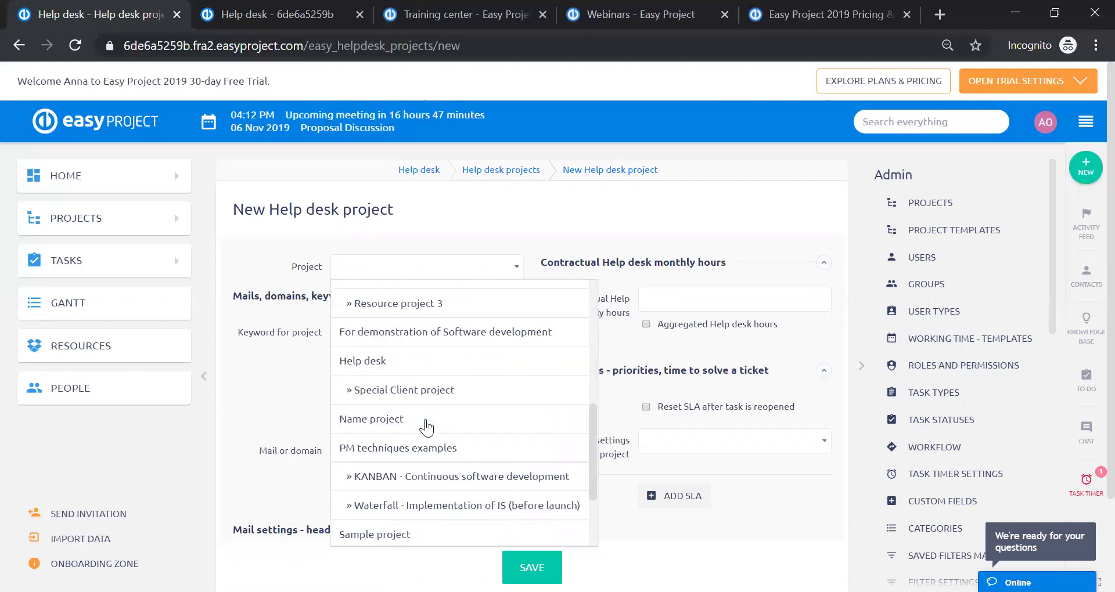
click(379, 525)
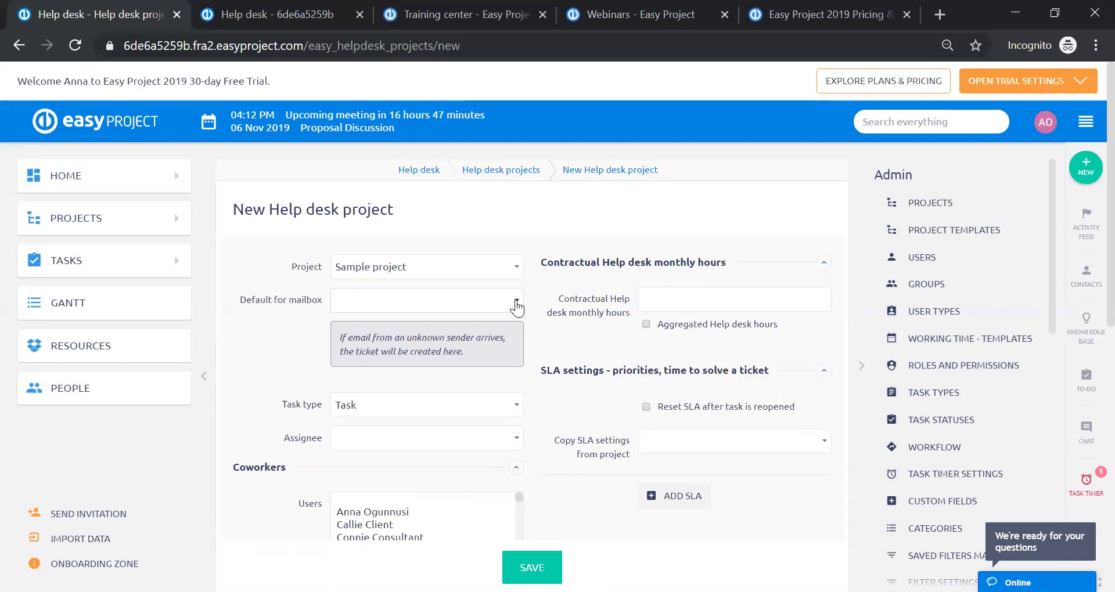
Set the support mailbox as the project's default mailbox, try to save the help desk project, and go back to a blank form
click(516, 308)
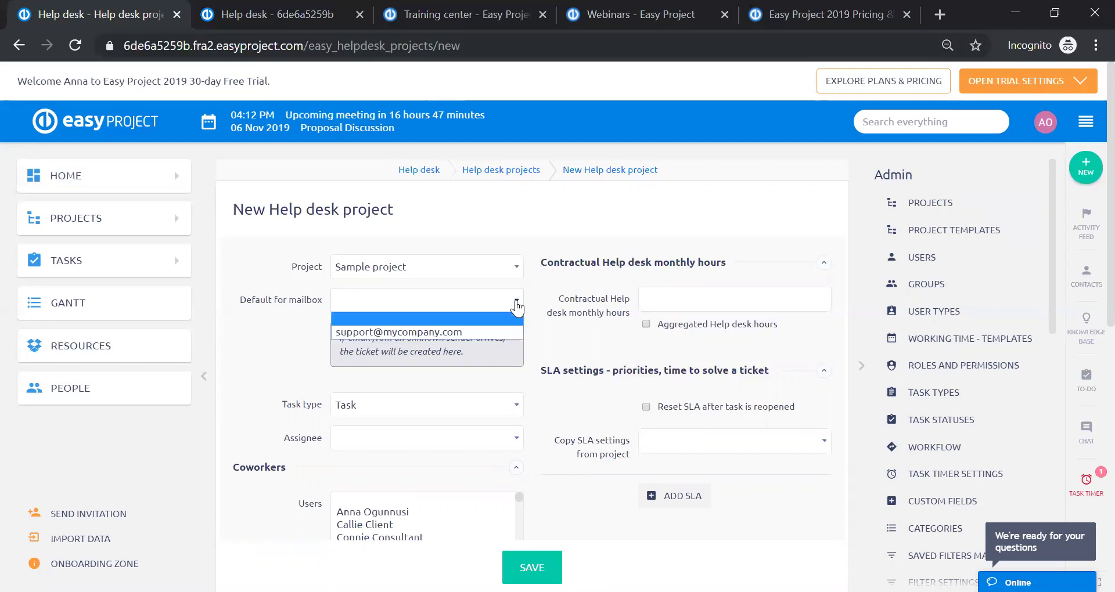
click(467, 332)
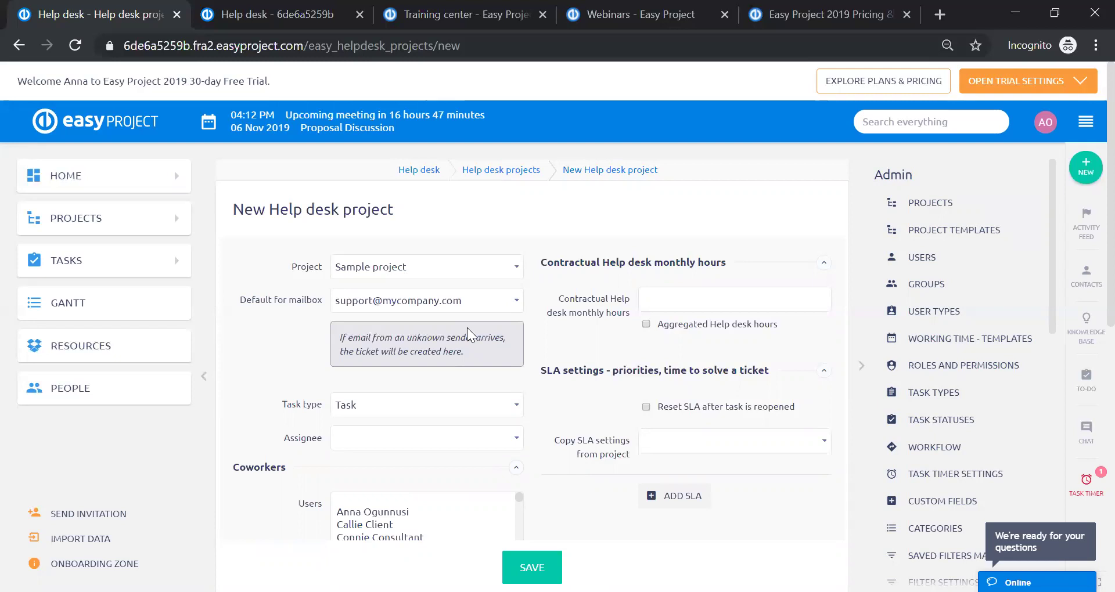
scroll(497, 290, down, 3)
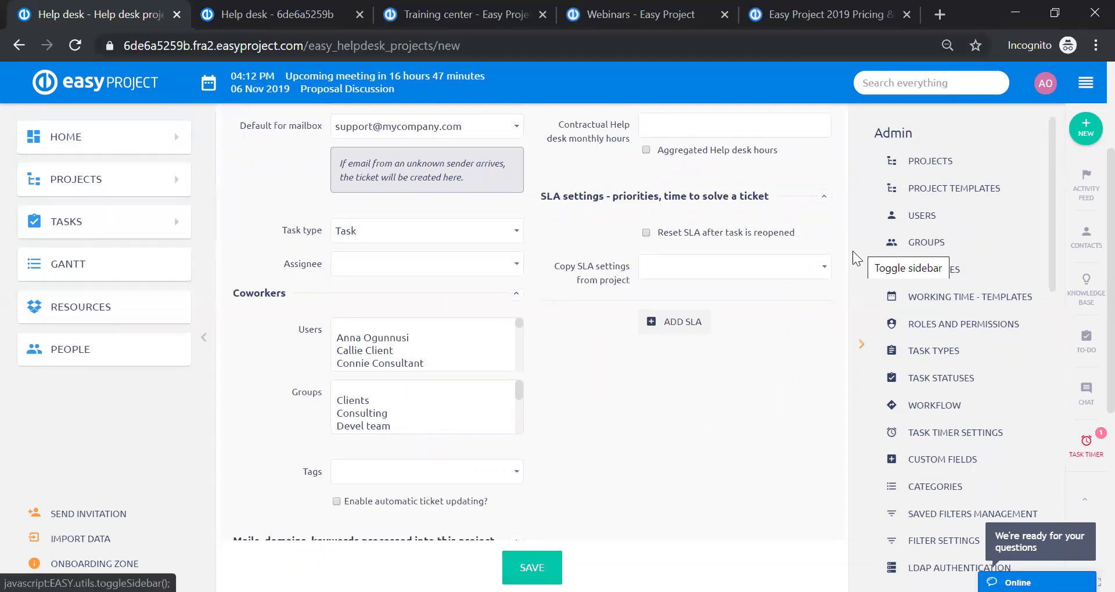
click(525, 566)
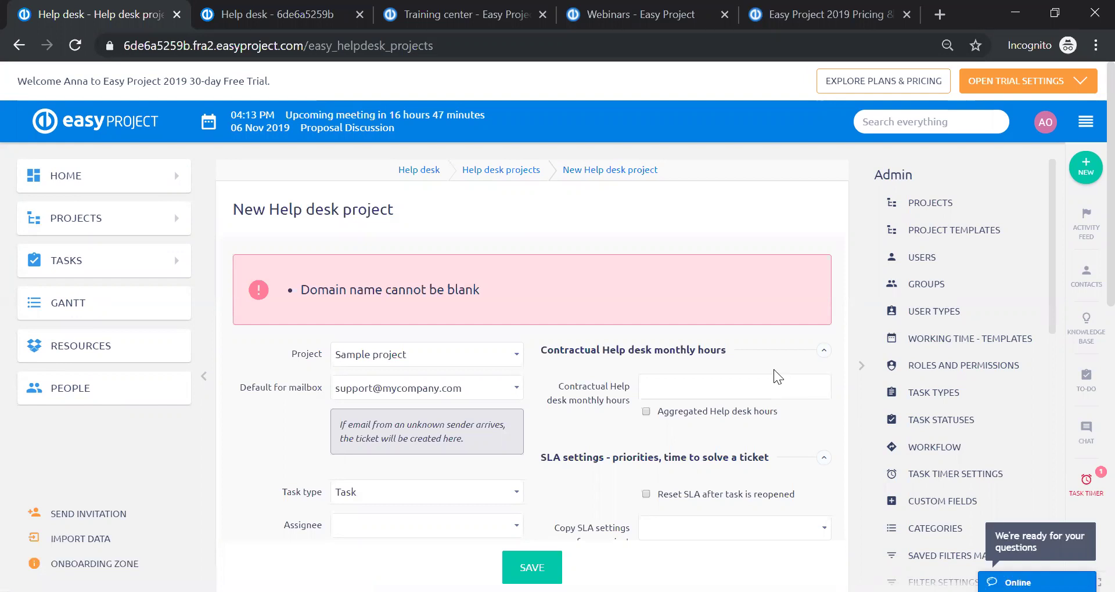
scroll(774, 369, down, 2)
scroll(773, 370, down, 3)
scroll(774, 369, up, 5)
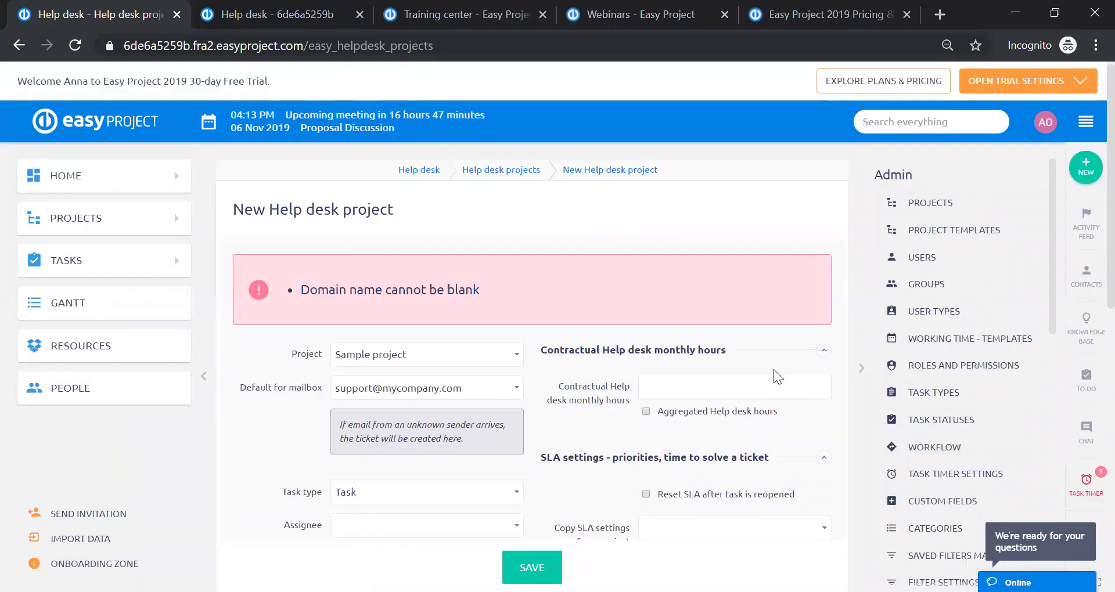
click(20, 46)
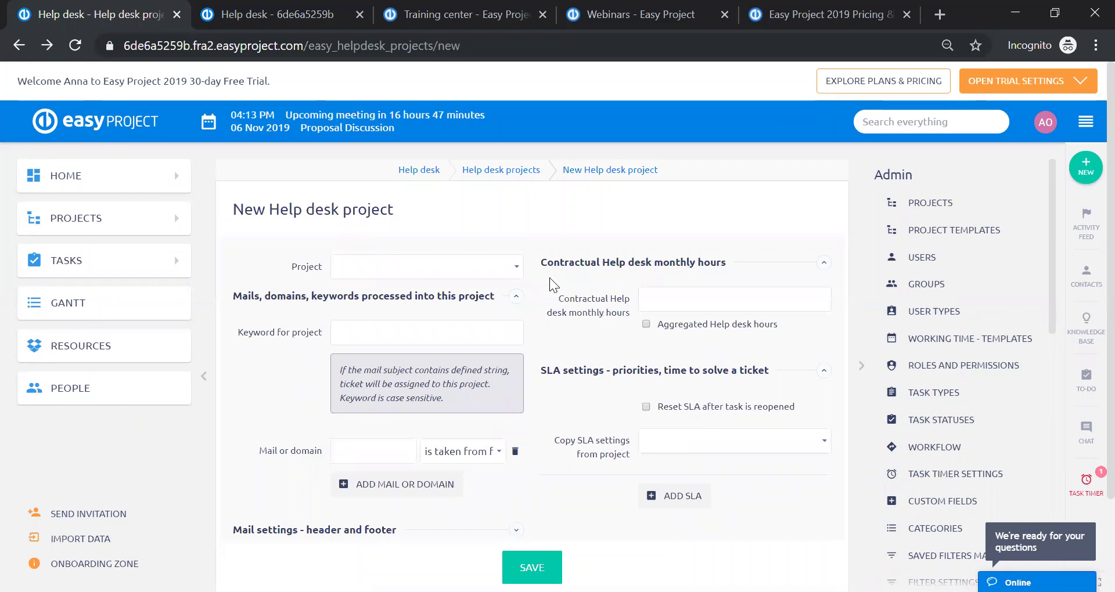
Choose Name project as the project in the new help desk project form
click(518, 277)
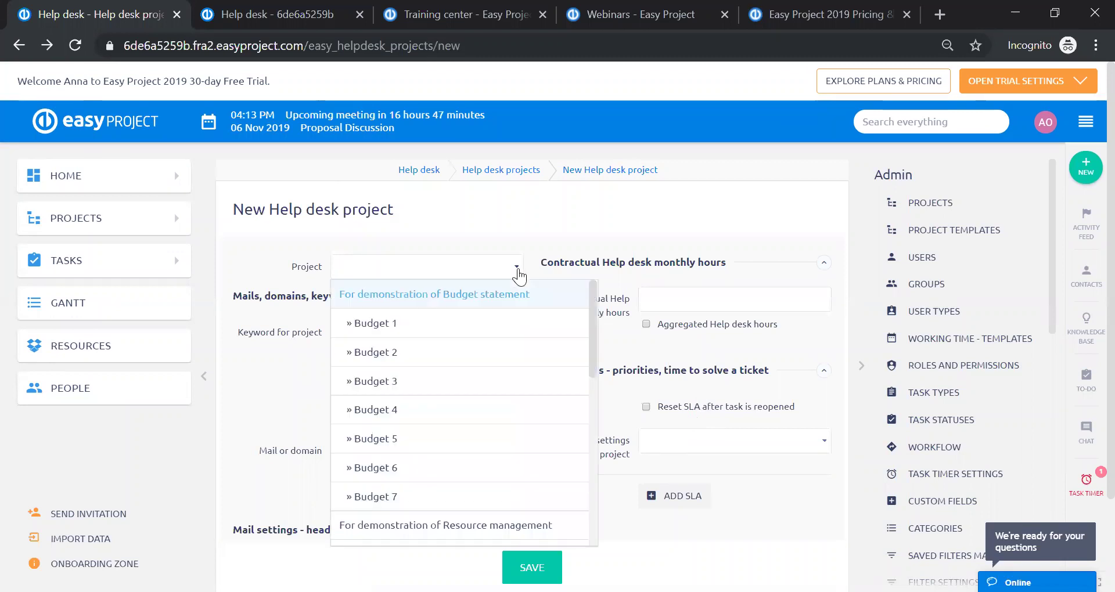
scroll(490, 392, down, 3)
scroll(477, 365, down, 3)
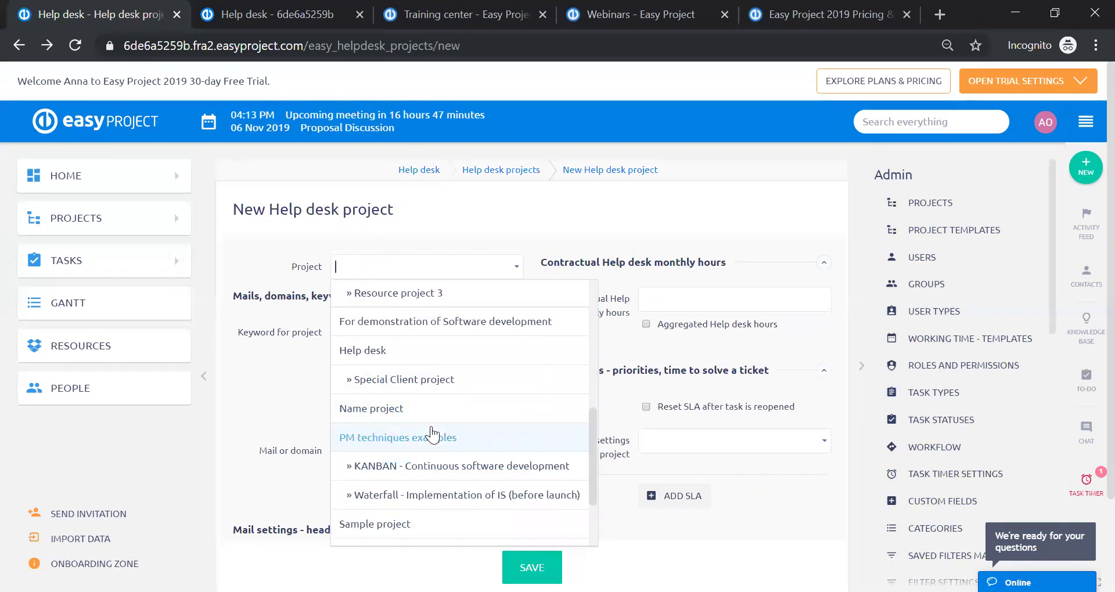
scroll(435, 433, down, 2)
click(390, 321)
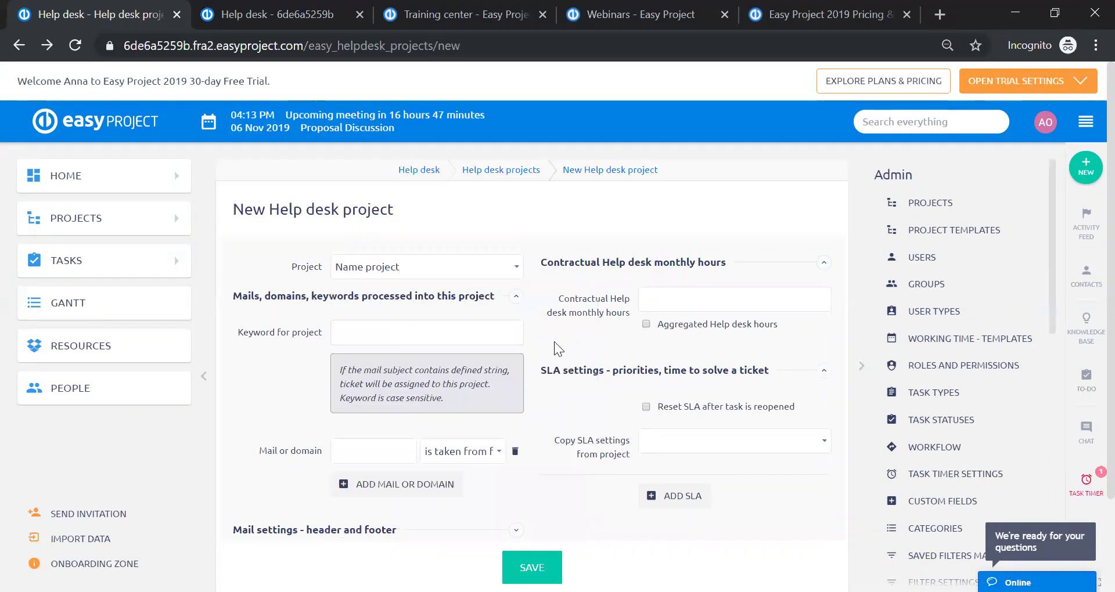
click(516, 296)
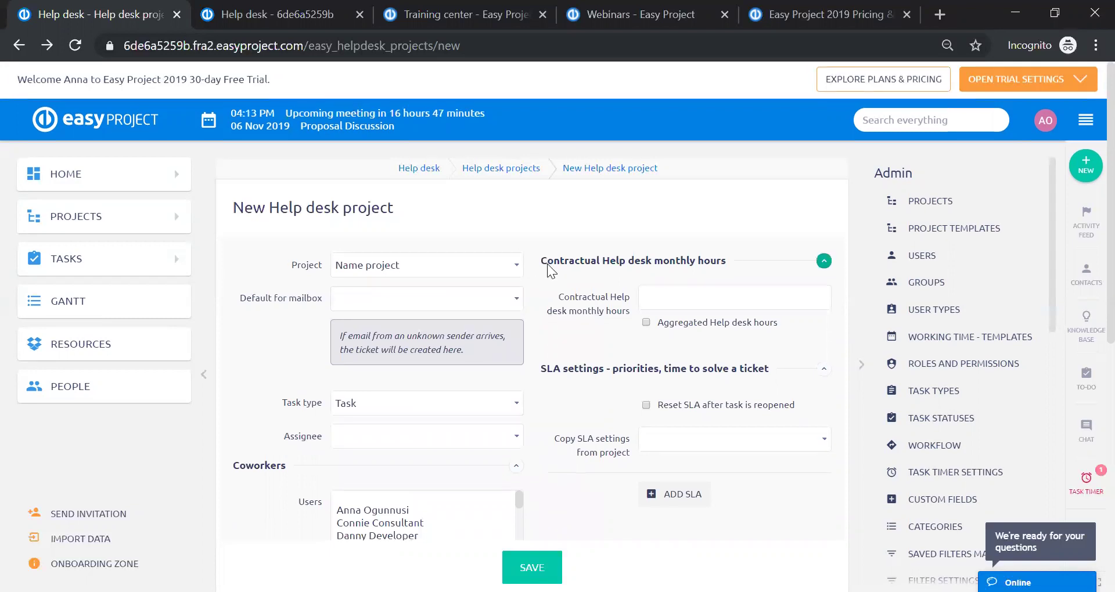
Examine the form's coworker, mail, domain and keyword settings, and expand the mail header and footer settings
scroll(547, 264, down, 5)
scroll(548, 270, down, 3)
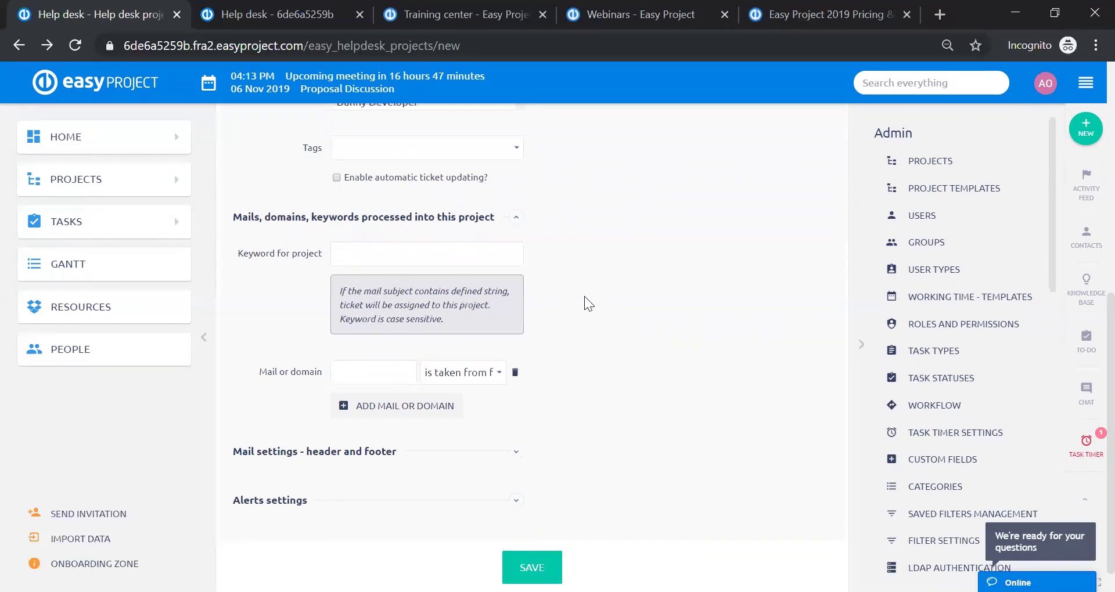
scroll(584, 296, up, 4)
scroll(584, 296, down, 4)
scroll(585, 296, down, 1)
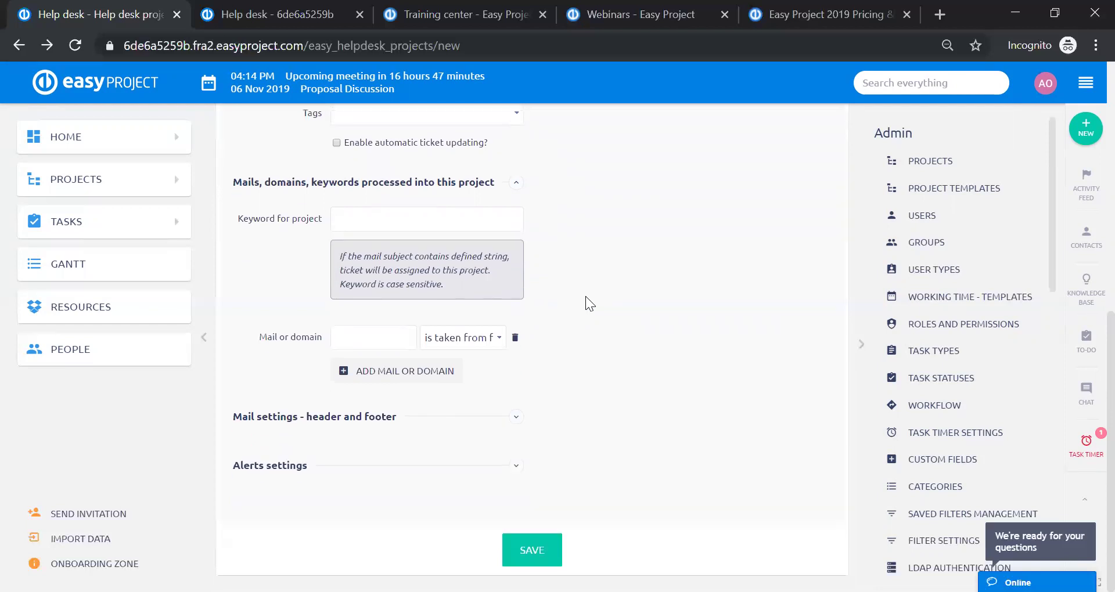
scroll(586, 296, up, 6)
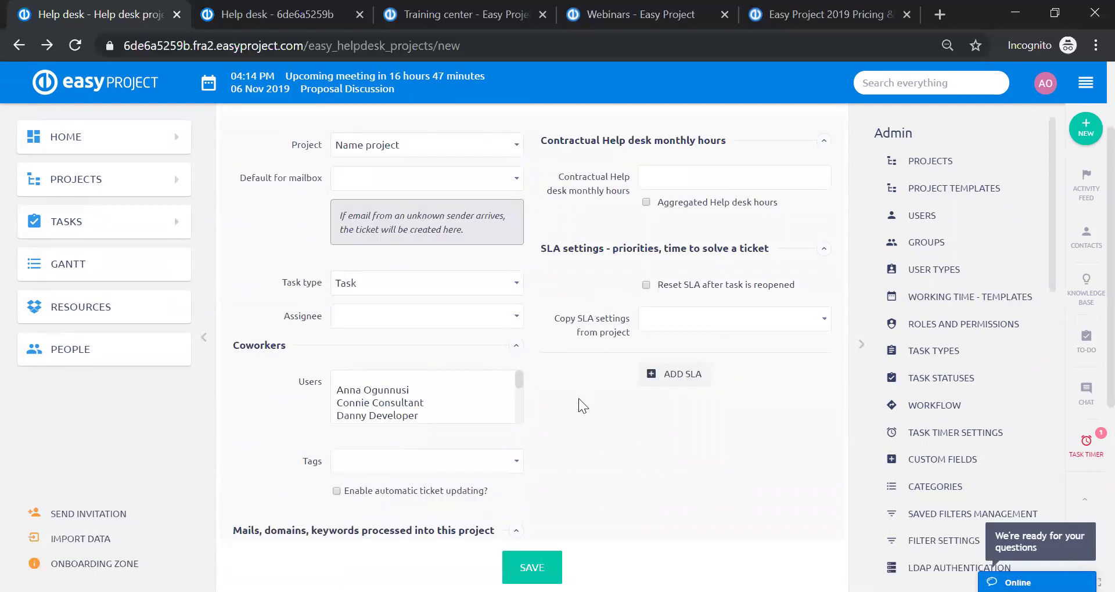
scroll(578, 398, down, 4)
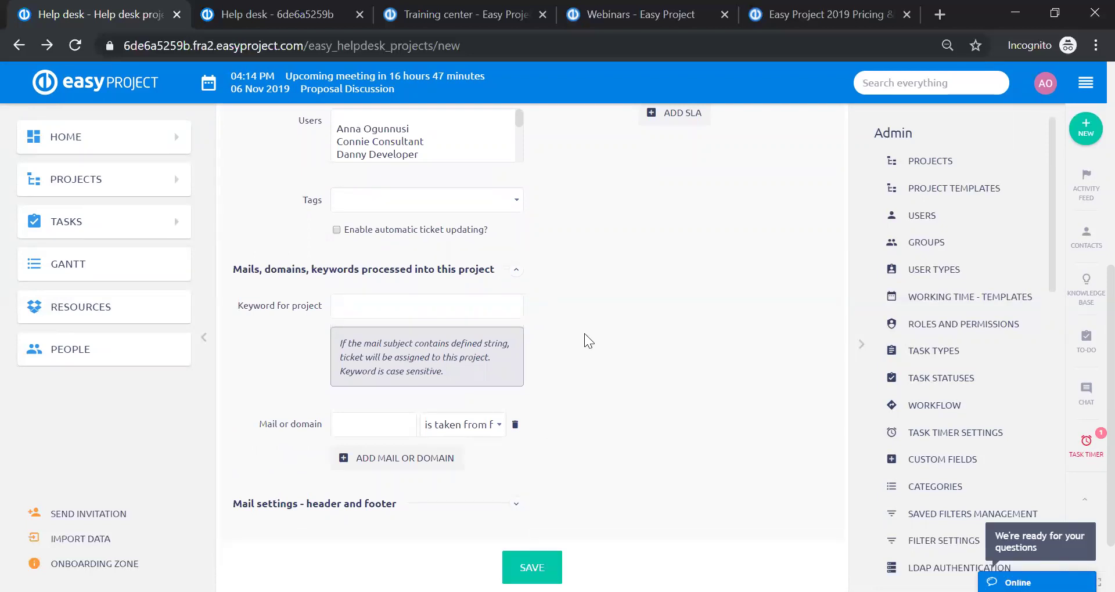
scroll(584, 334, down, 2)
click(516, 417)
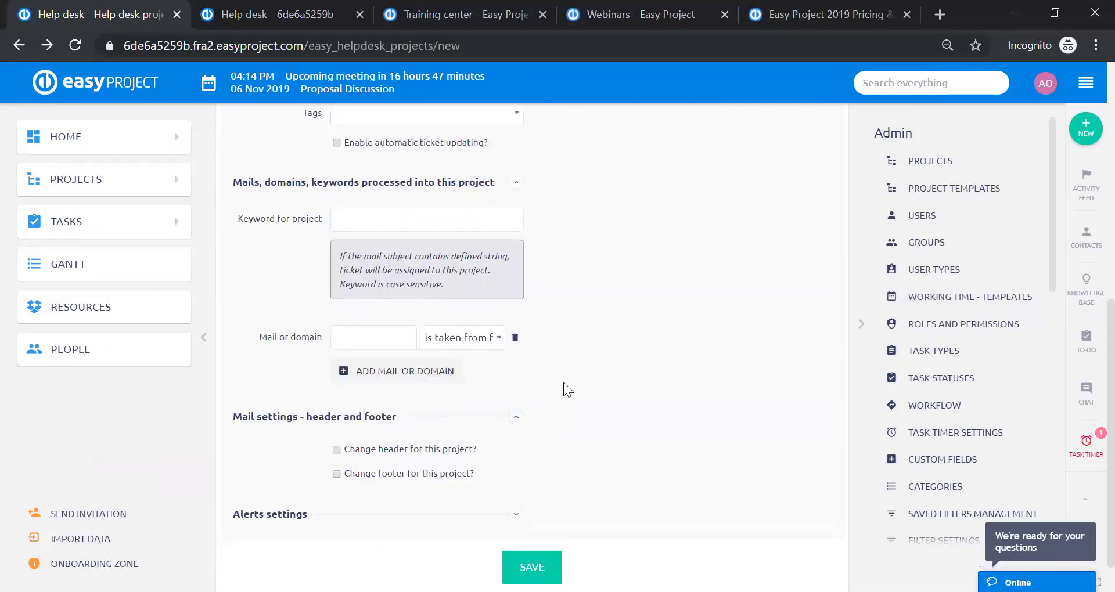
scroll(566, 372, down, 1)
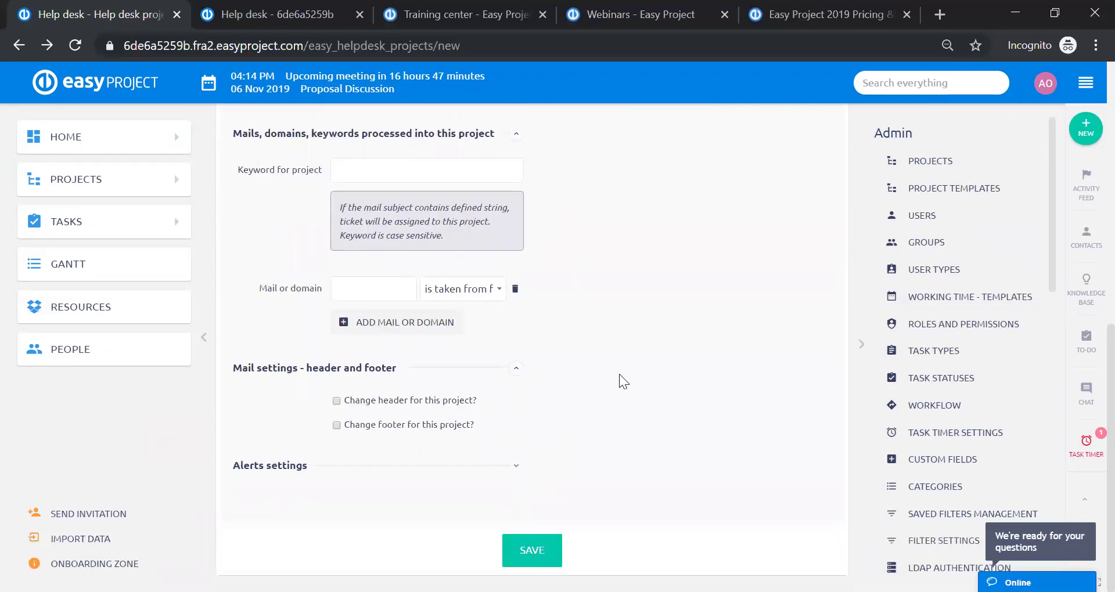
scroll(619, 374, up, 2)
click(377, 380)
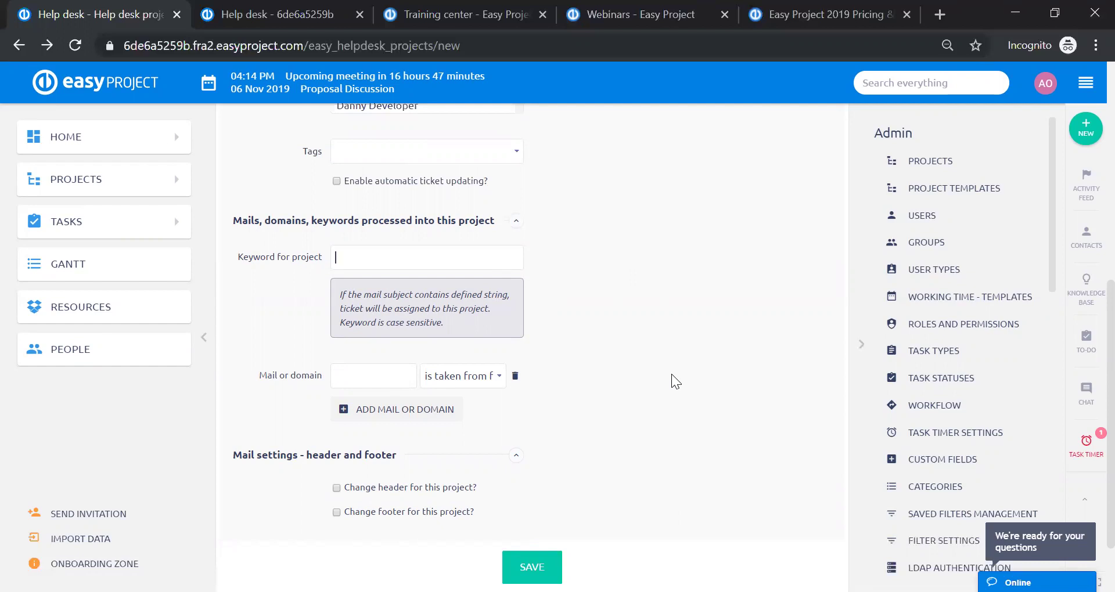
Return to the help desk projects list and open the Help desk project for editing
click(18, 45)
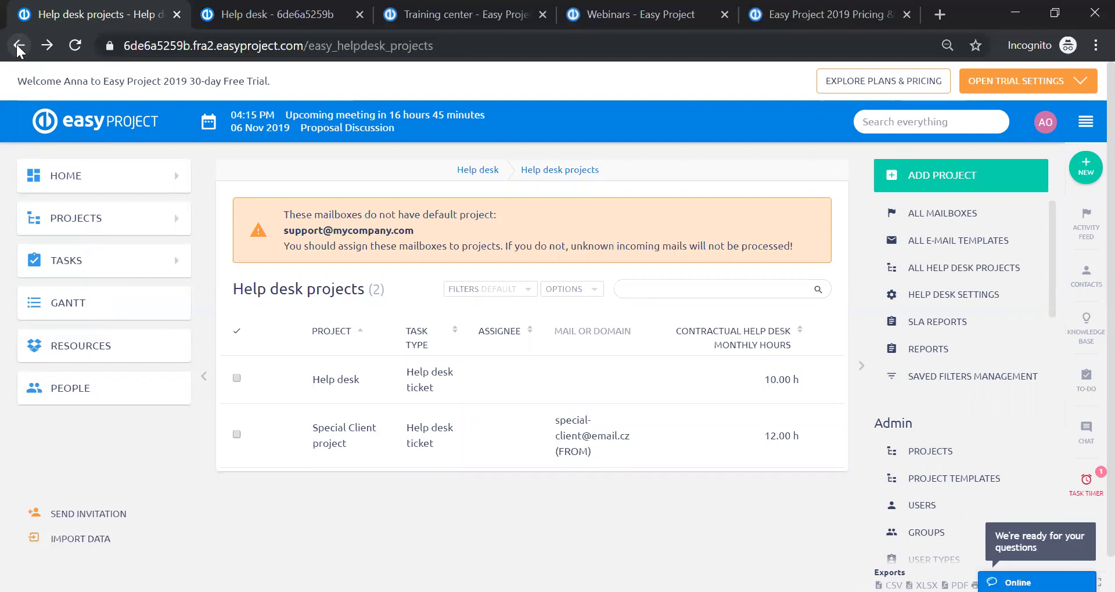
mouse_move(815, 386)
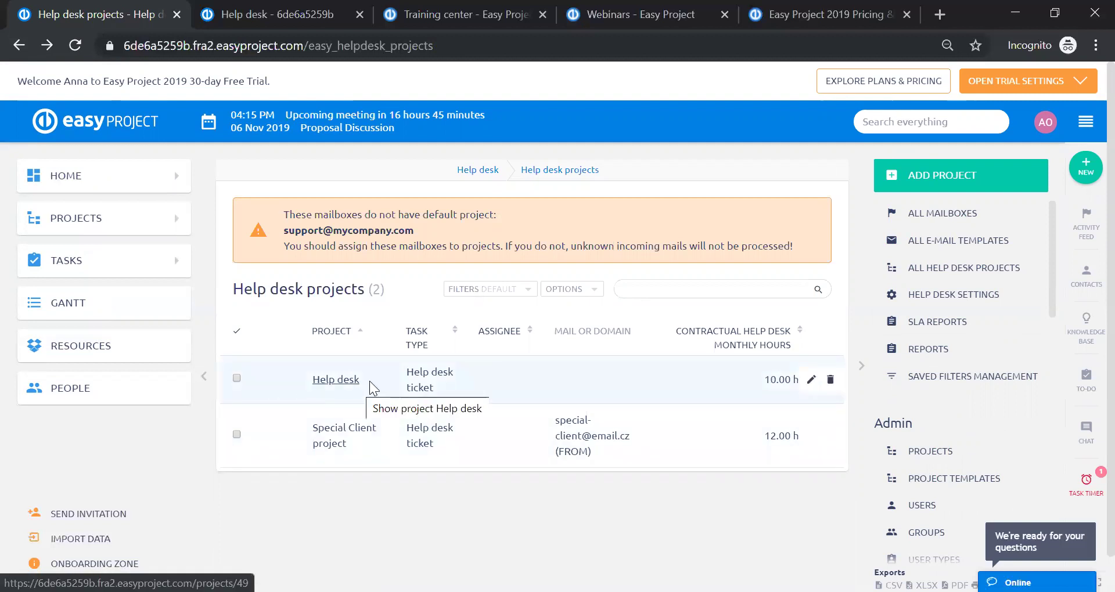
click(810, 380)
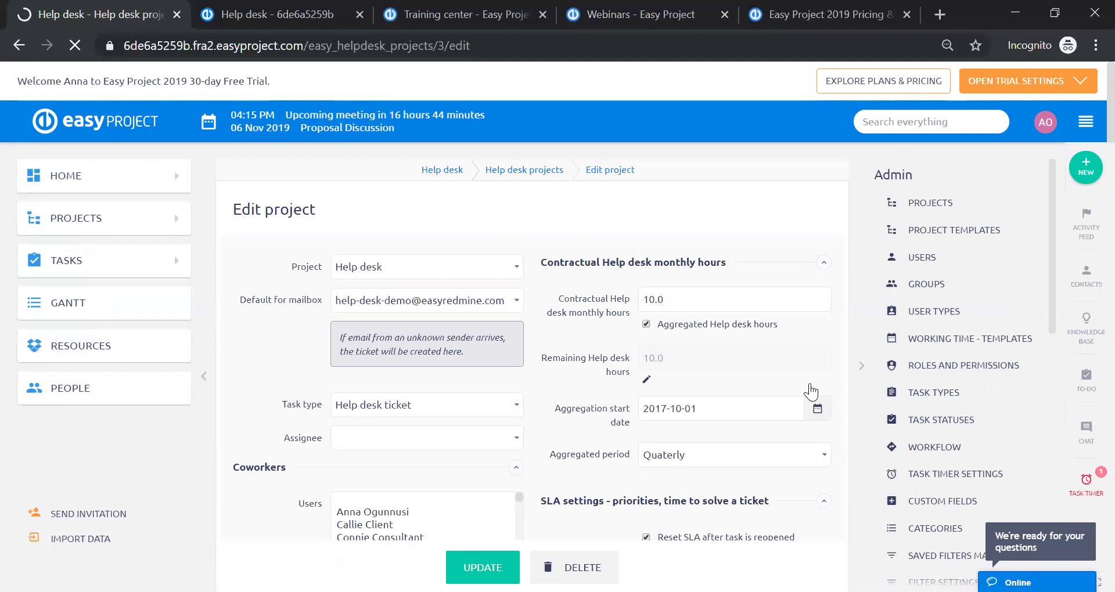
View the Help desk settings from the Help desk project's own page in the other browser tab, and return to the project's edit form
right_click(80, 223)
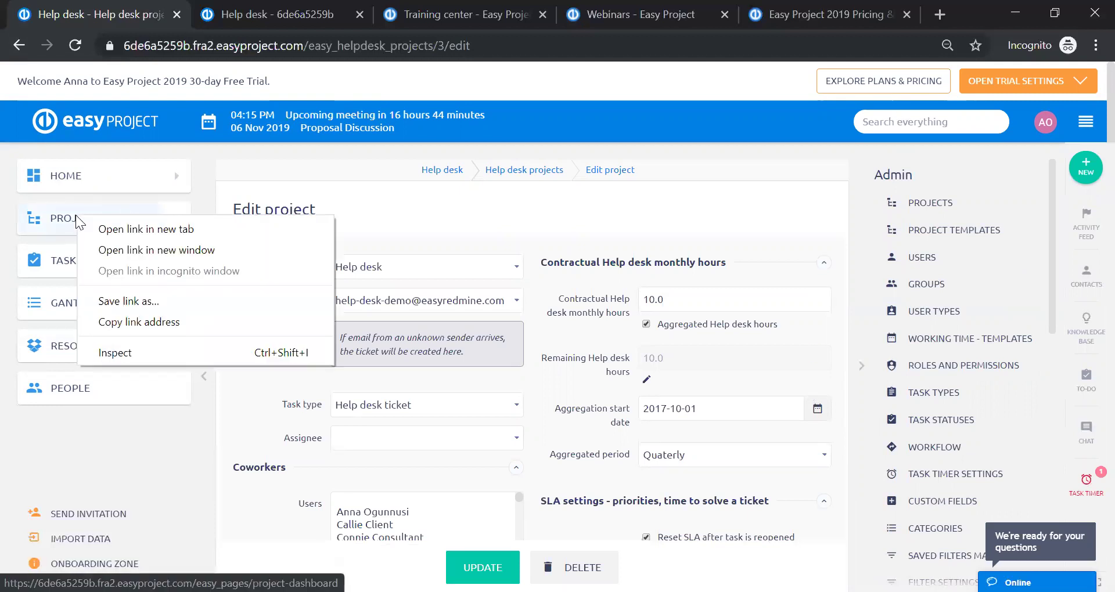
click(280, 14)
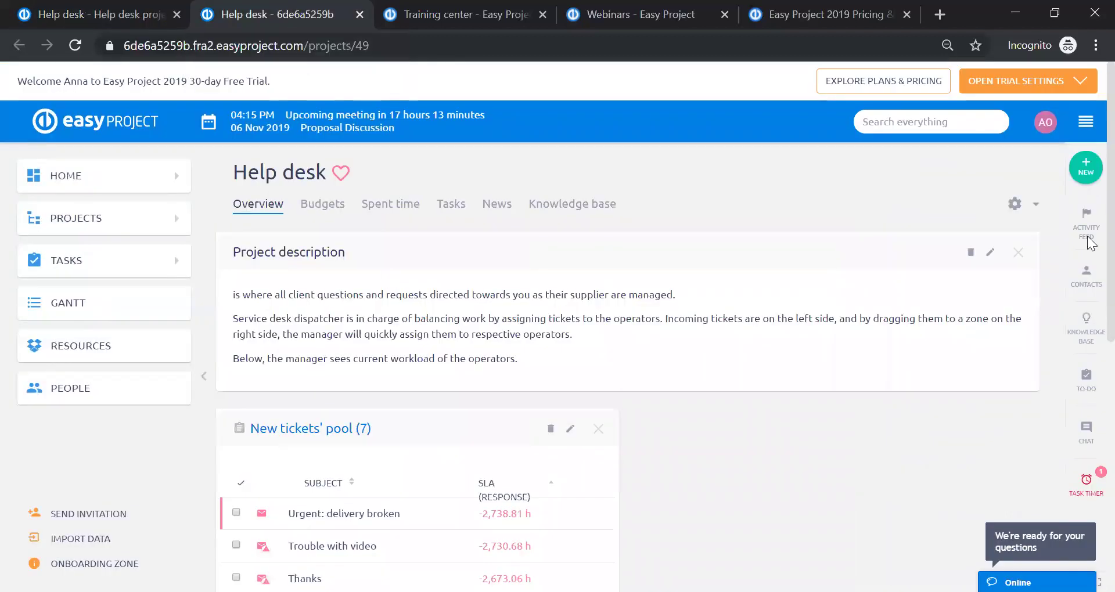
click(1013, 206)
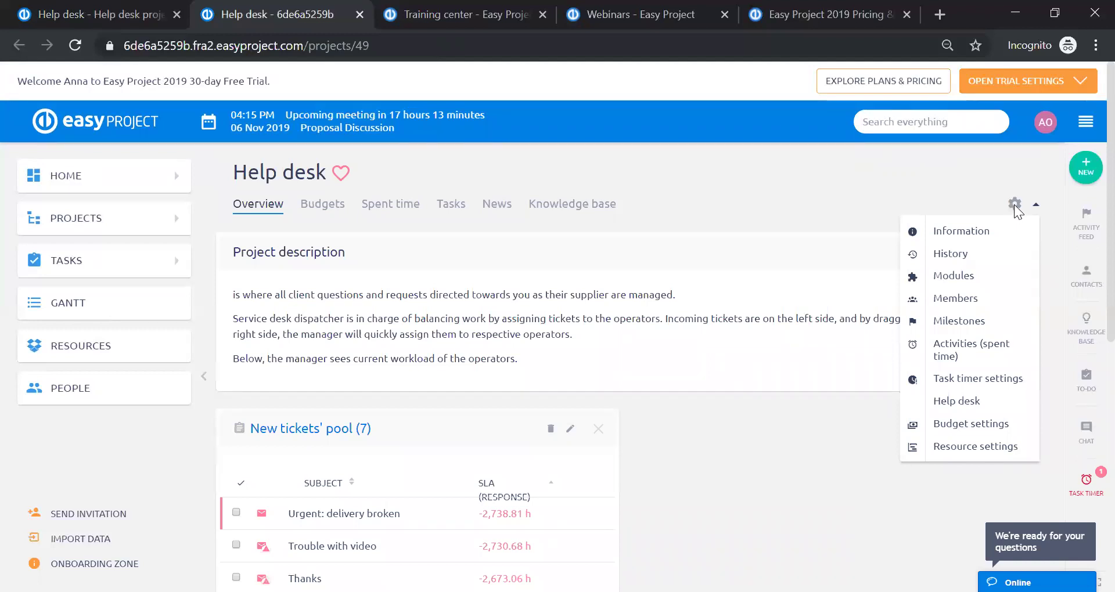
click(1015, 209)
click(959, 405)
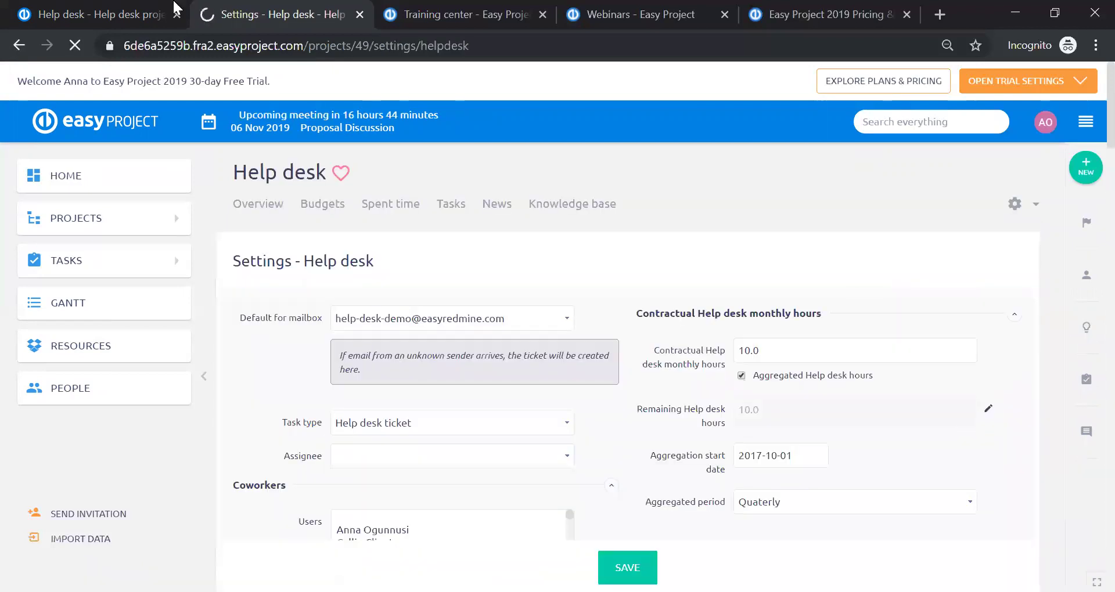
click(124, 7)
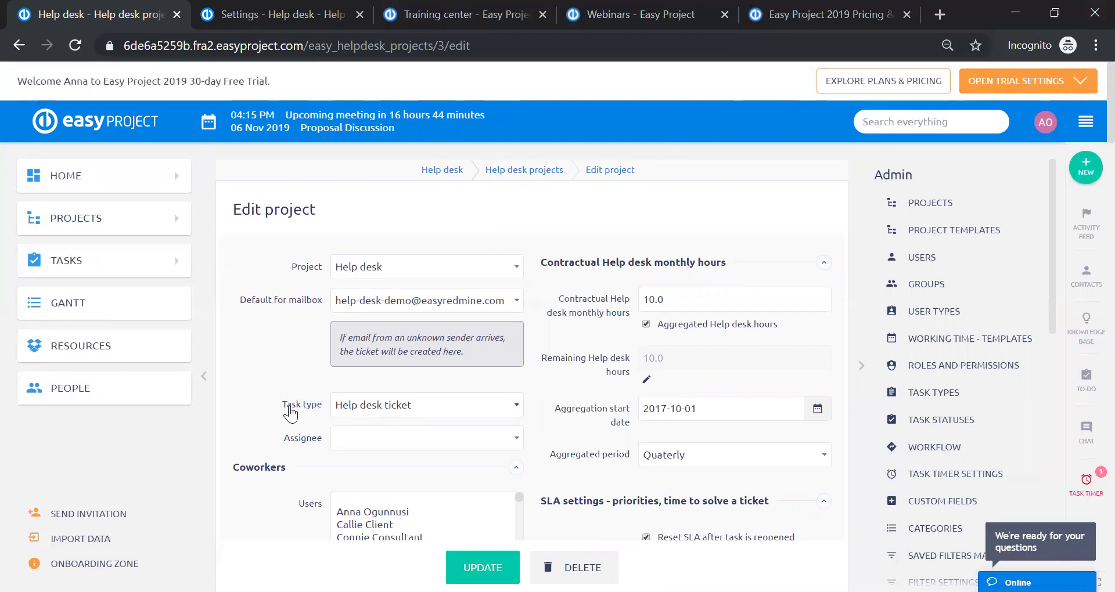
Examine the available task types and assignees for the Help desk project, and its coworker settings
click(516, 405)
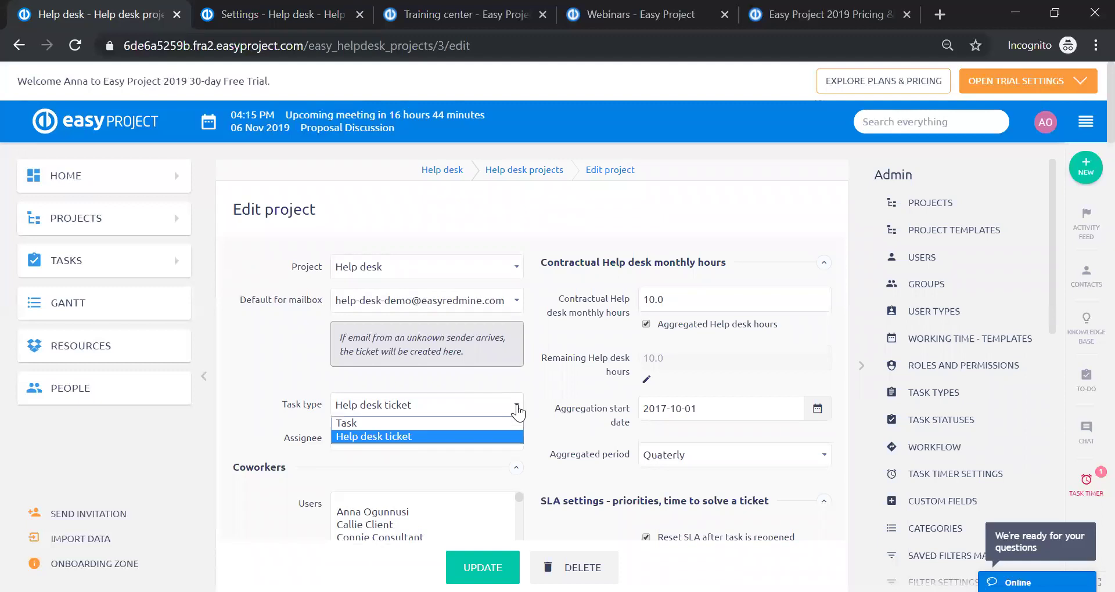
click(516, 406)
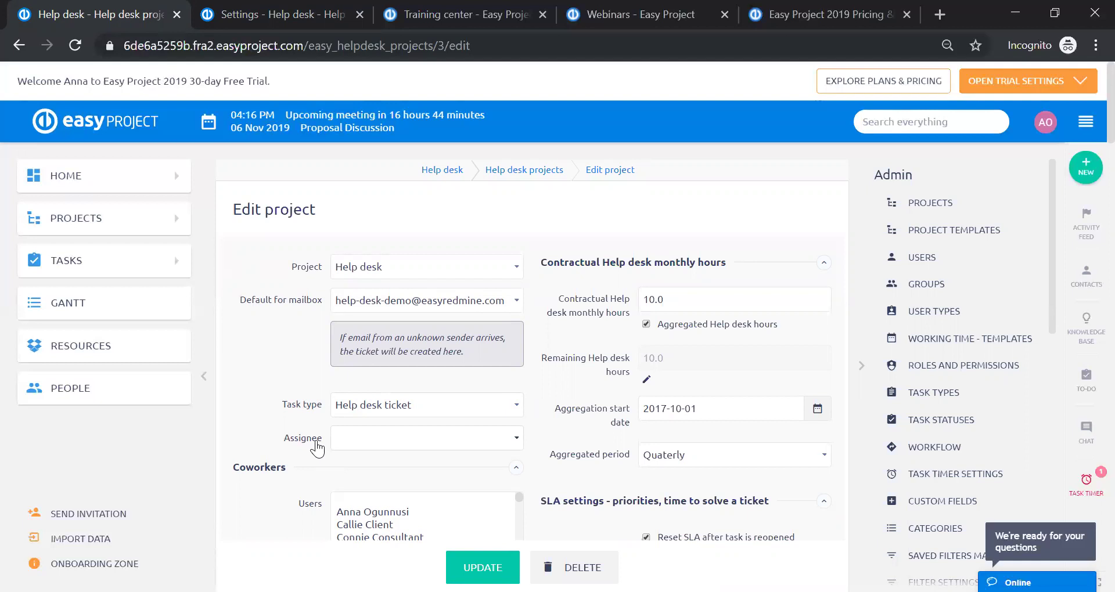
click(385, 449)
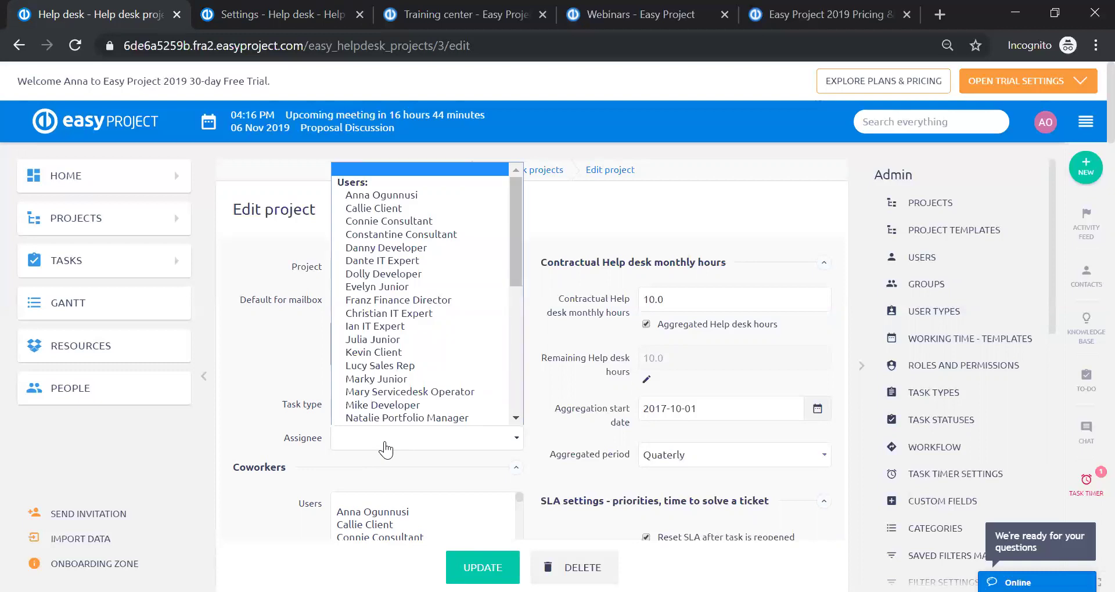
click(250, 416)
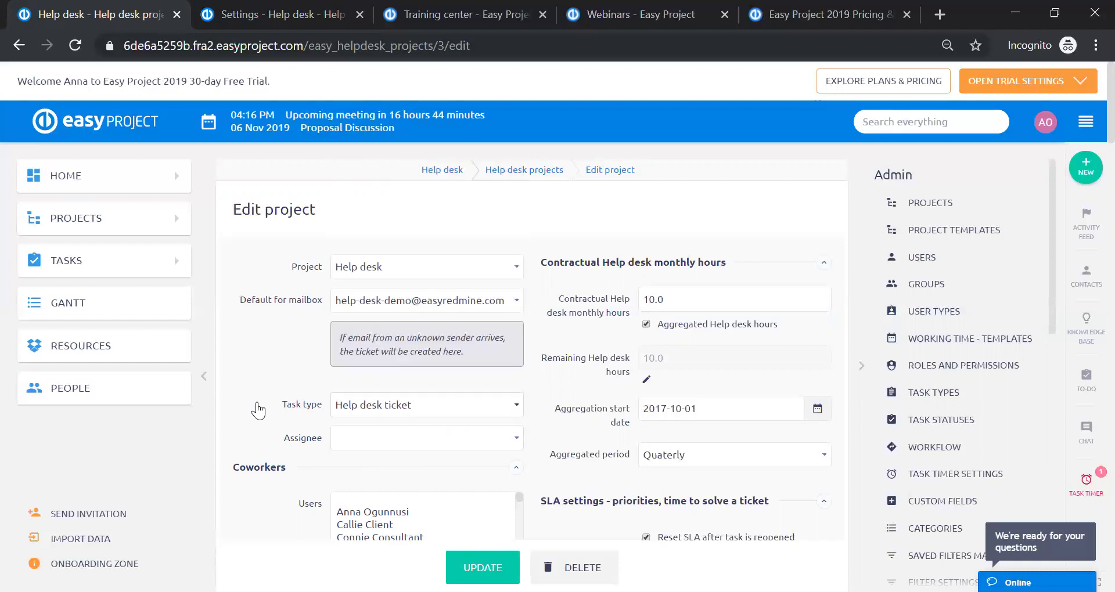
scroll(256, 413, down, 3)
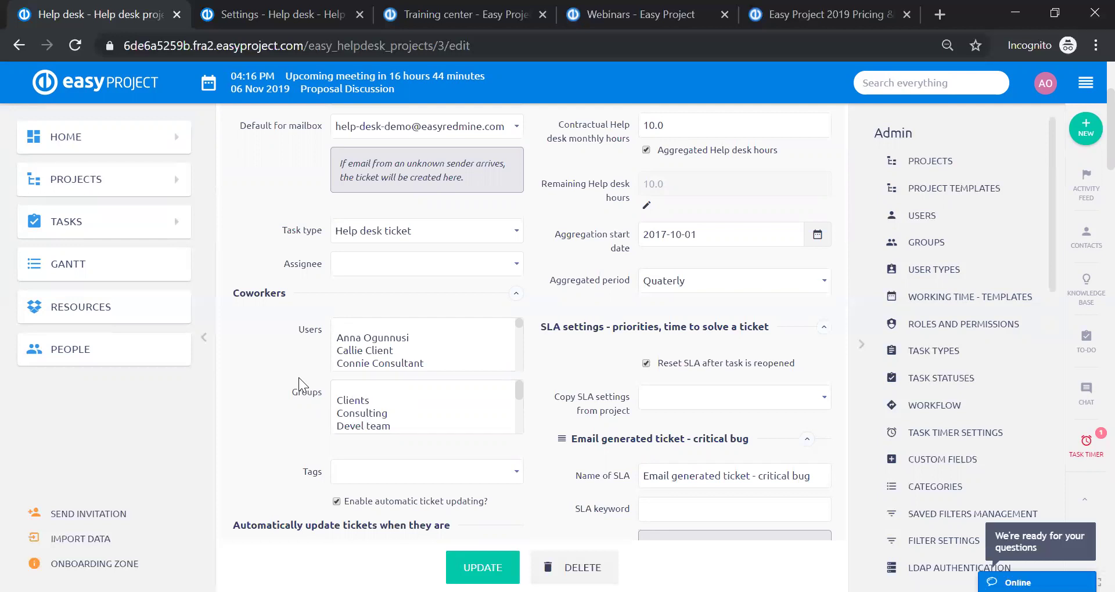
Examine the Help desk project's automatic ticket updating rule, including its status, no-update period, email template and ticket field change settings
scroll(298, 377, down, 3)
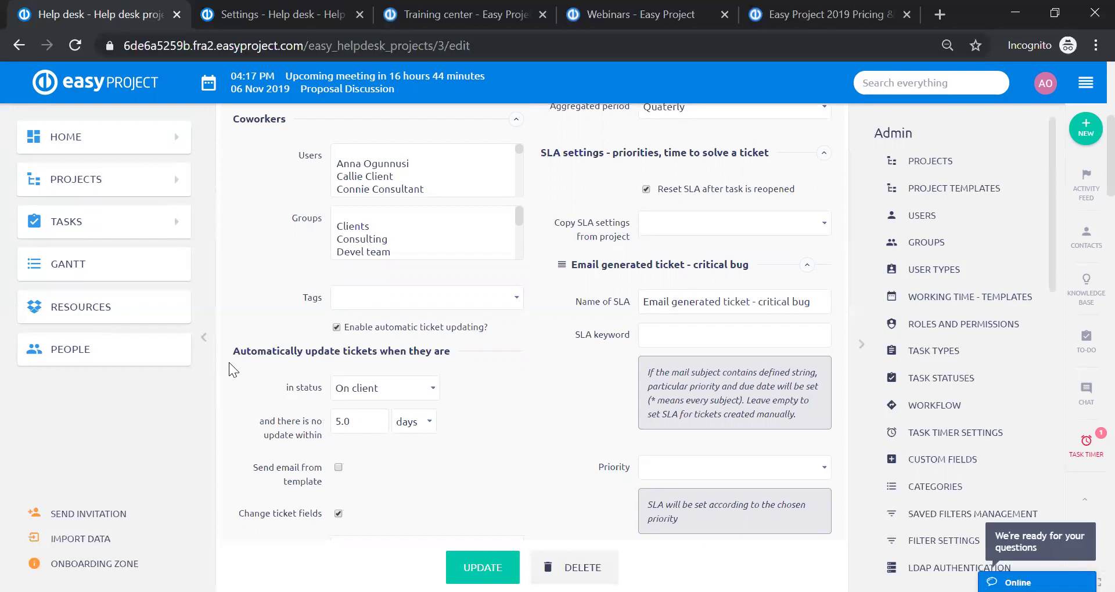
scroll(229, 363, down, 3)
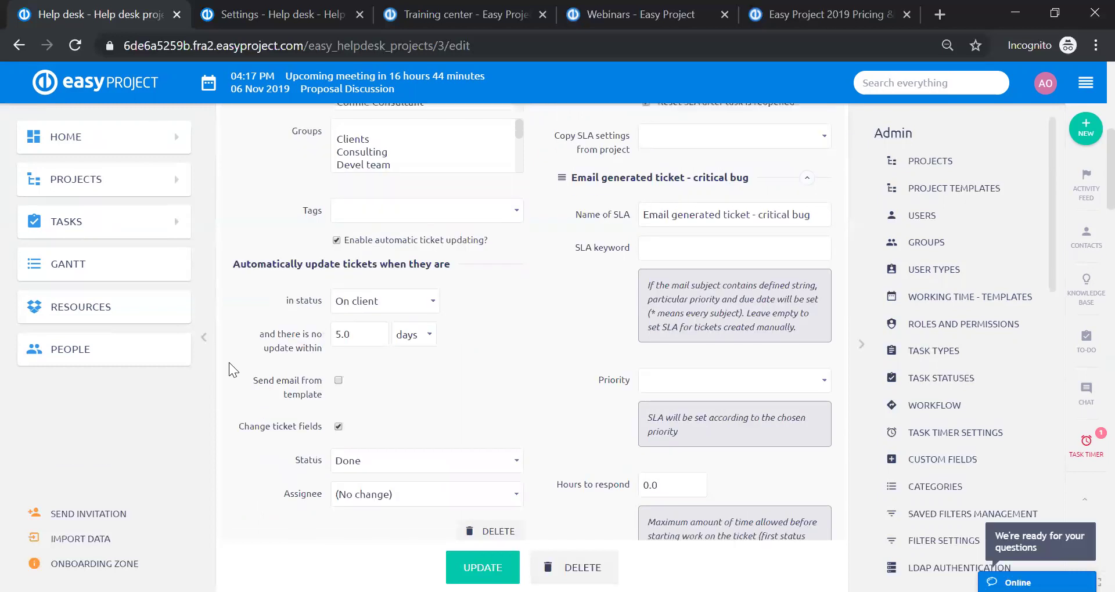
scroll(229, 363, down, 3)
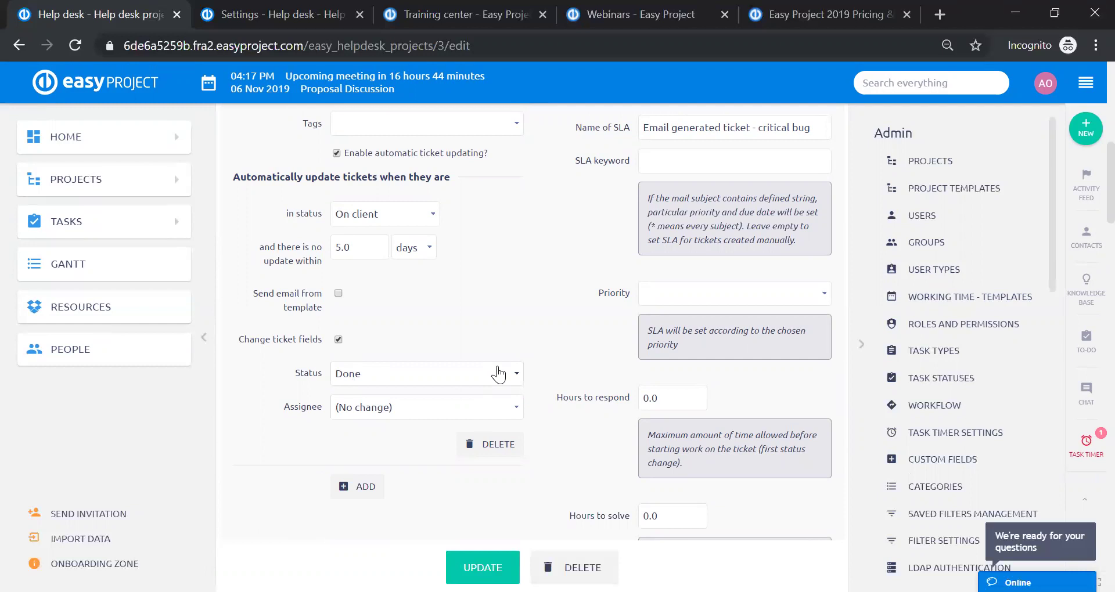
scroll(497, 372, down, 4)
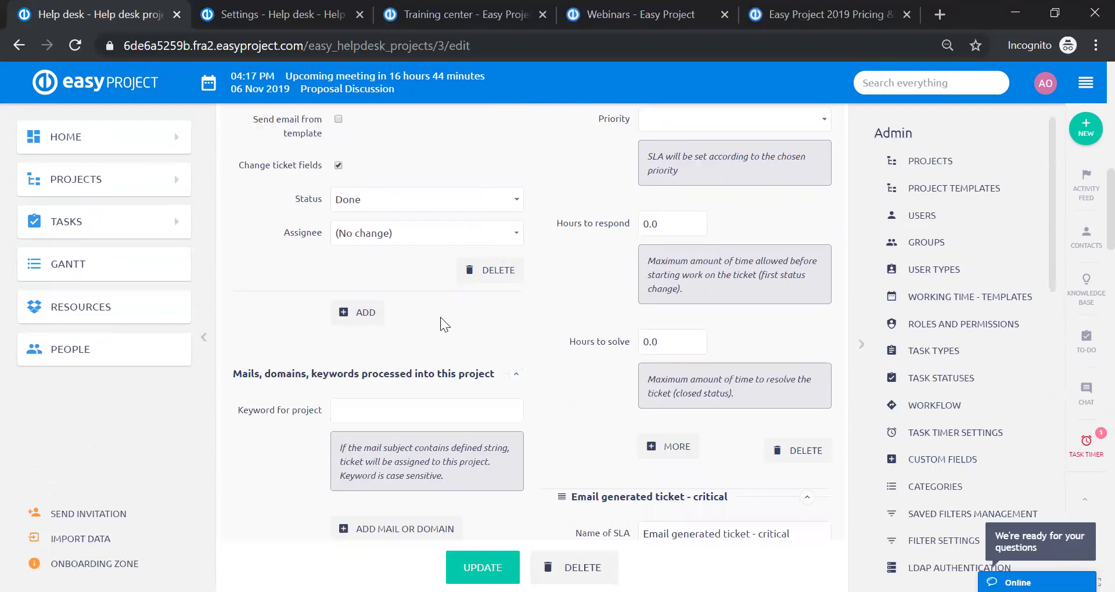
scroll(443, 316, up, 4)
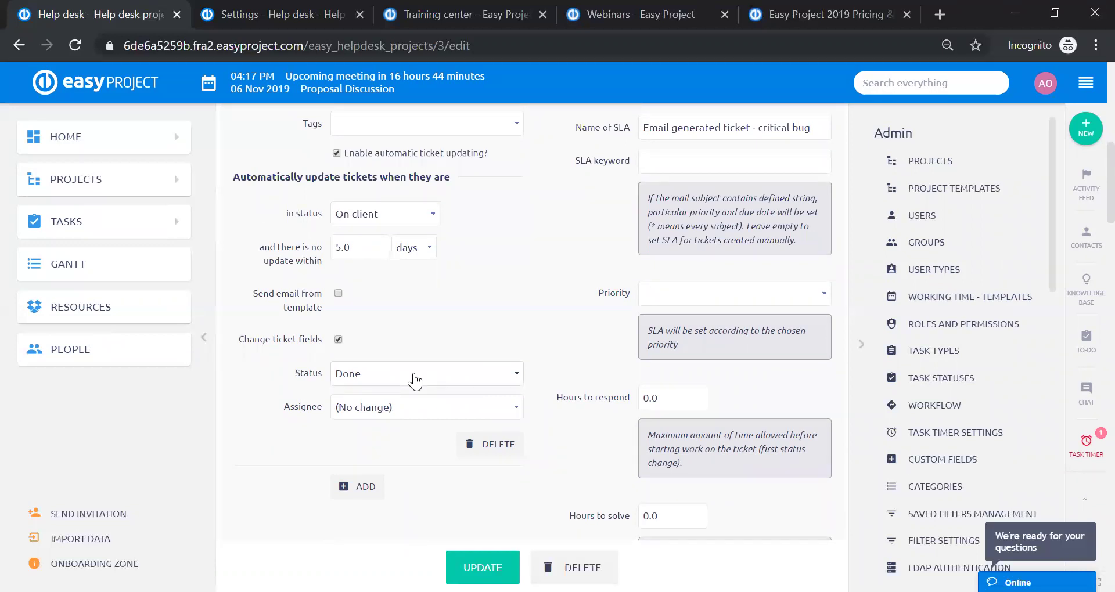
scroll(415, 382, down, 5)
Review the contractual Help desk monthly hours settings and check the available aggregated period options
scroll(415, 381, up, 10)
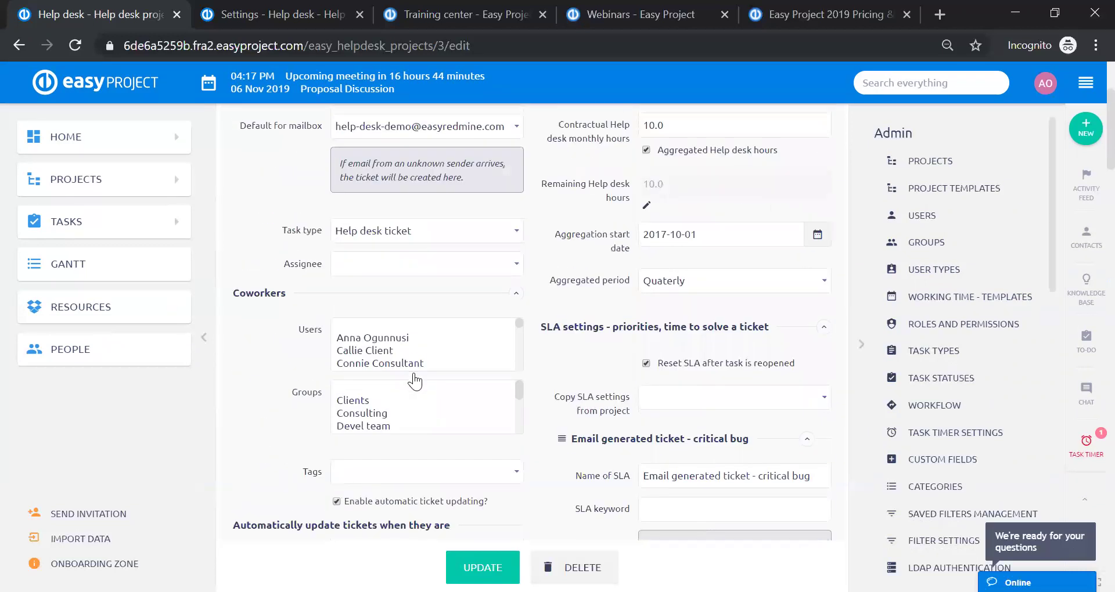
scroll(414, 381, up, 3)
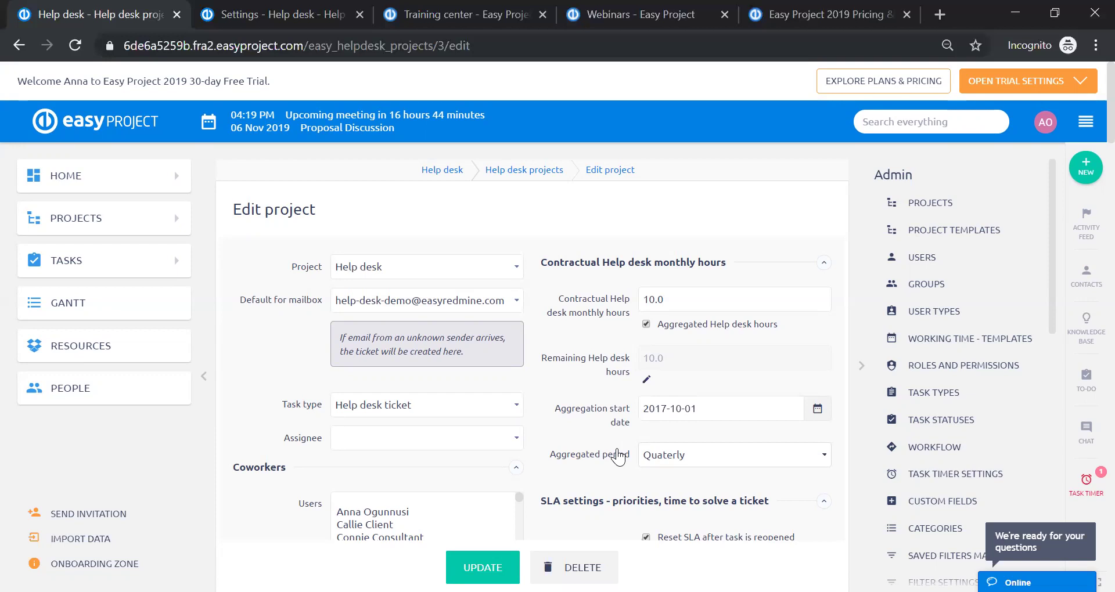
click(708, 459)
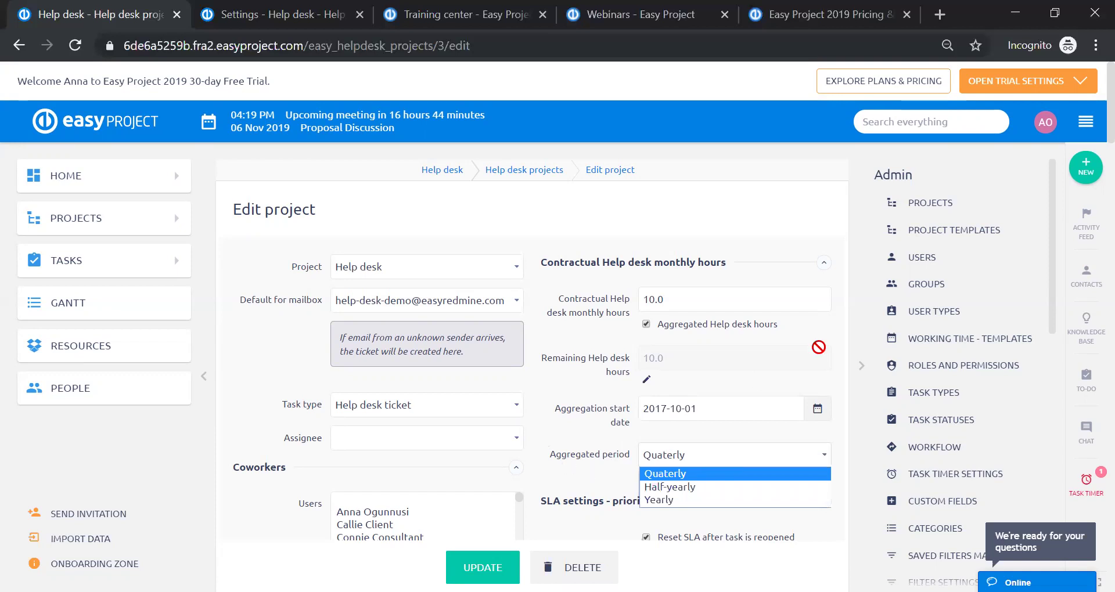
click(838, 332)
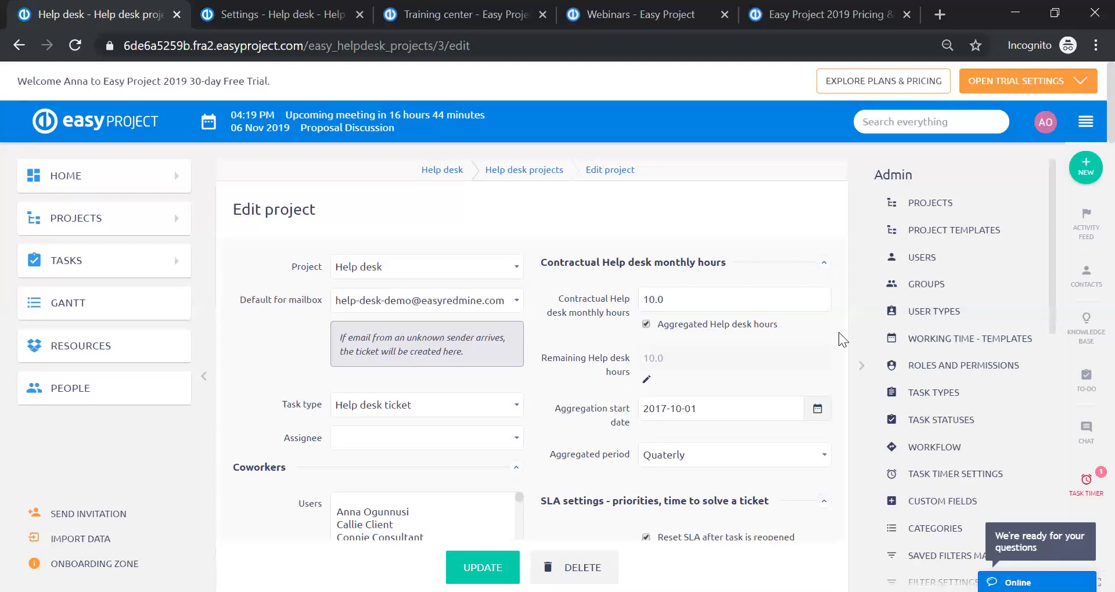
Examine the SLA settings, including the keyword, priority, hours to respond and hours to solve of the email generated ticket SLAs
scroll(839, 332, down, 3)
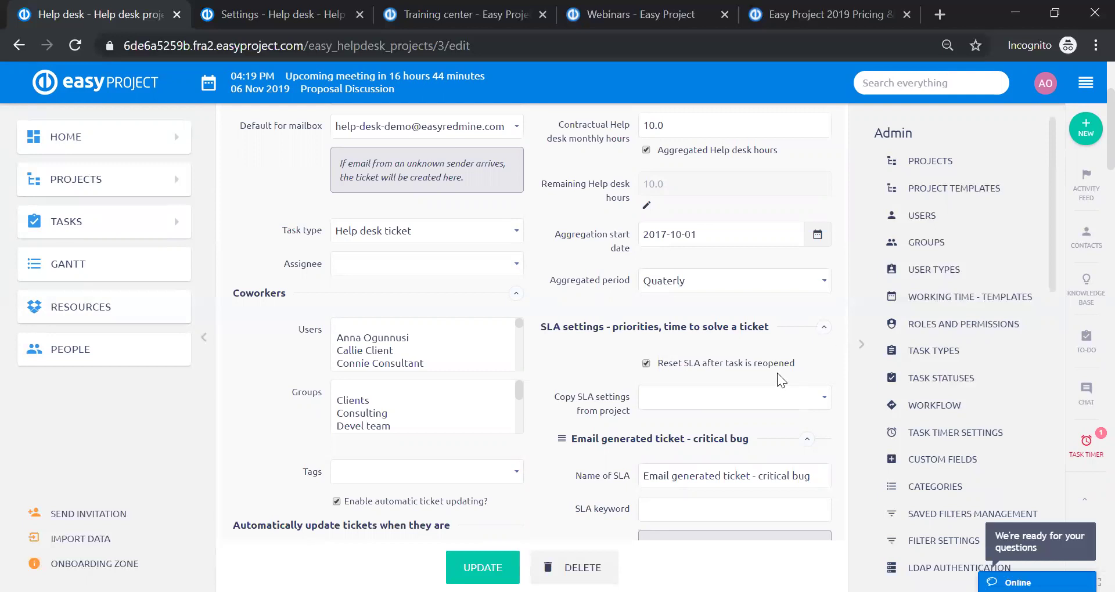
scroll(777, 377, down, 7)
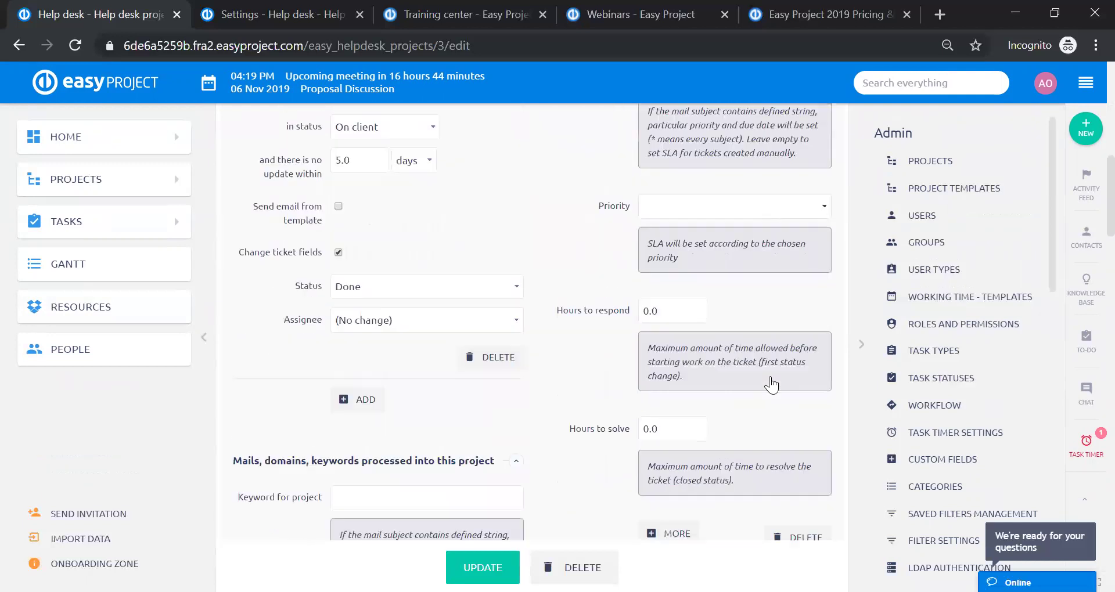
scroll(754, 371, down, 2)
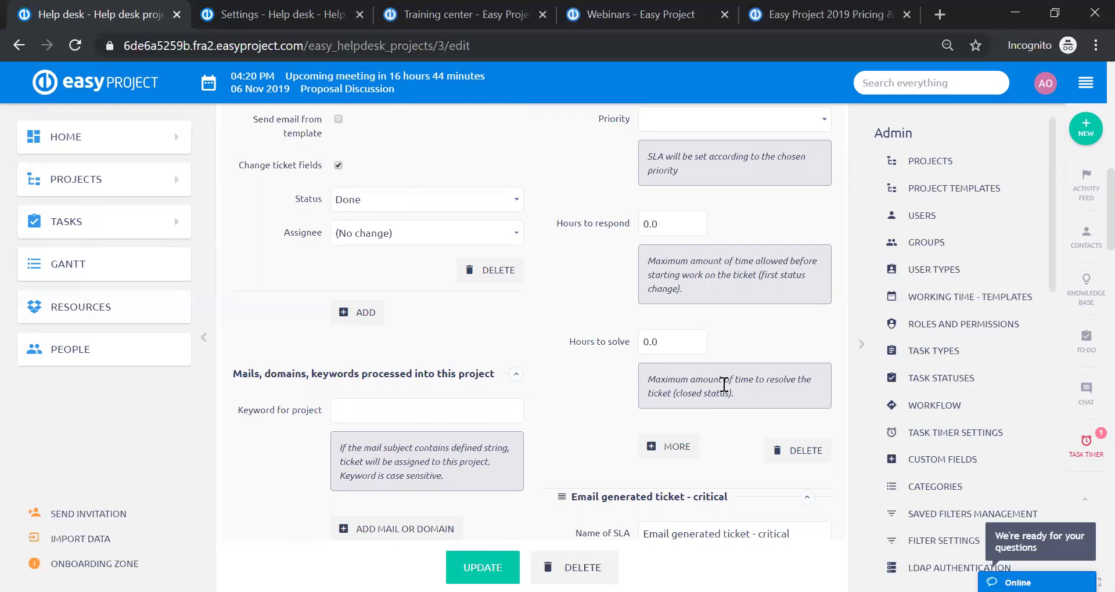
scroll(593, 348, down, 3)
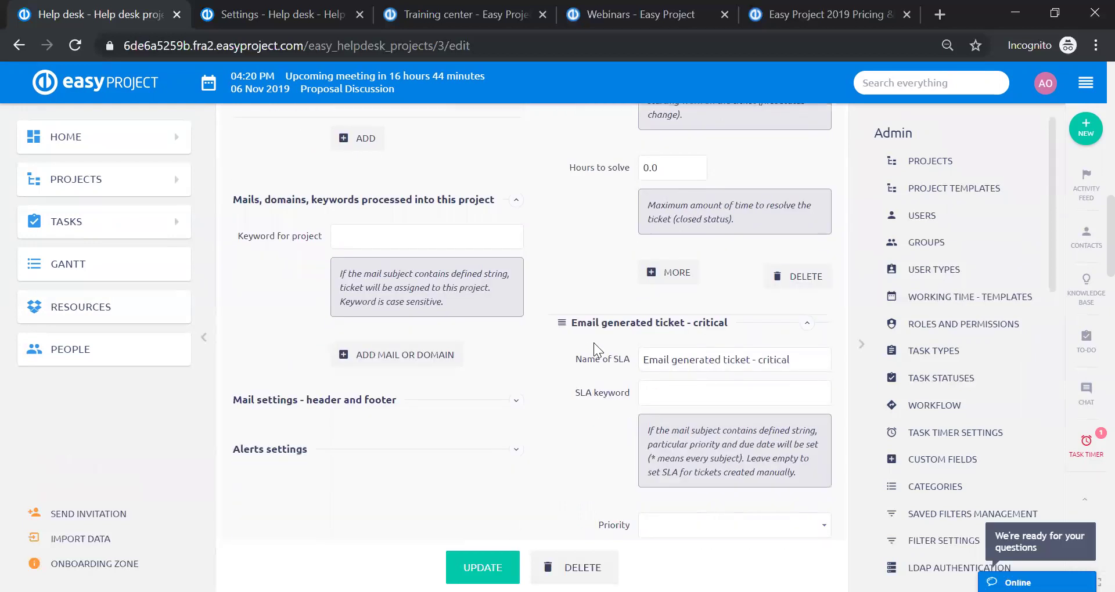
scroll(593, 348, down, 4)
Expand the mail header and footer settings and enable changing both the header and the footer for this project
scroll(593, 348, up, 3)
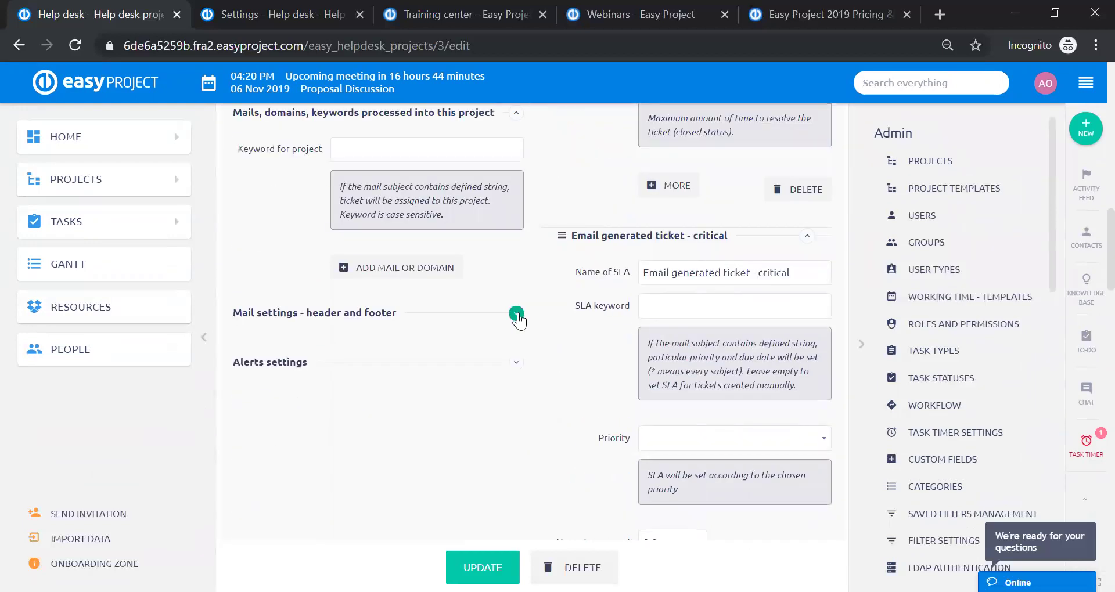
click(516, 314)
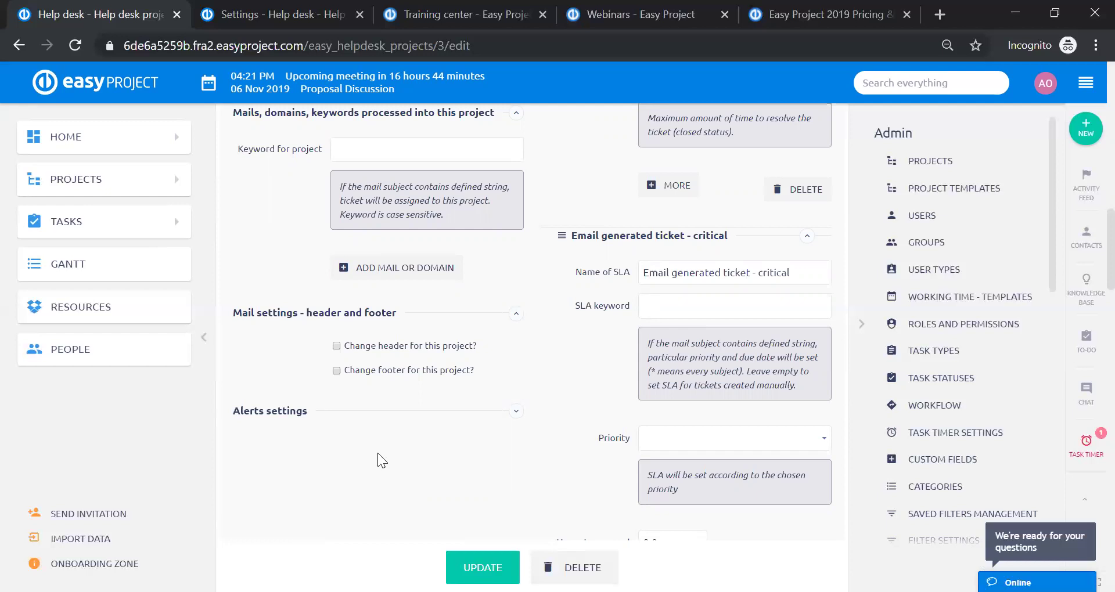
click(336, 347)
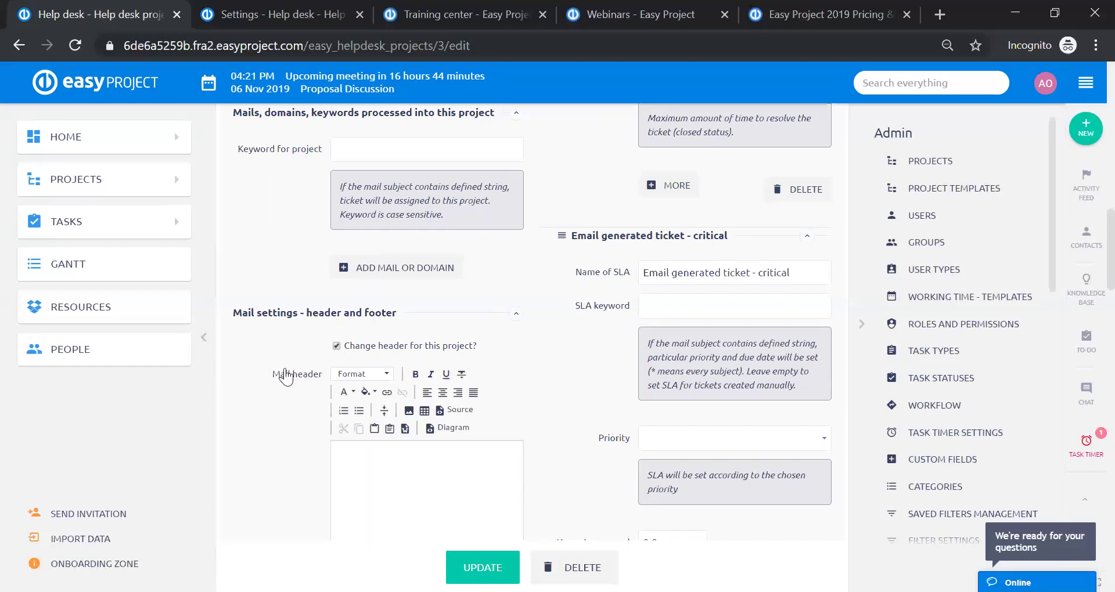
scroll(285, 375, down, 3)
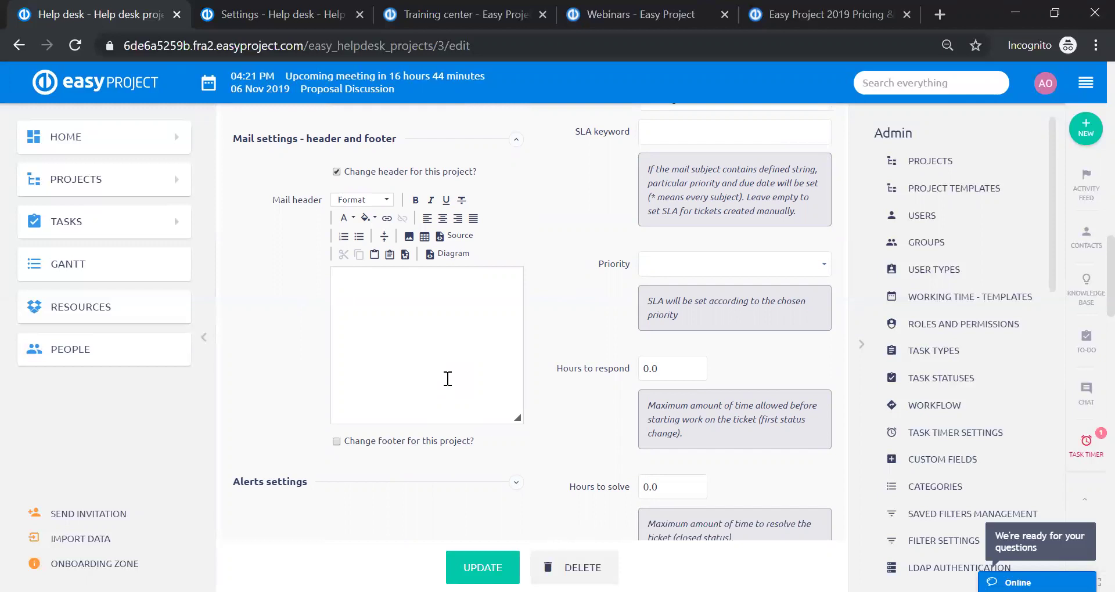
click(336, 441)
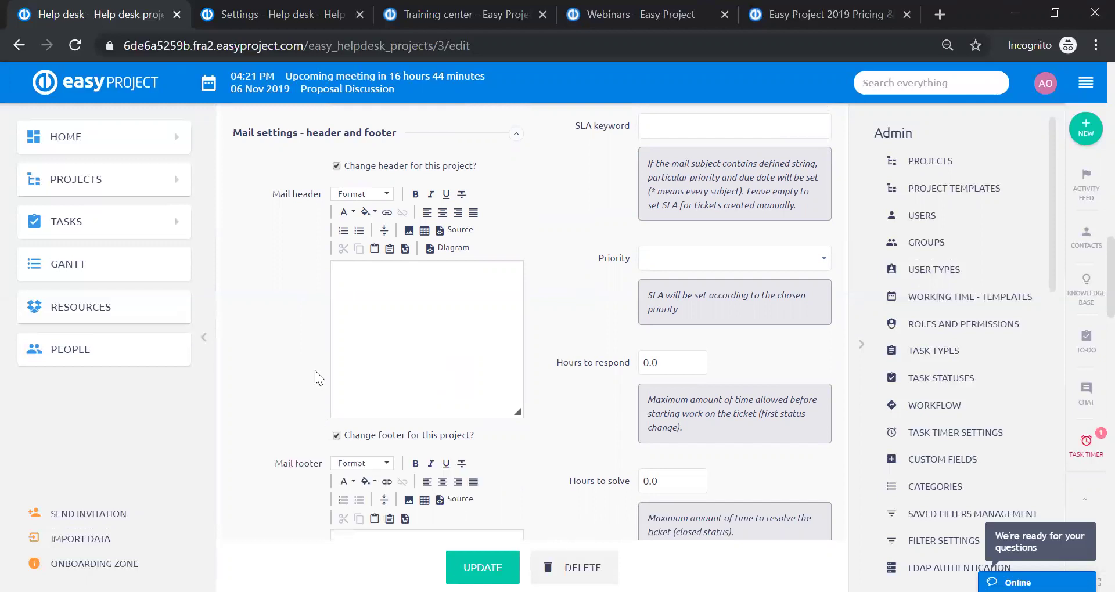
scroll(315, 372, down, 4)
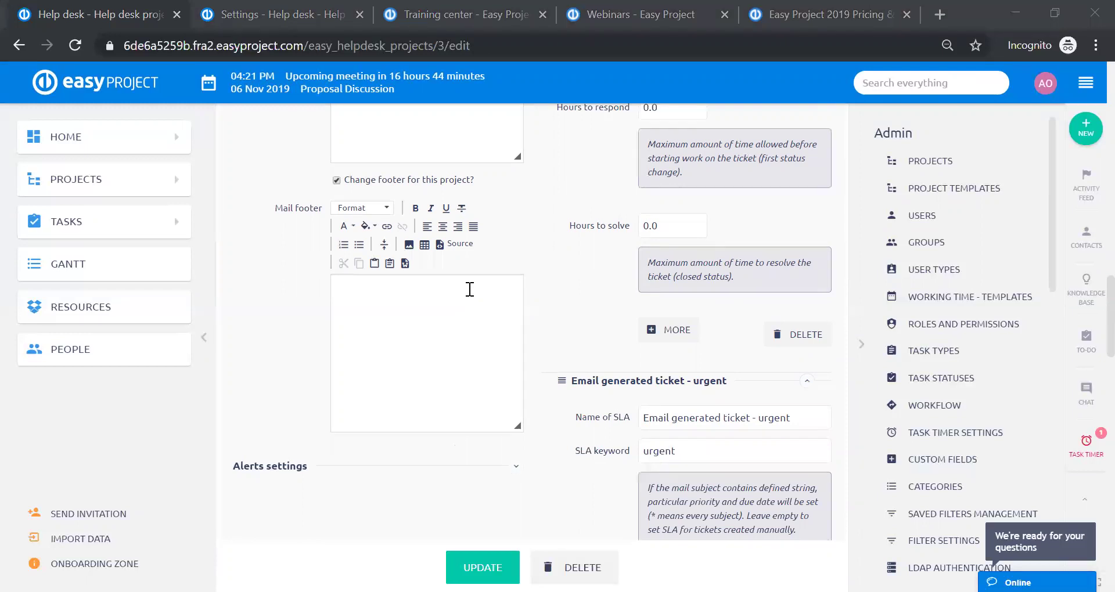
Expand the alerts settings and examine the predefined ticket alerts, those needing a recipient and the configured ones
scroll(469, 289, down, 3)
click(516, 292)
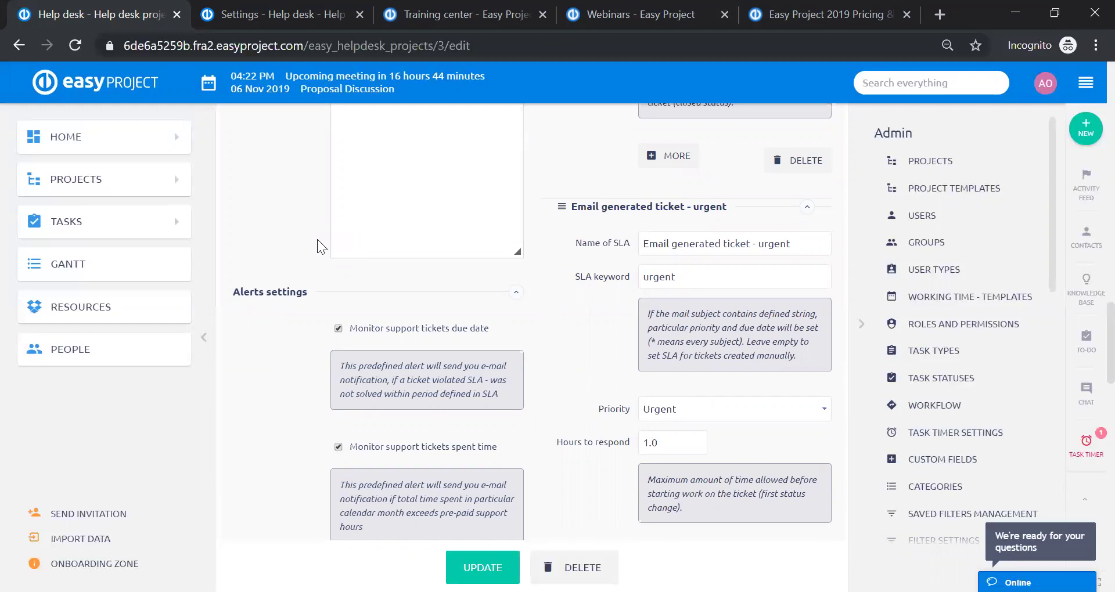
scroll(295, 367, down, 6)
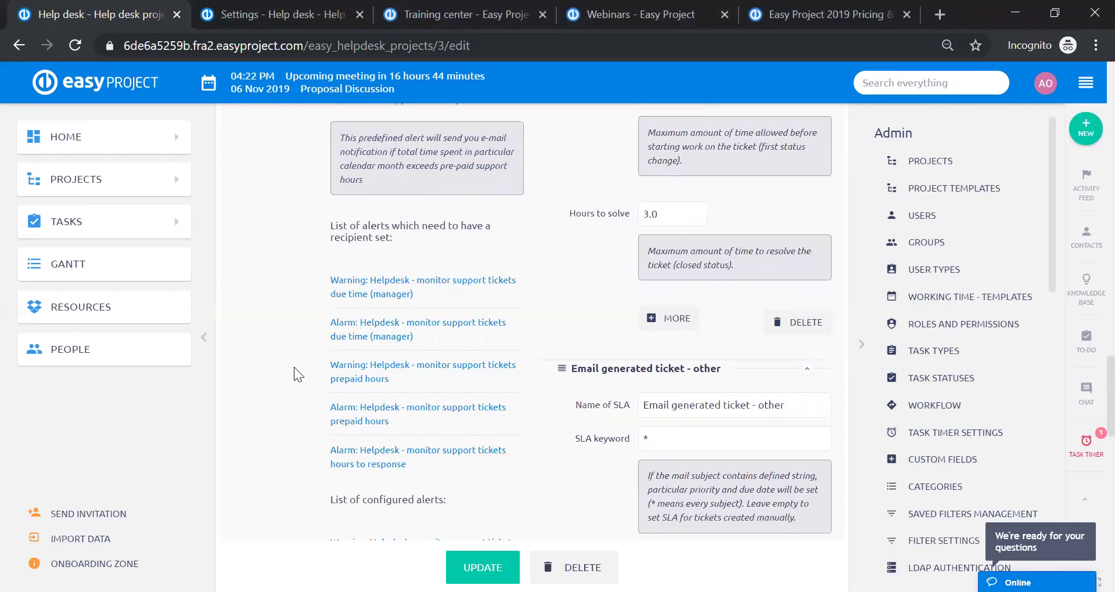
scroll(361, 298, up, 3)
scroll(310, 360, down, 2)
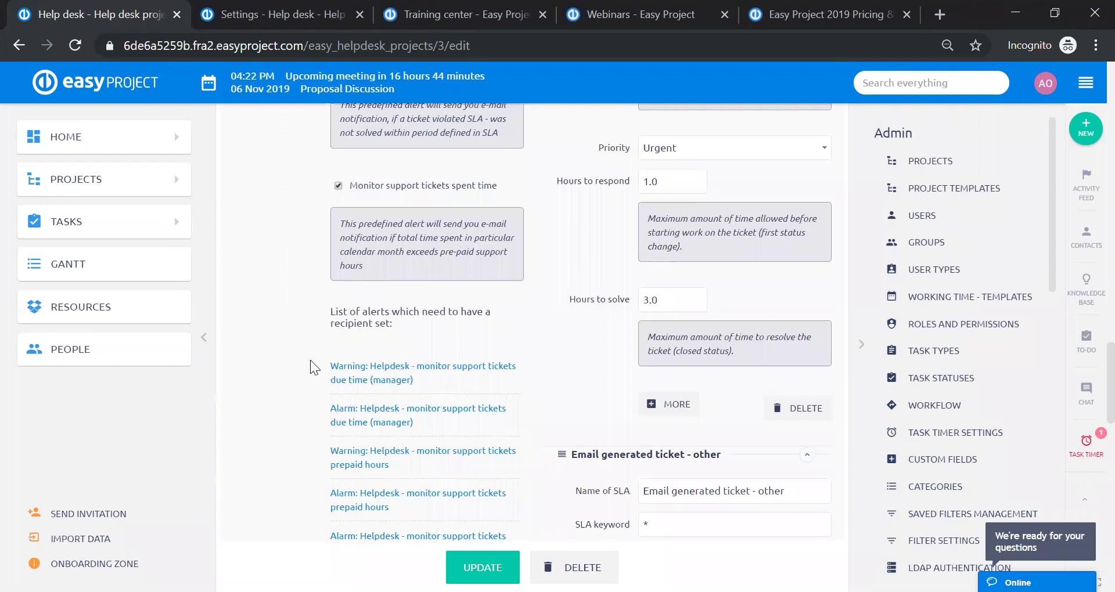
scroll(348, 326, down, 4)
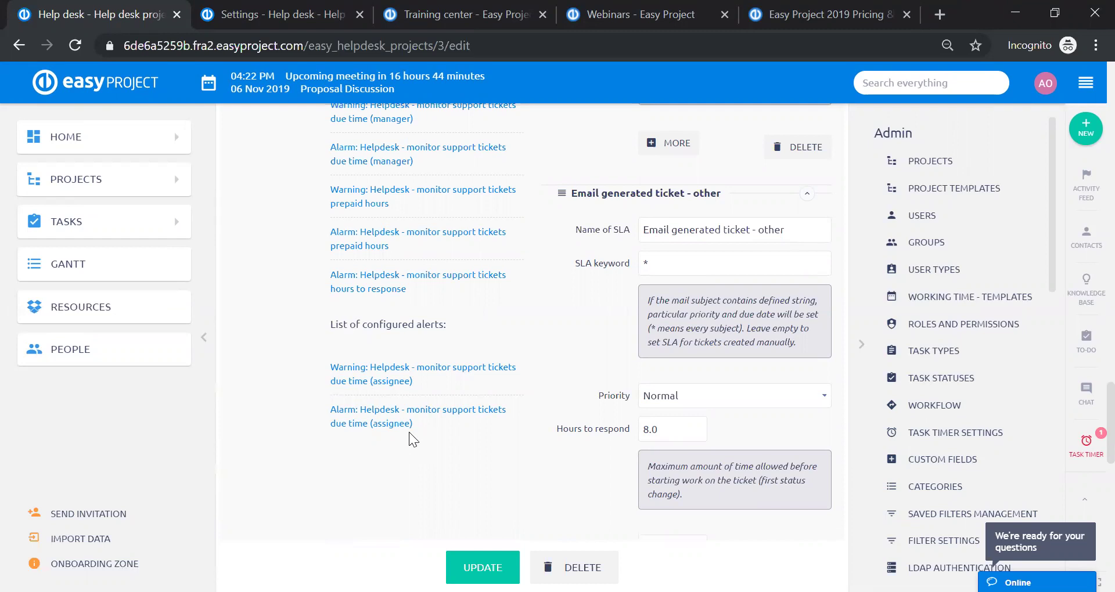
scroll(408, 432, down, 13)
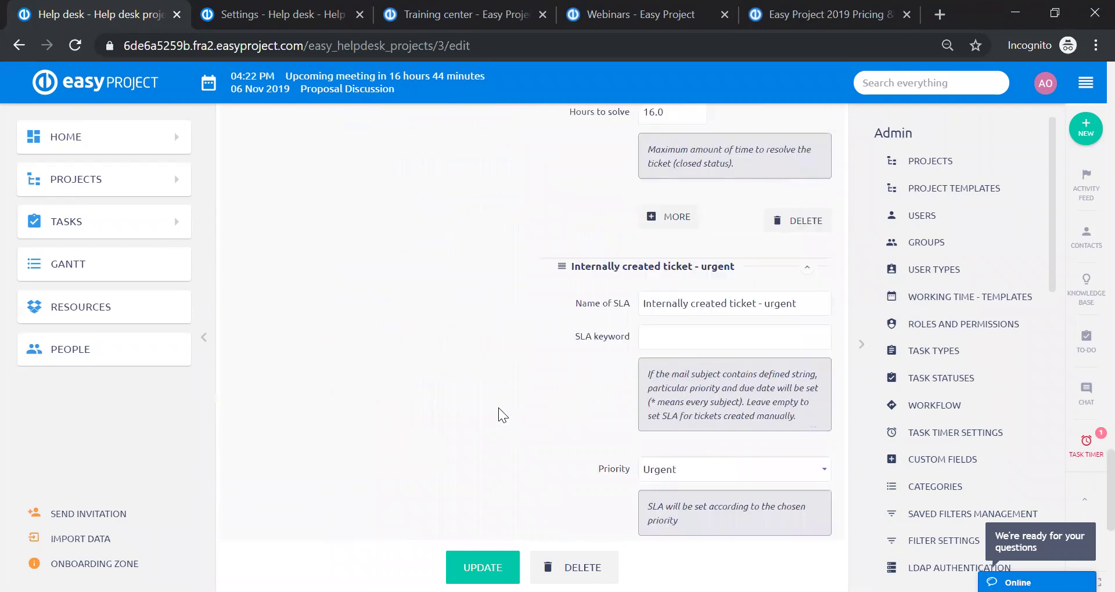
scroll(498, 407, up, 10)
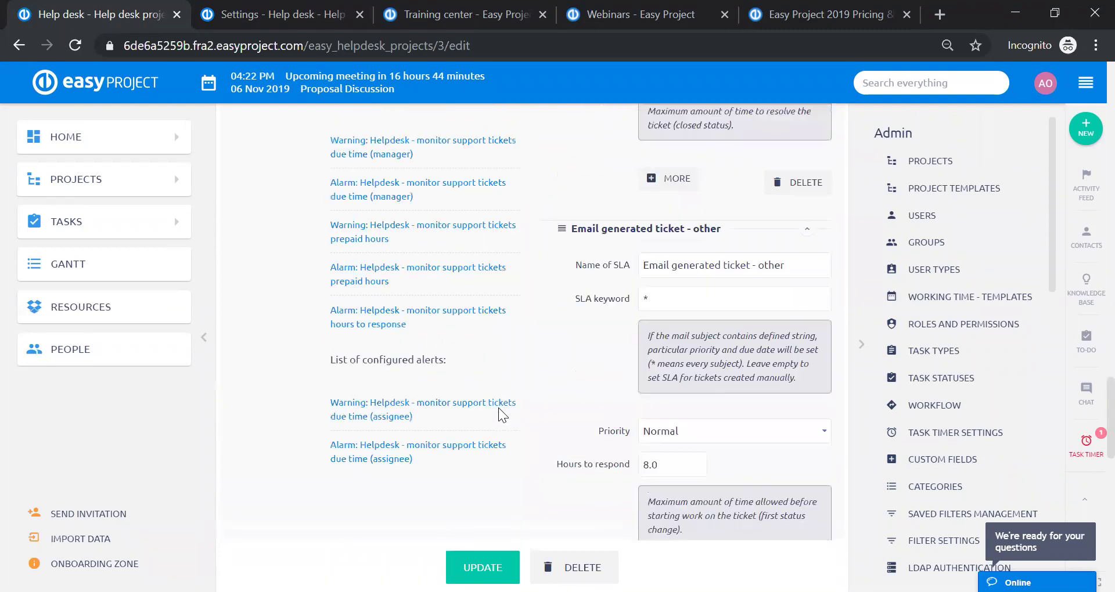
scroll(498, 408, up, 4)
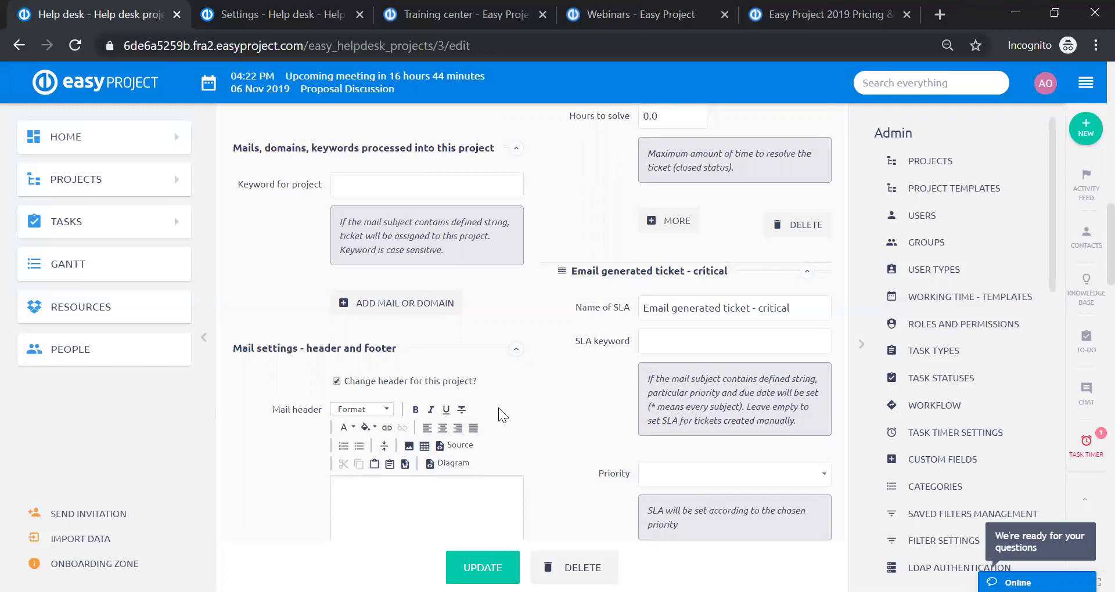
View the Help desk project's task list in the other browser tab, and go to the general Help desk page
click(274, 13)
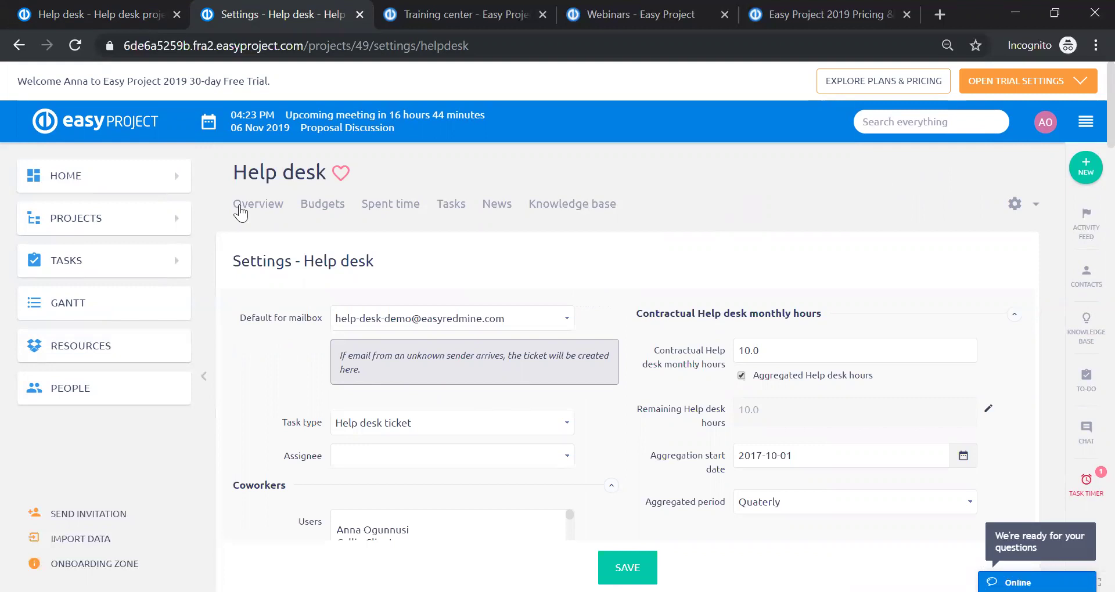
click(450, 204)
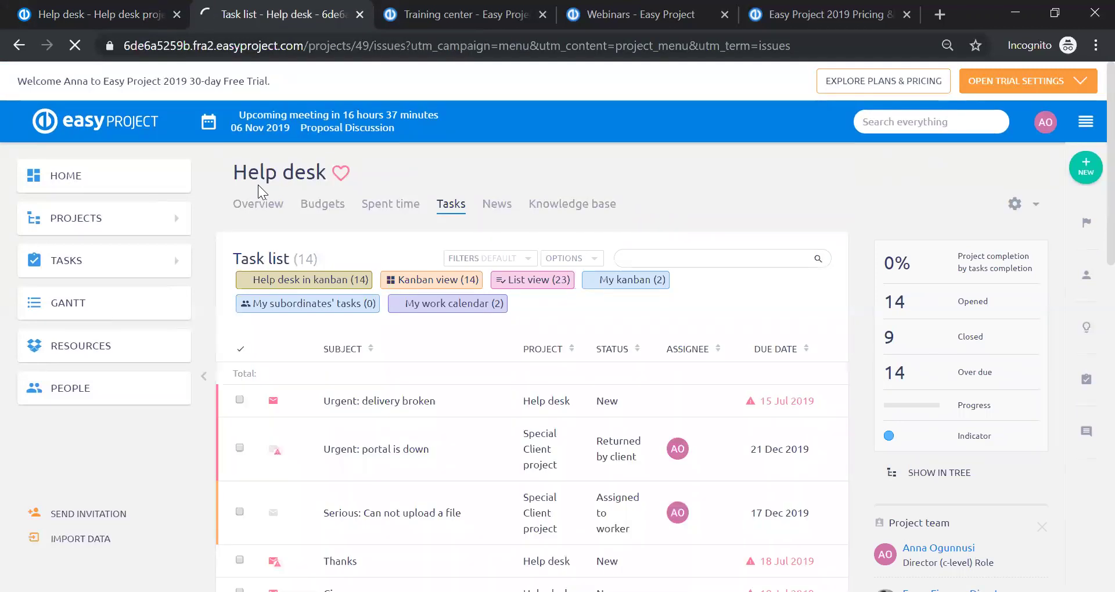
click(1084, 123)
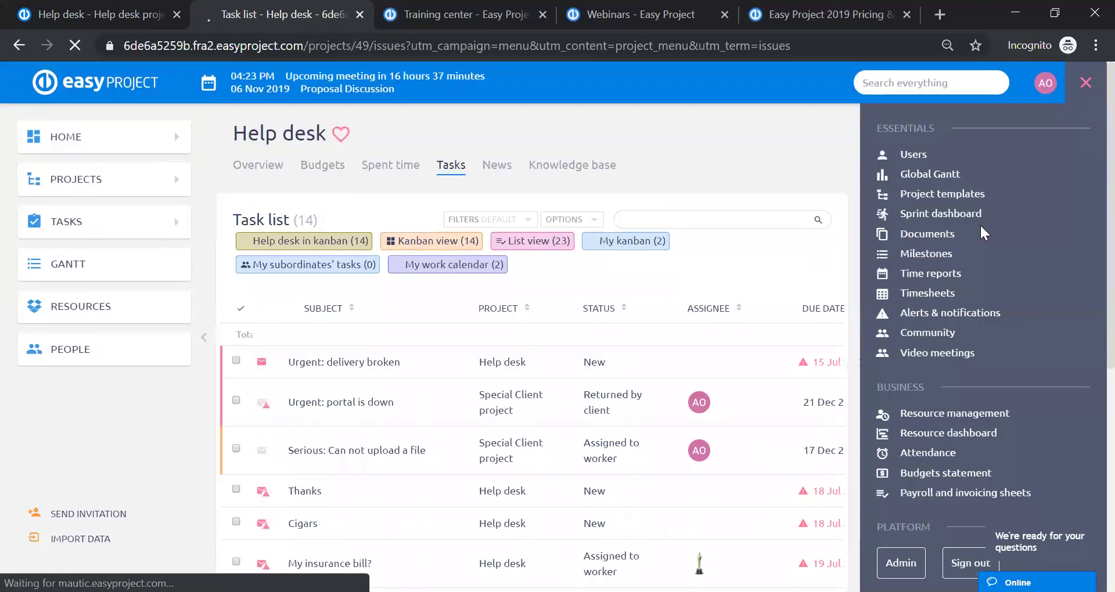
scroll(990, 348, down, 3)
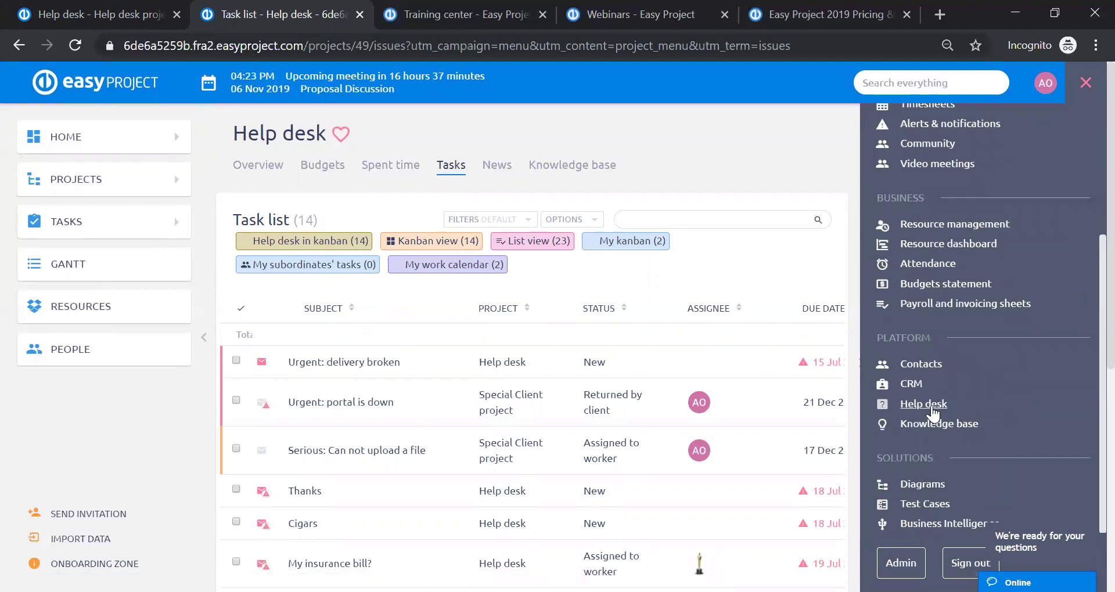
click(927, 407)
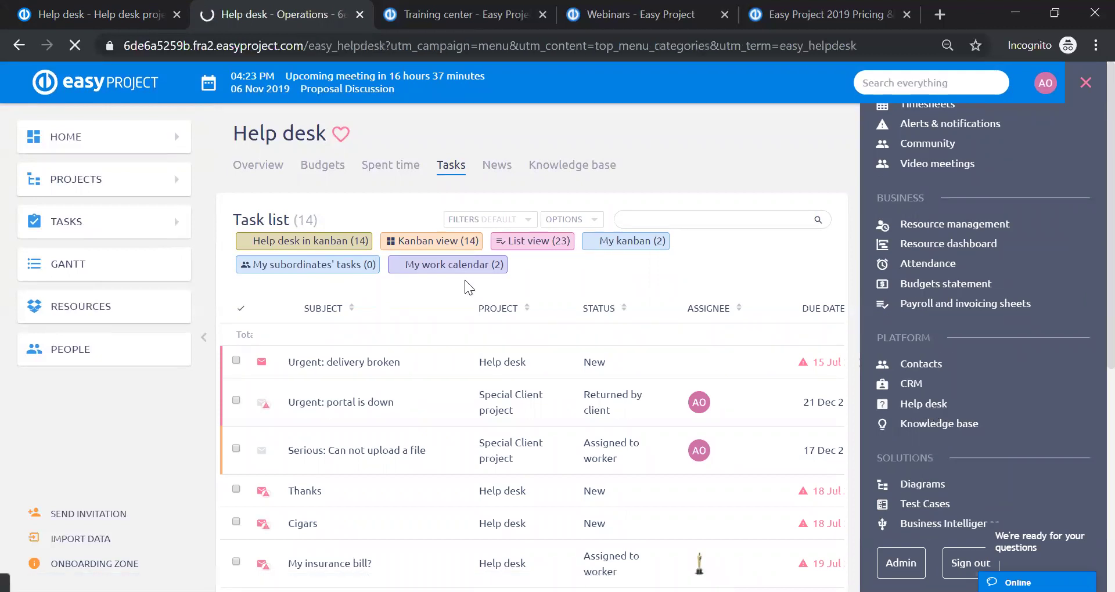
Examine the new tickets' pool and the assigned tickets, and open the "Urgent: delivery broken" ticket
scroll(498, 219, down, 7)
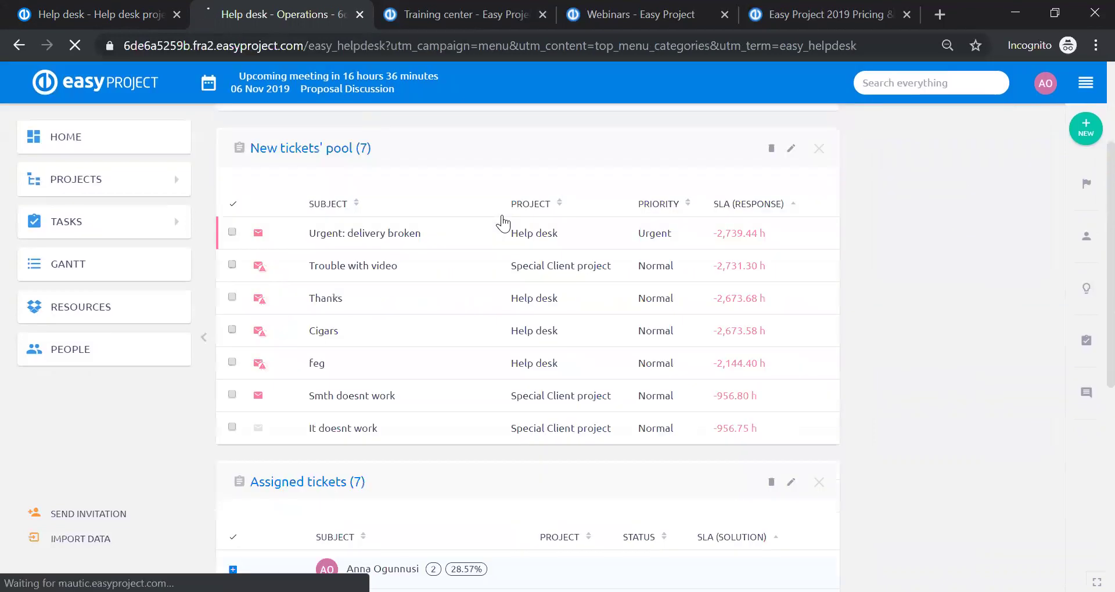
scroll(422, 359, down, 4)
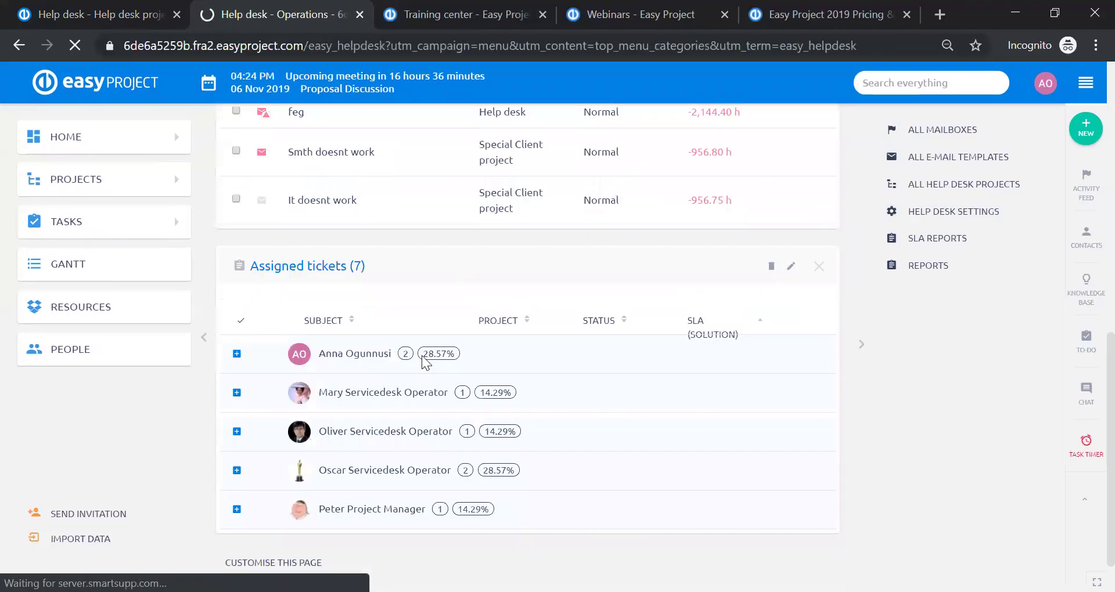
scroll(421, 348, up, 4)
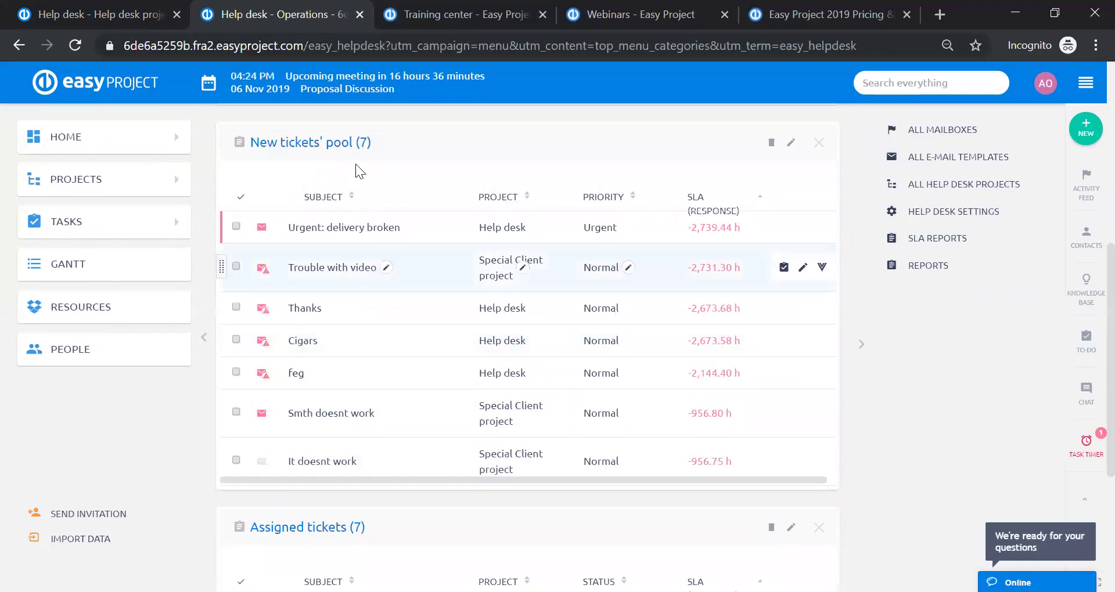
click(369, 229)
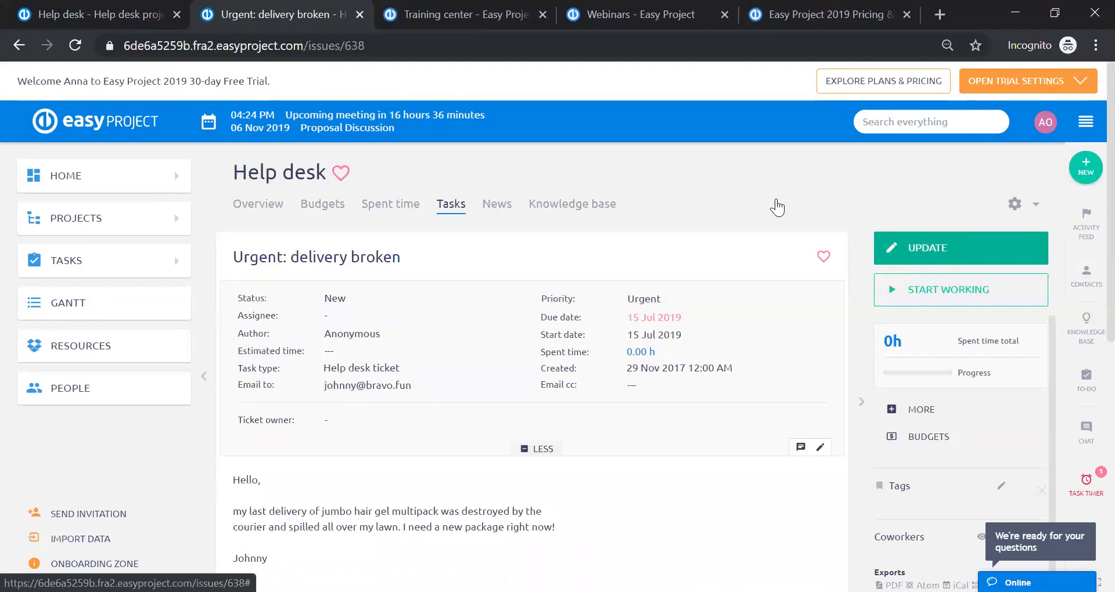
Assign the "Urgent: delivery broken" ticket to the current user (<< me >>) and set its status to On client
scroll(776, 198, down, 3)
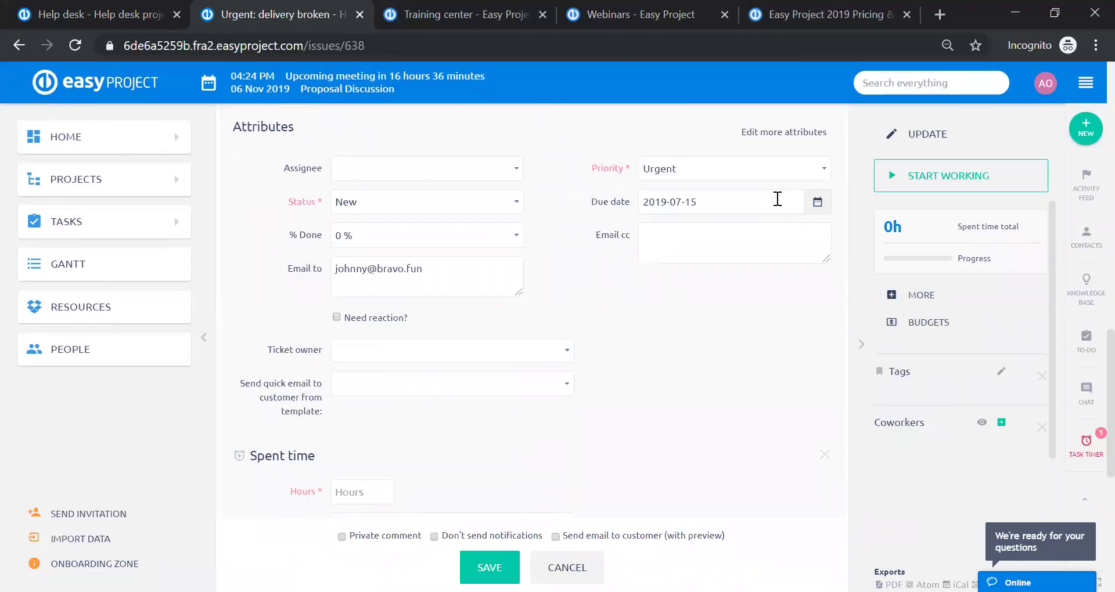
click(517, 168)
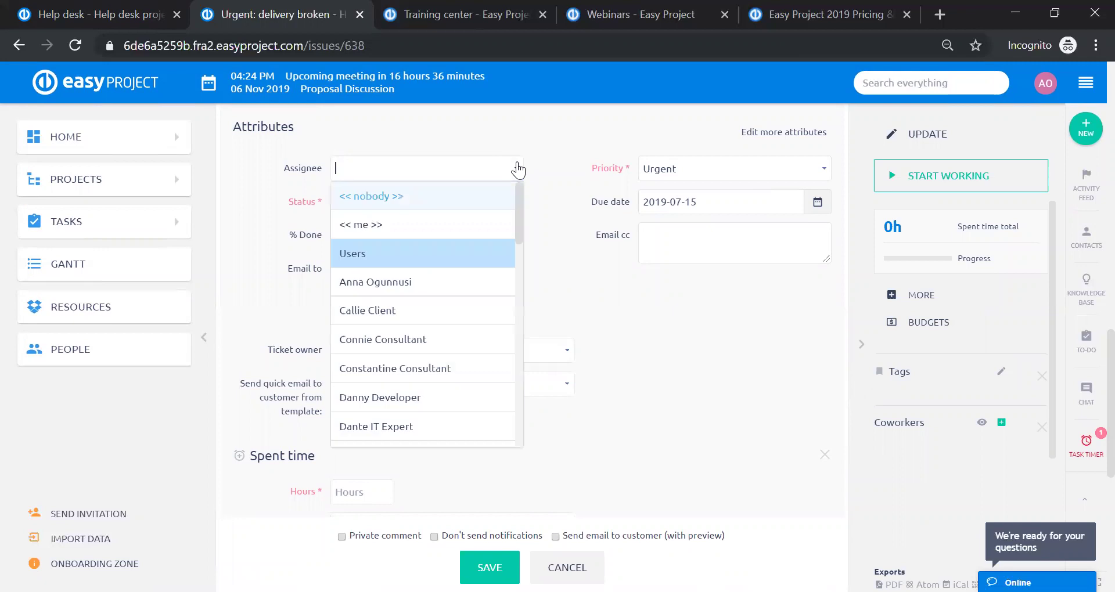
click(420, 226)
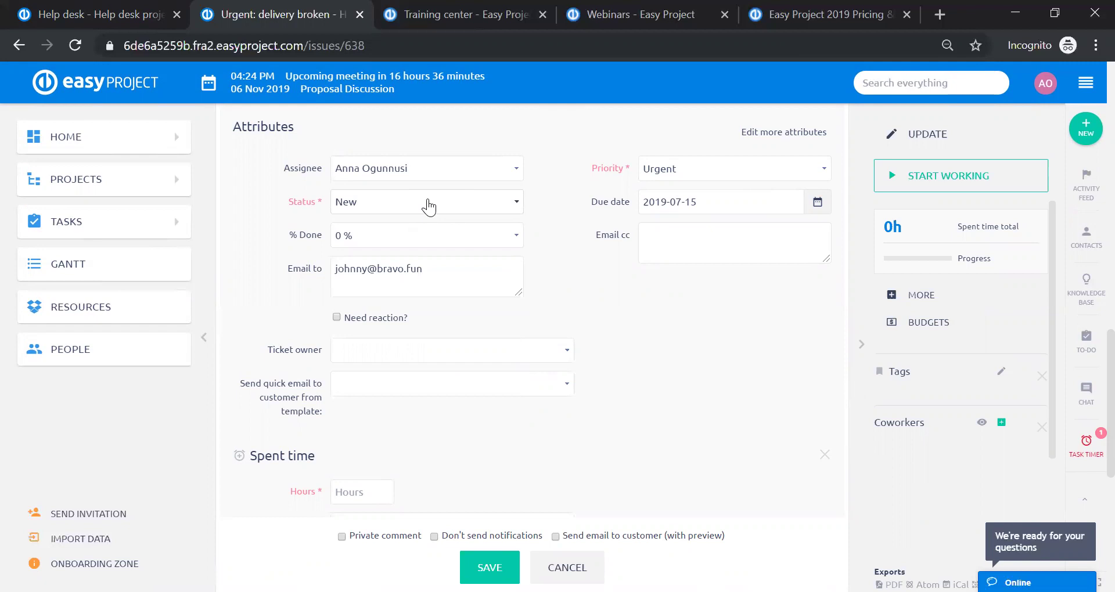
click(428, 207)
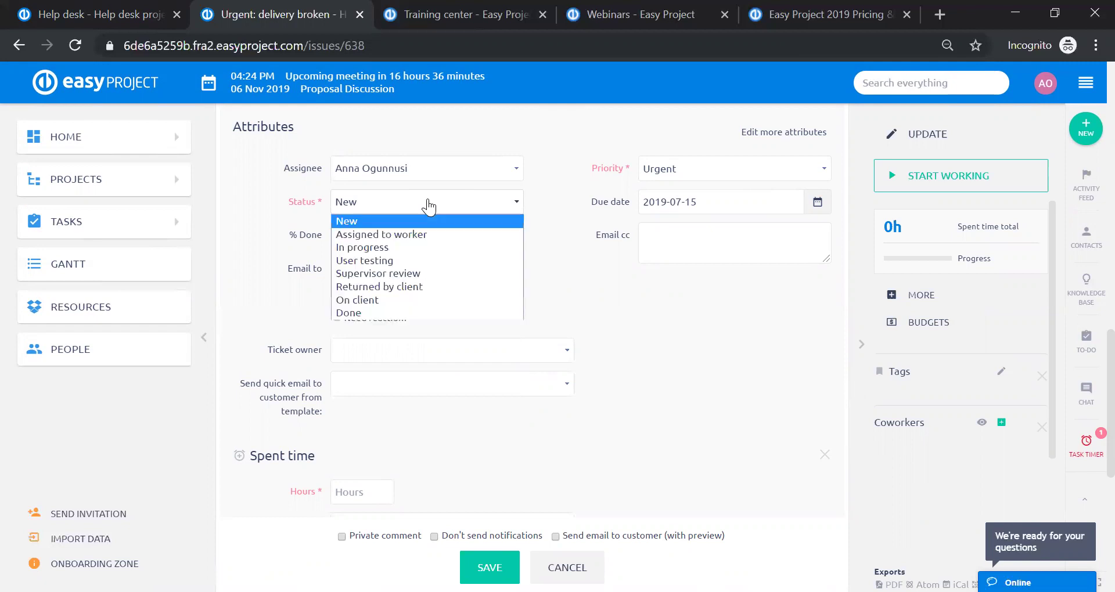
click(374, 300)
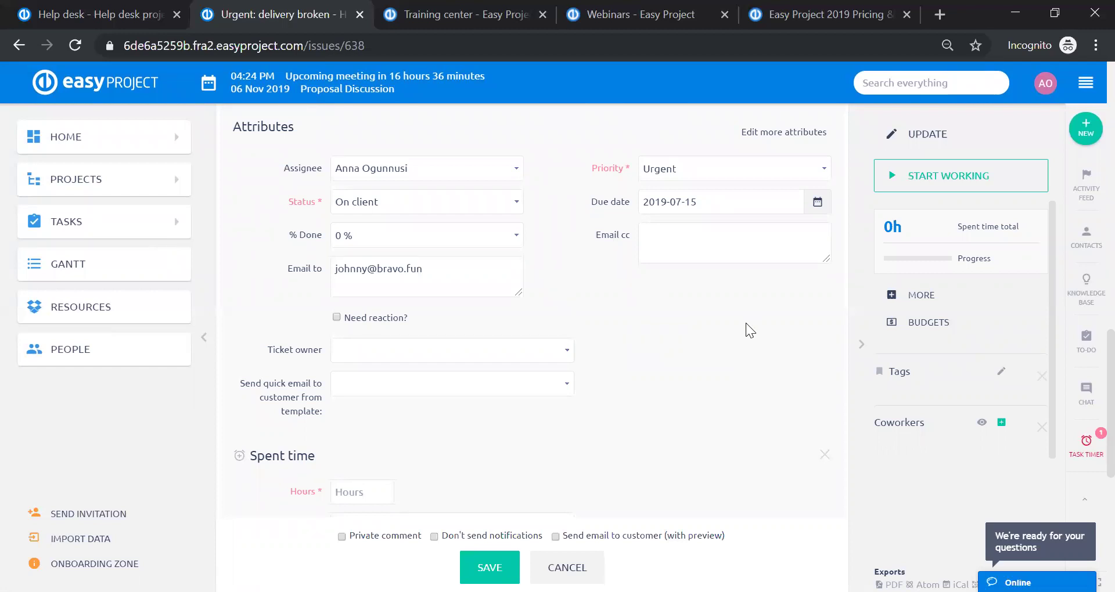
Enter 0,25 hours of spent time on the ticket
scroll(746, 326, down, 2)
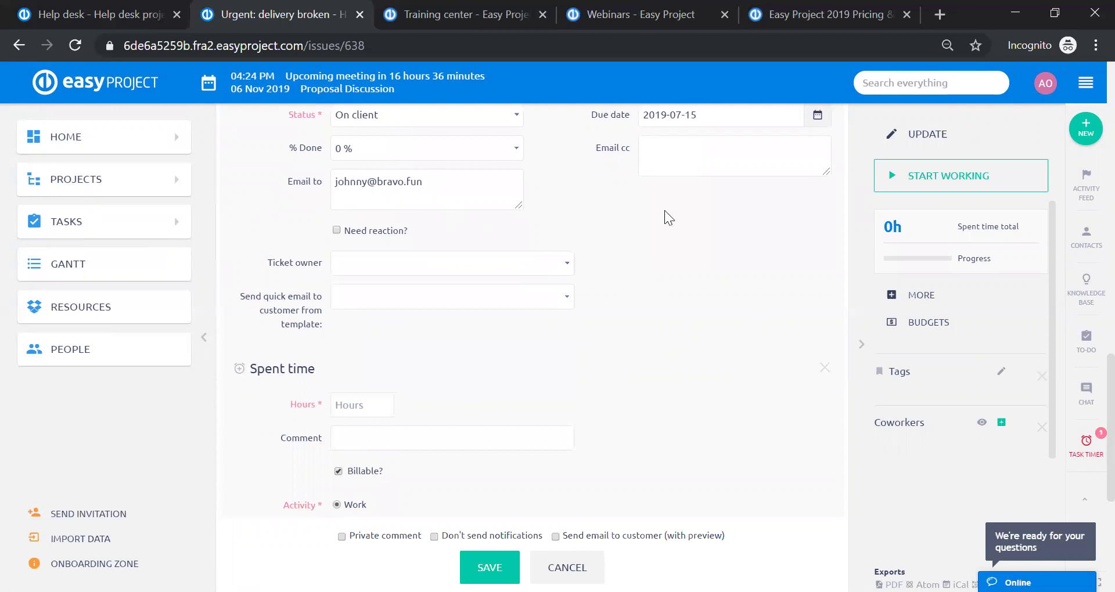
scroll(664, 209, down, 4)
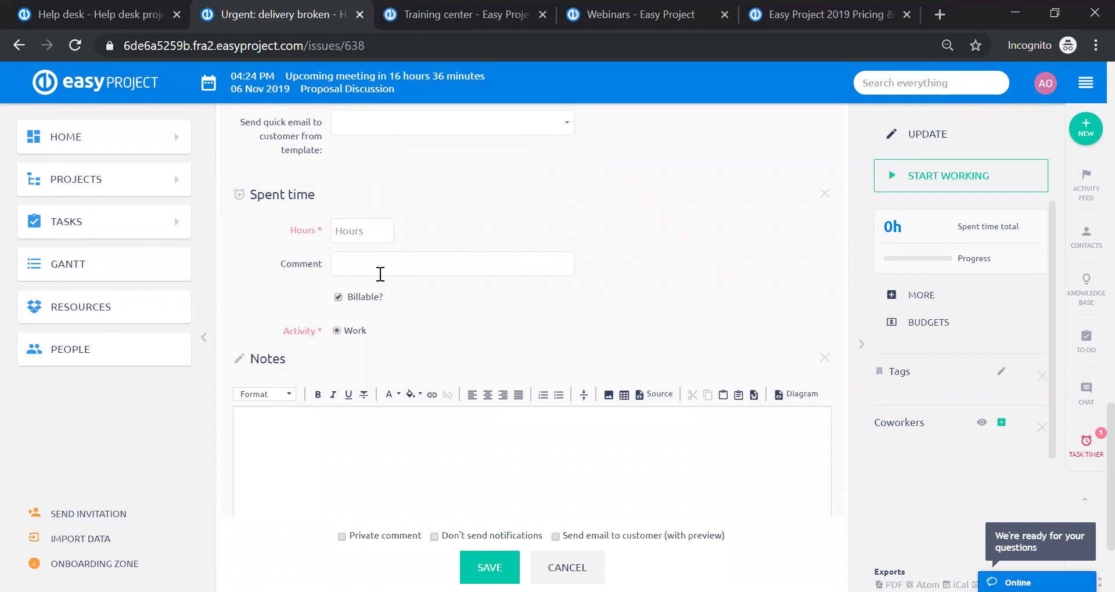
click(360, 231)
text(0,25)
Write a note greeting the customer by name: "thank you for your email. This is to inform you that we have found a solution...."
scroll(551, 264, down, 2)
click(435, 289)
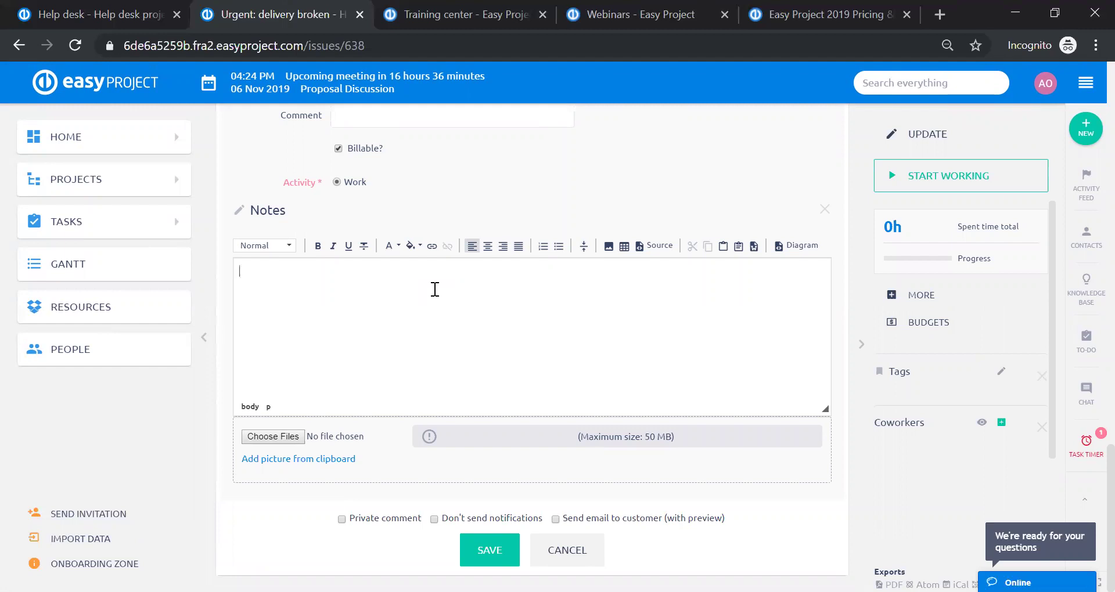
text(Hello John, thank you for)
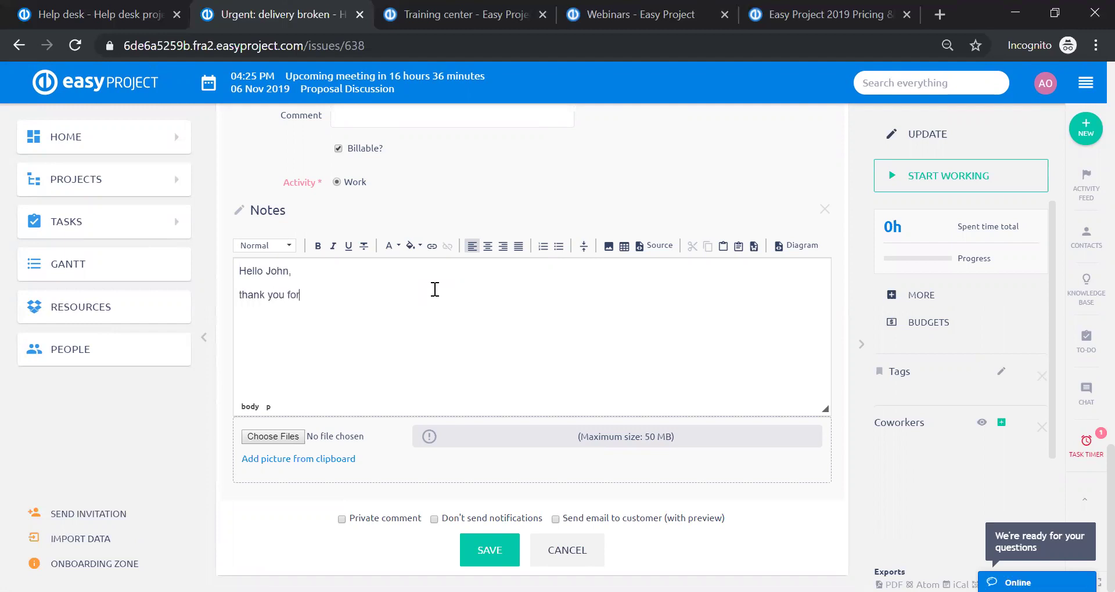
text( your email.)
key(Return)
text(This is to inform you)
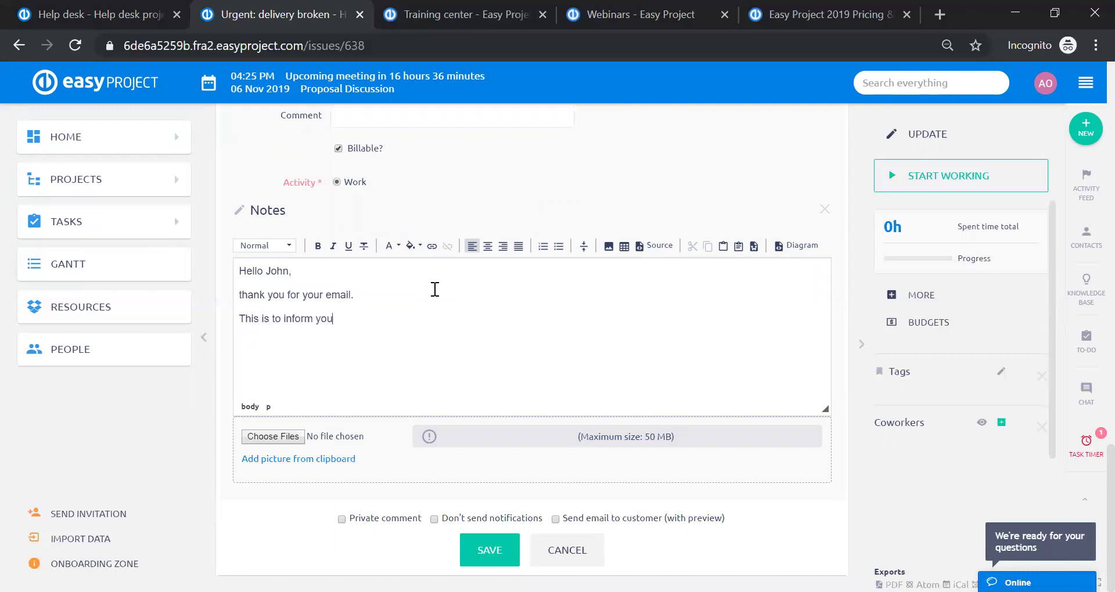
text( that we have found a solution.... )
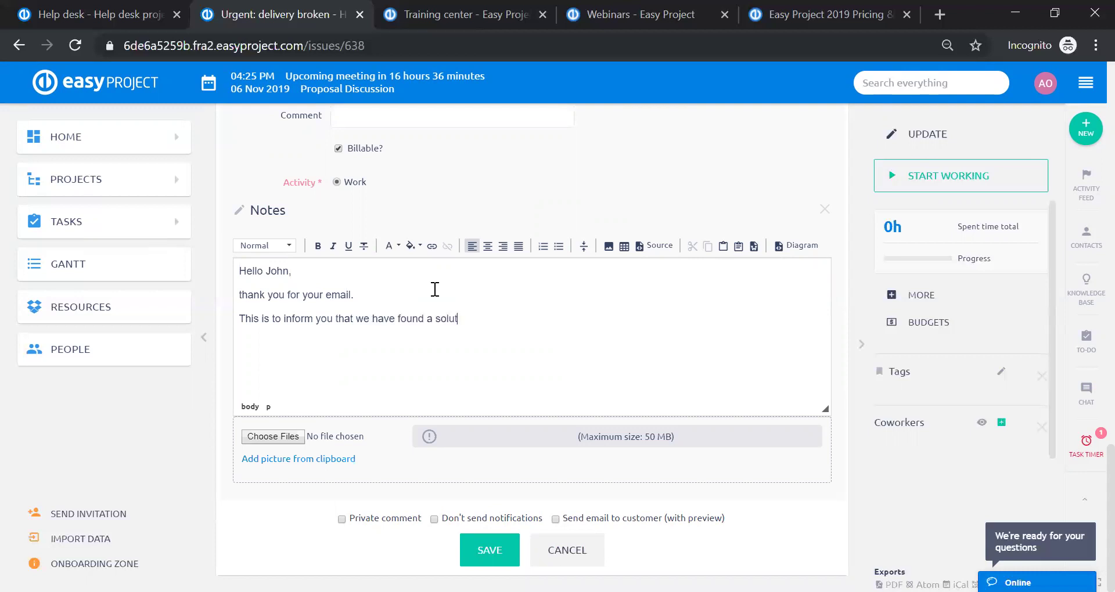
text(Bes)
key(BackSpace)
key(BackSpace)
key(BackSpace)
Enable sending the email to the customer with preview and save the ticket update
click(573, 525)
click(498, 552)
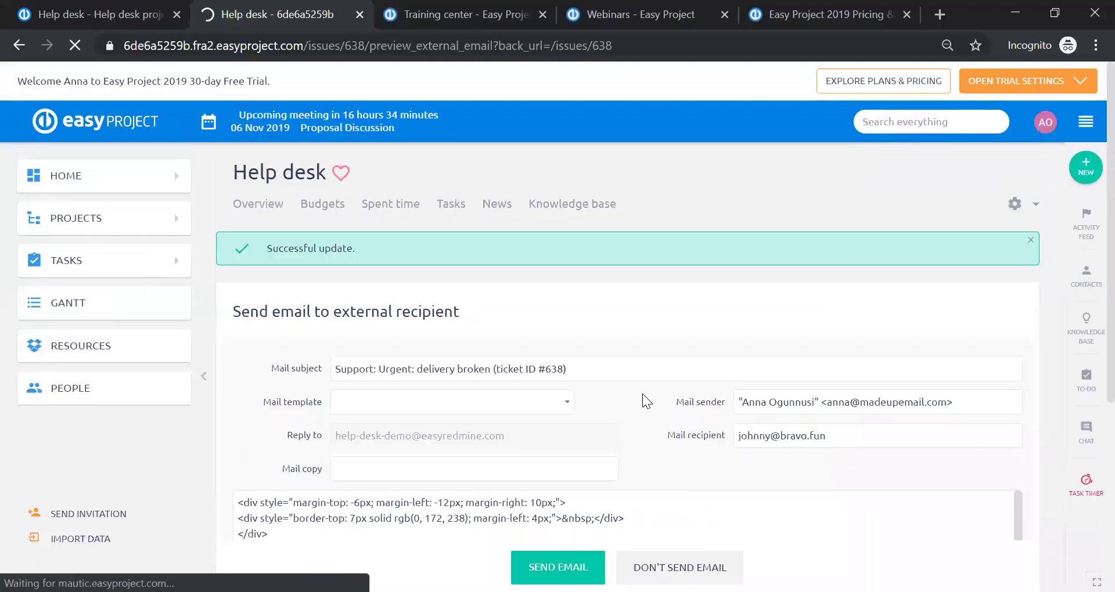
Examine the external email preview, including its mail template choice, recipient fields and message body
scroll(649, 315, down, 3)
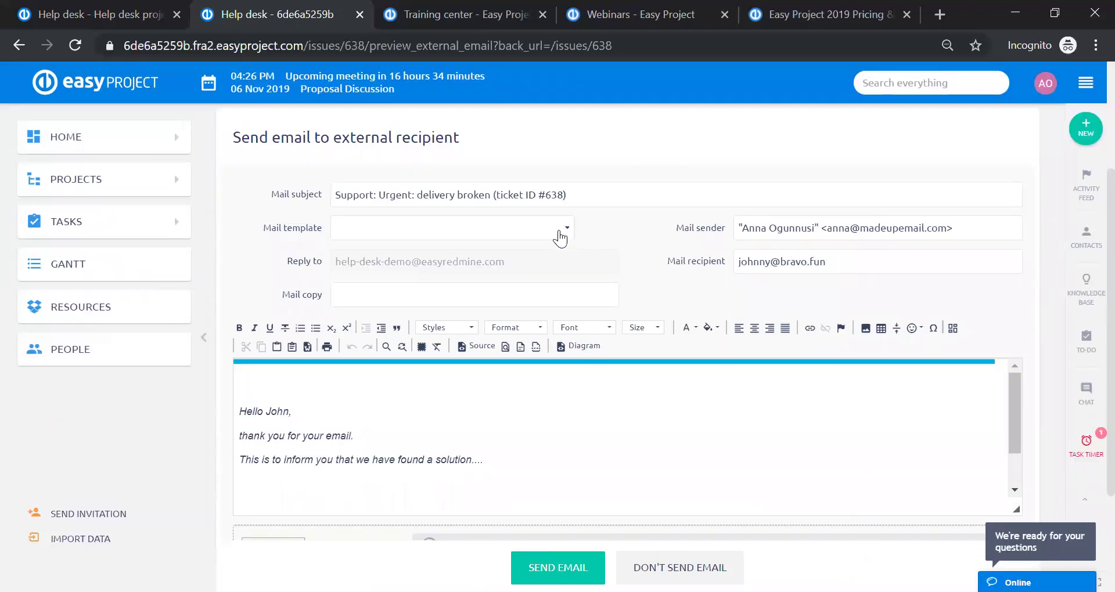
click(559, 237)
click(566, 232)
scroll(766, 395, down, 2)
scroll(766, 396, up, 2)
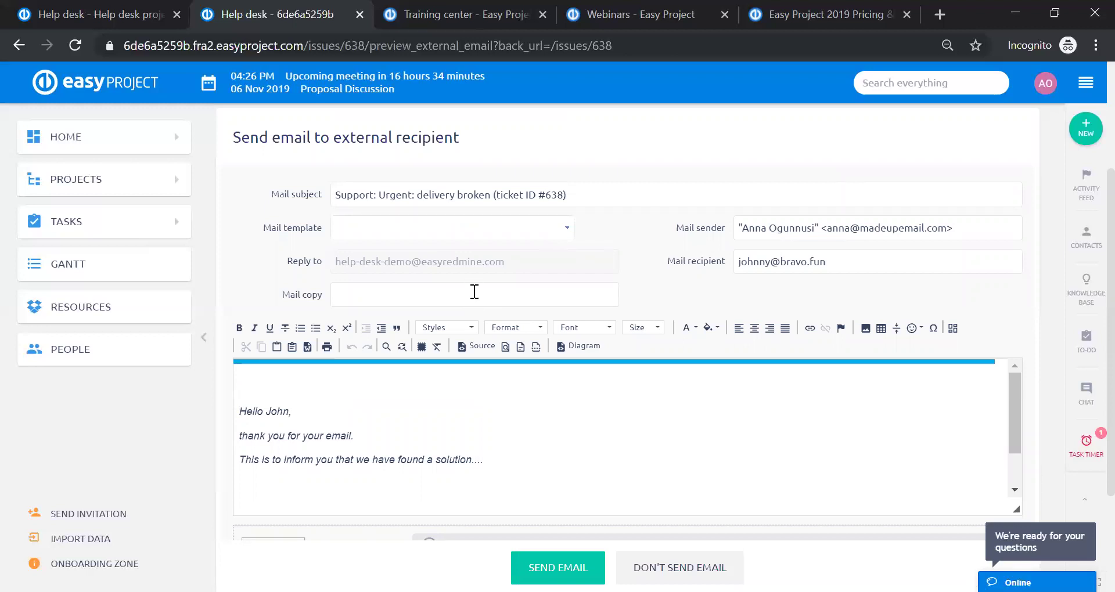
scroll(517, 385, down, 2)
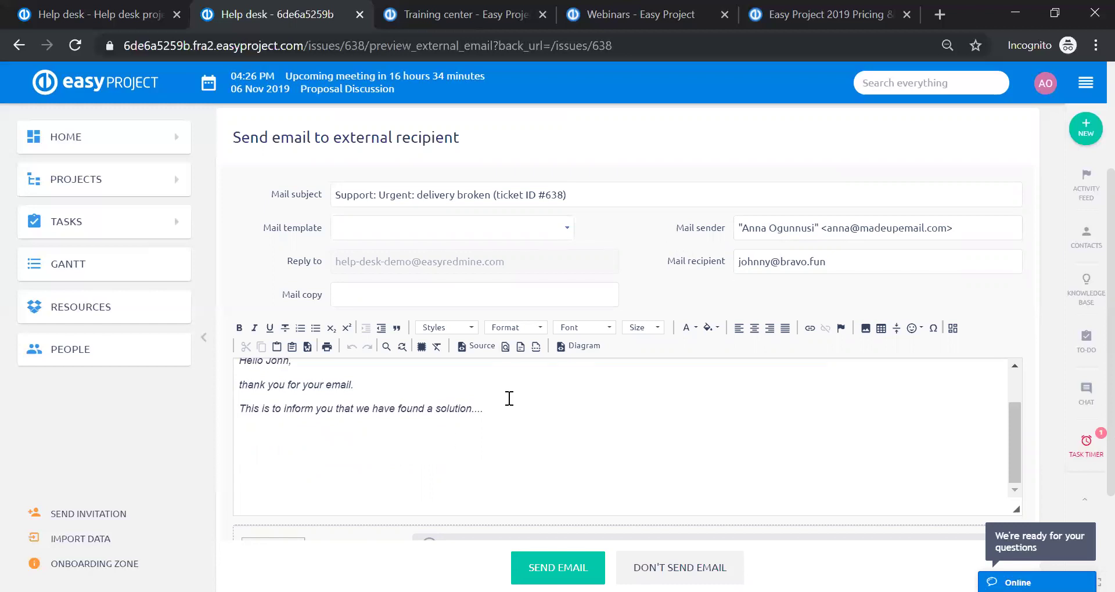
click(383, 450)
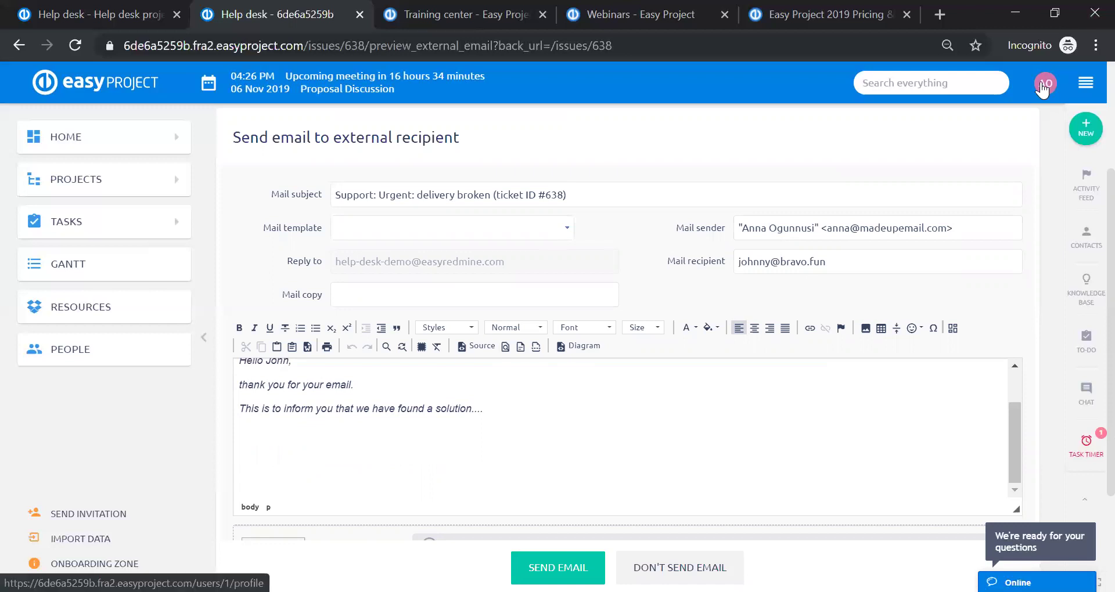
In the Help desk settings browser tab, open the current user's profile for editing and view the mail signature field
click(116, 12)
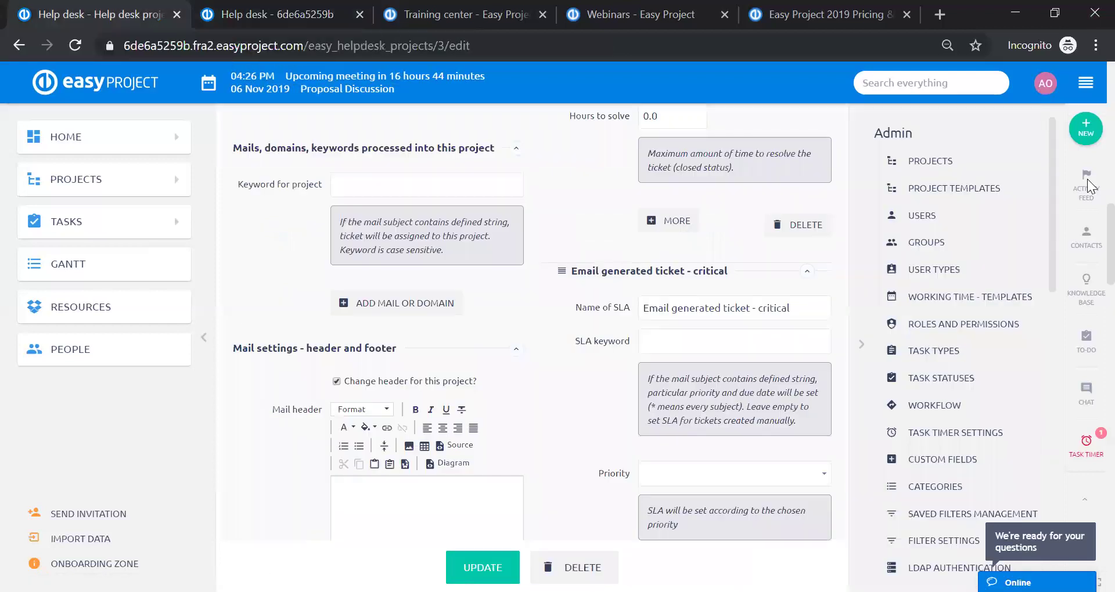
right_click(1049, 86)
click(1050, 86)
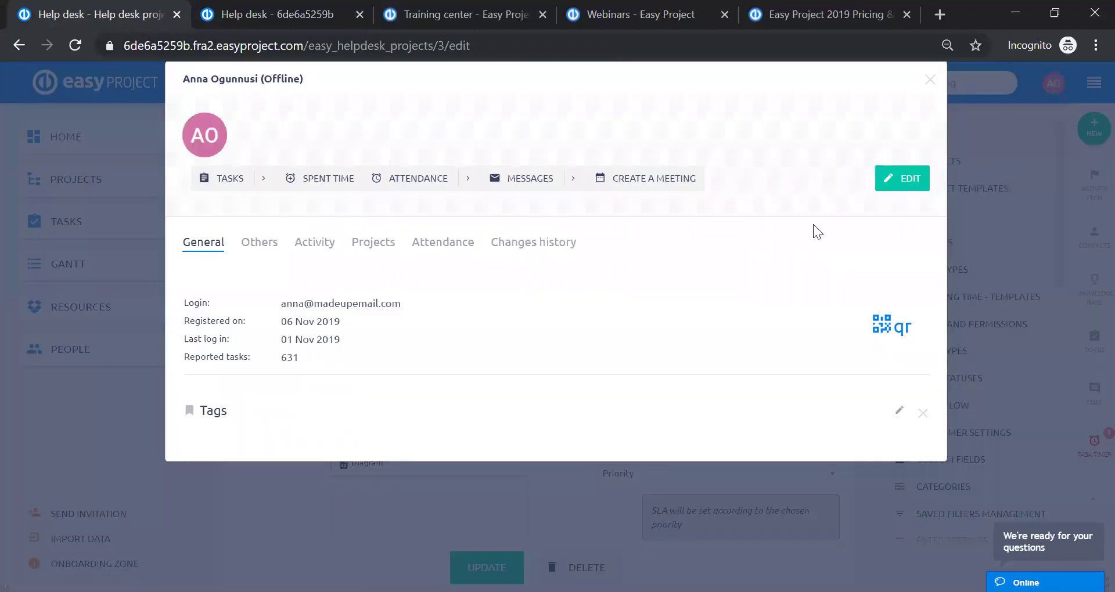
click(885, 191)
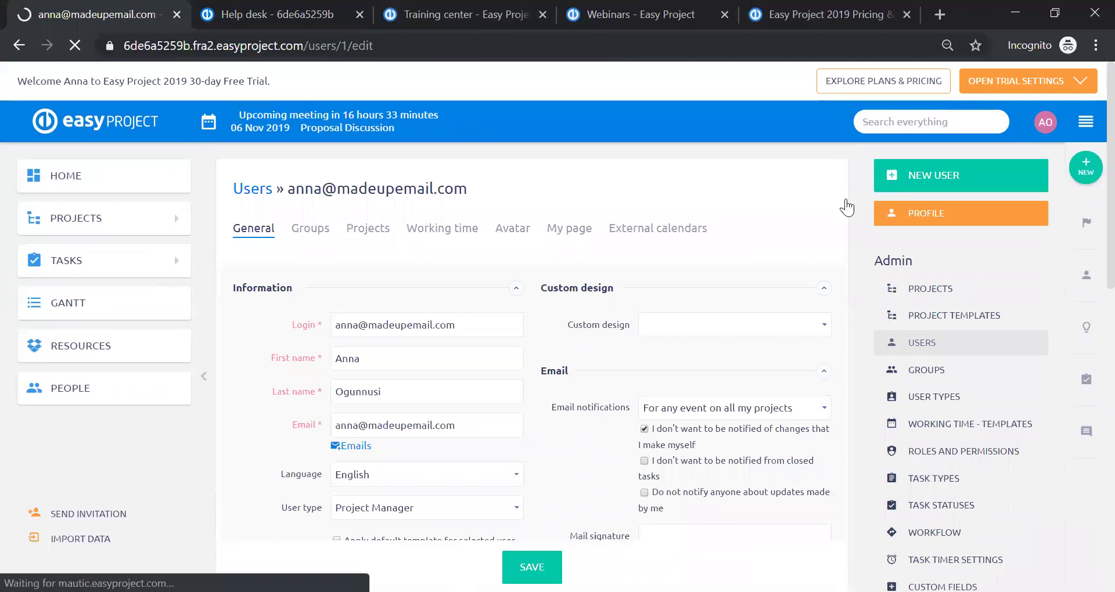
scroll(818, 211, down, 3)
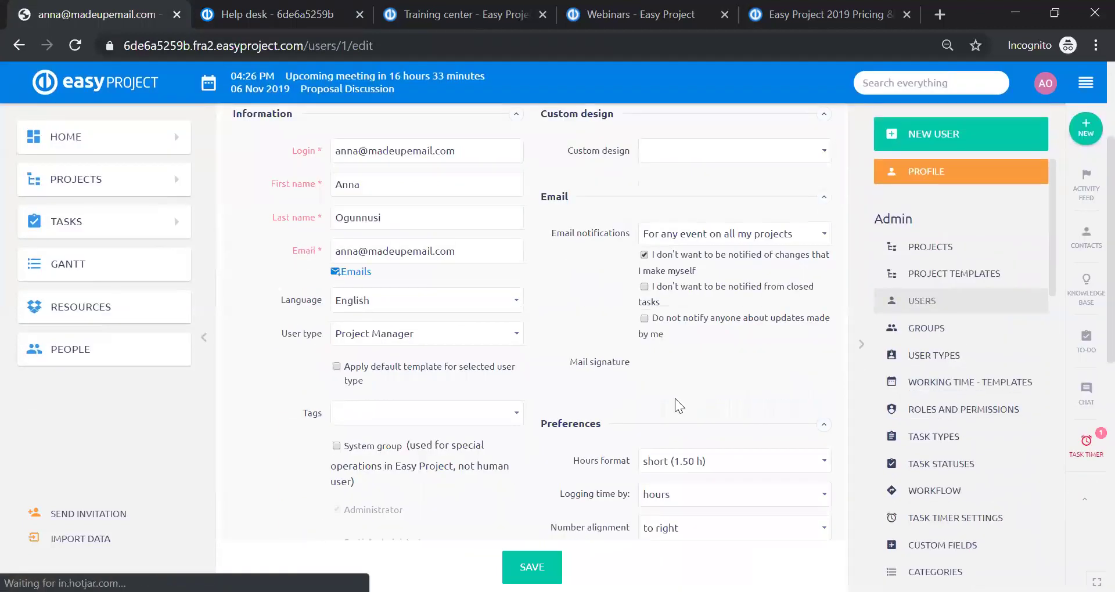
click(675, 448)
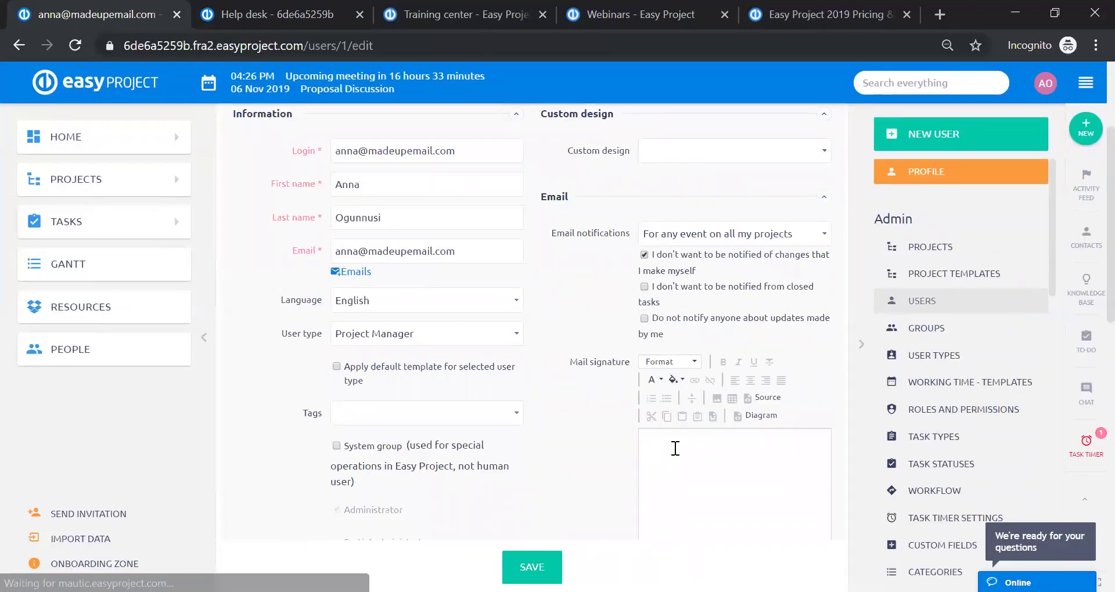
scroll(680, 441, down, 3)
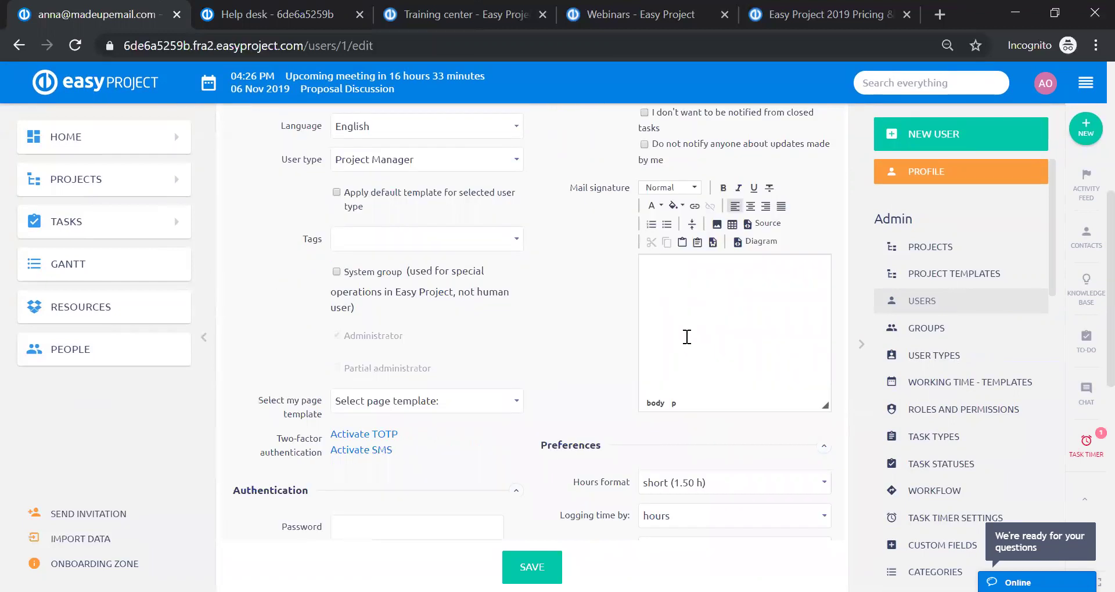
Return to the email preview, check the message body and attachments, and send the email to the customer
click(246, 12)
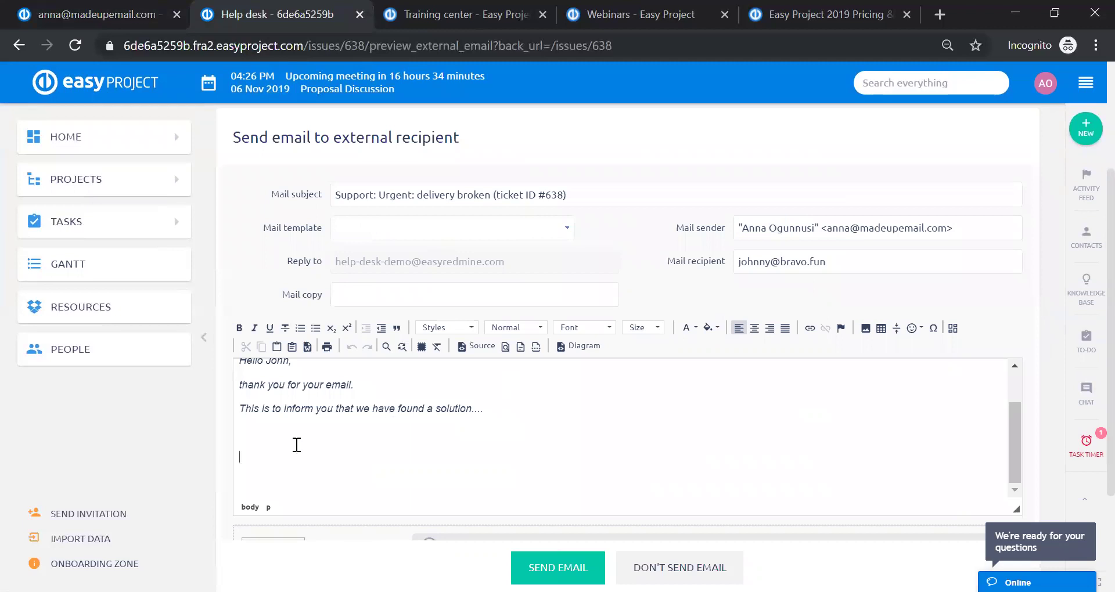
click(72, 4)
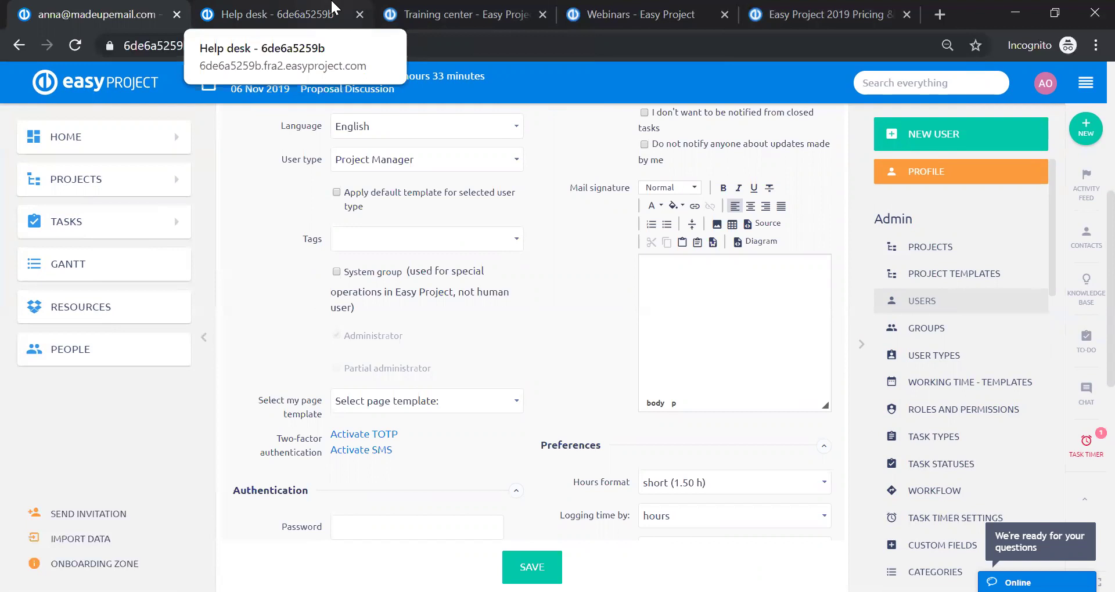
click(274, 1)
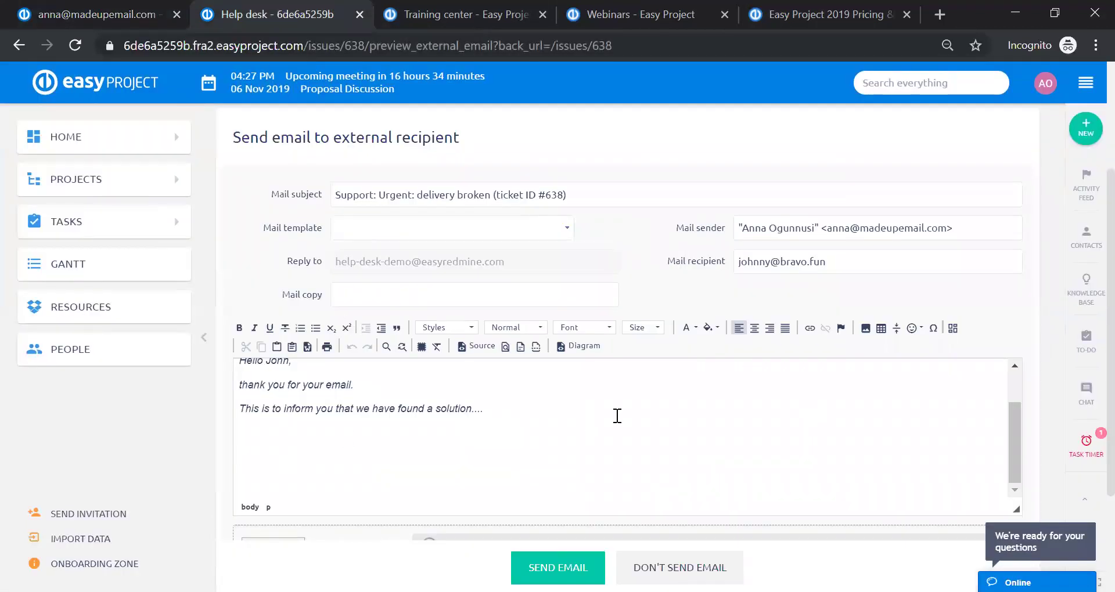
scroll(606, 415, down, 3)
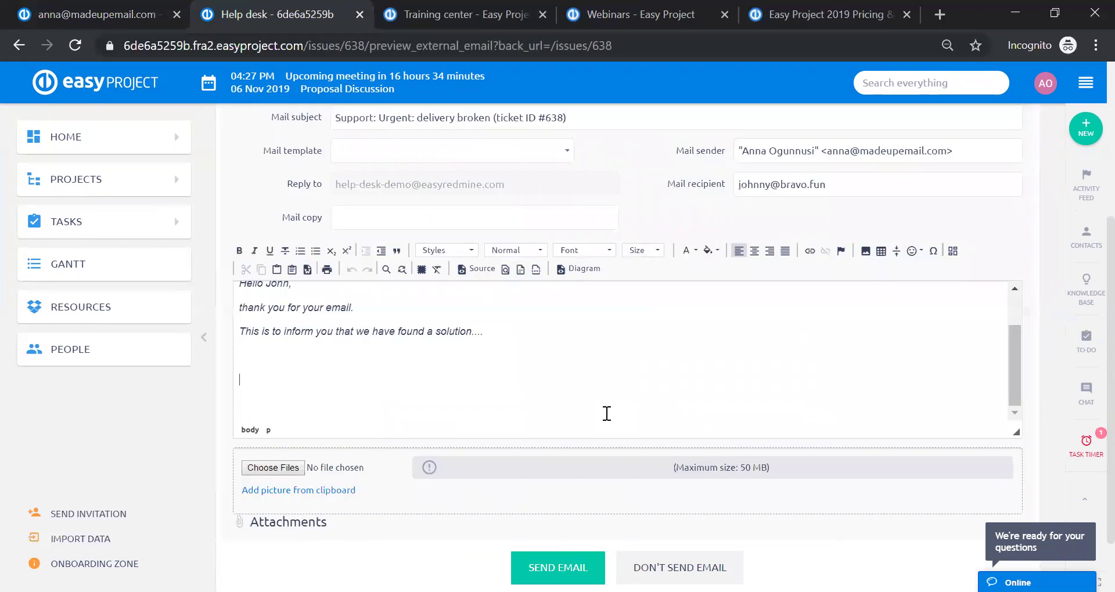
click(418, 229)
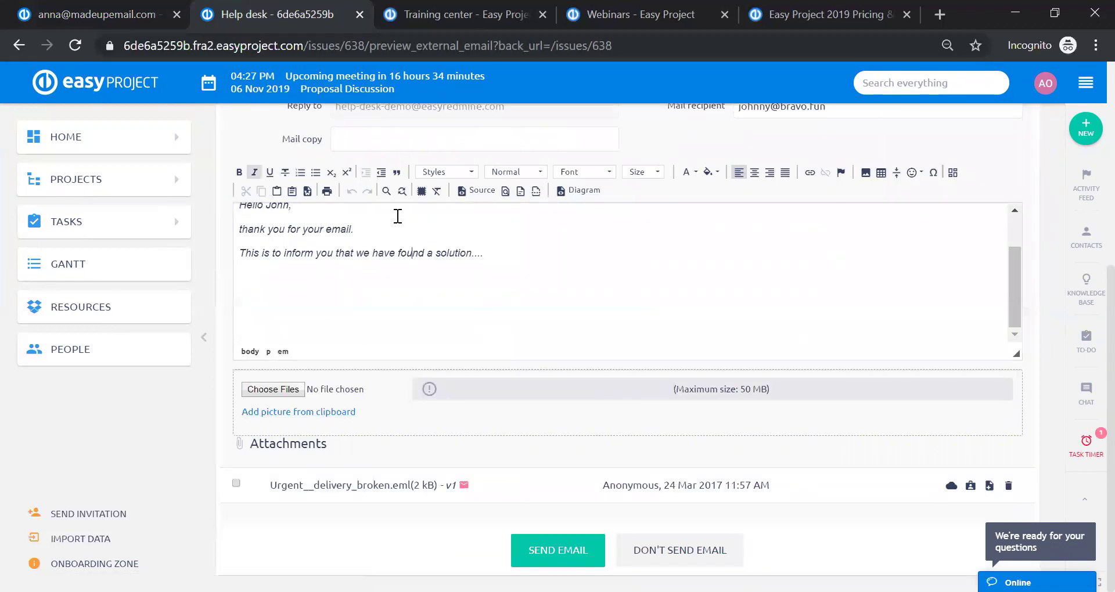
scroll(324, 271, up, 1)
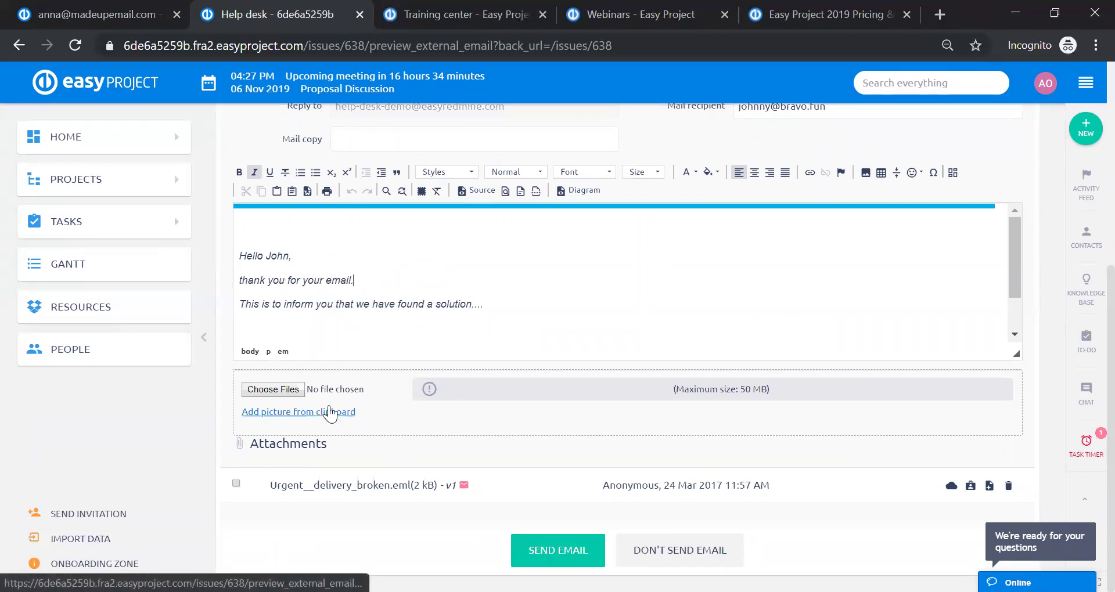
scroll(431, 275, down, 1)
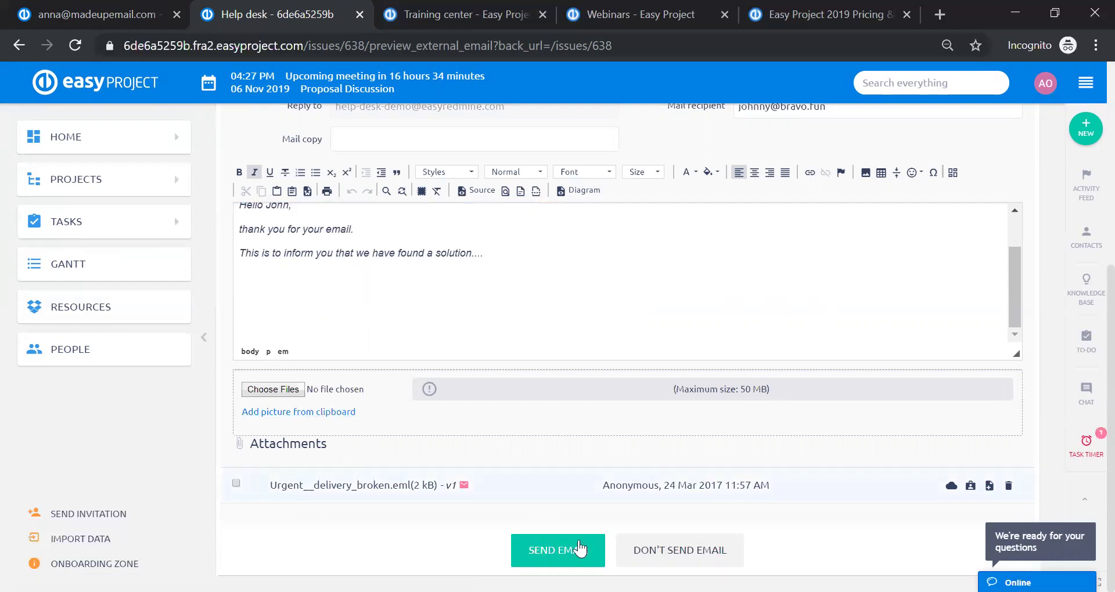
click(538, 549)
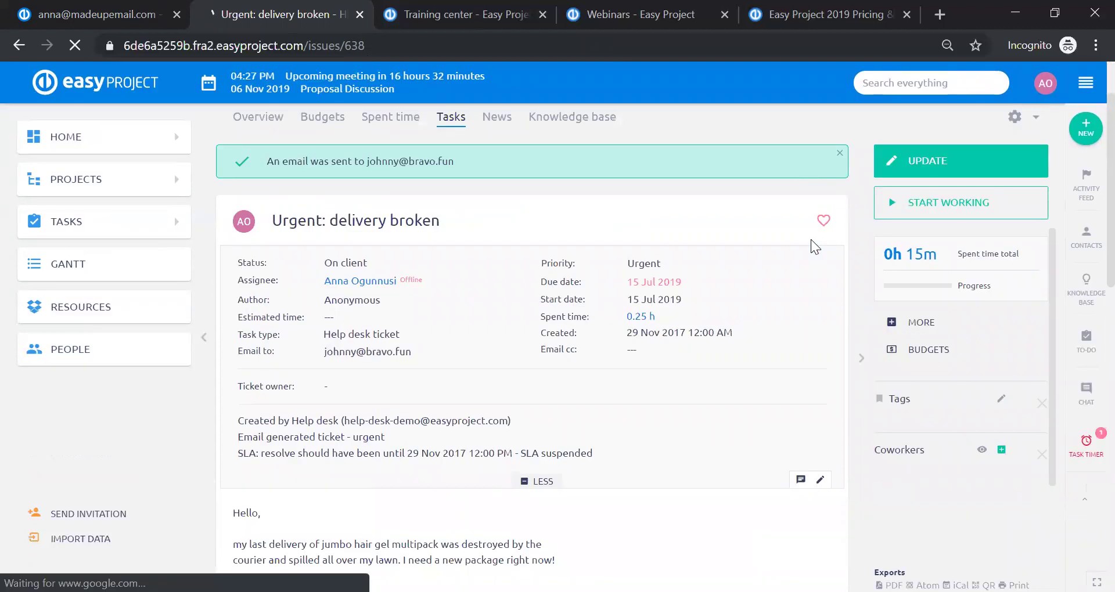
Examine the ticket's updated attributes, SLA information and emails, and highlight the customer's original message
mouse_move(376, 265)
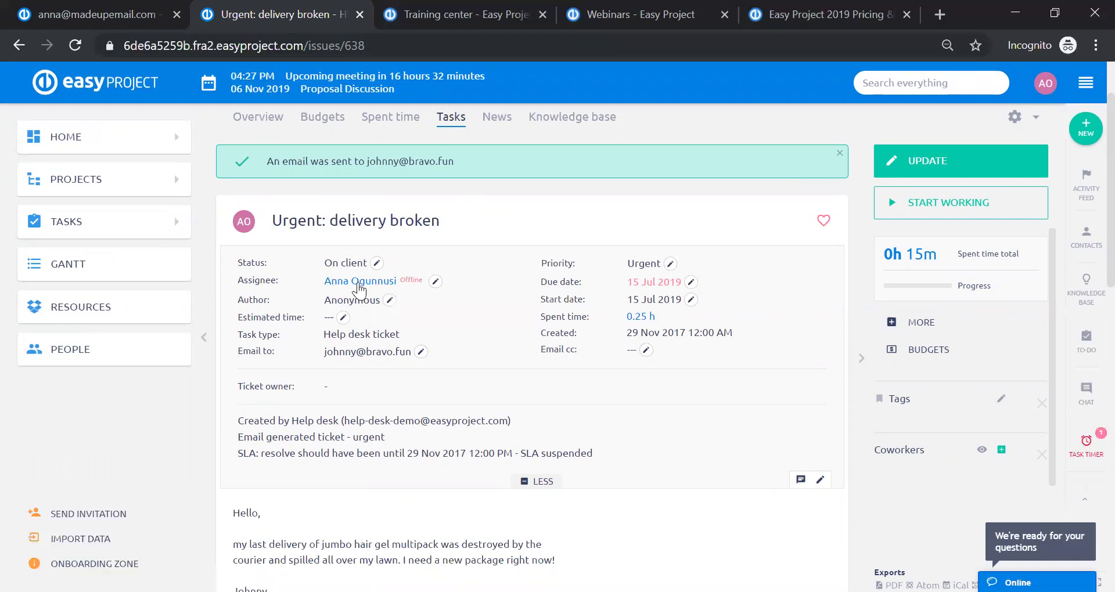
scroll(468, 262, down, 2)
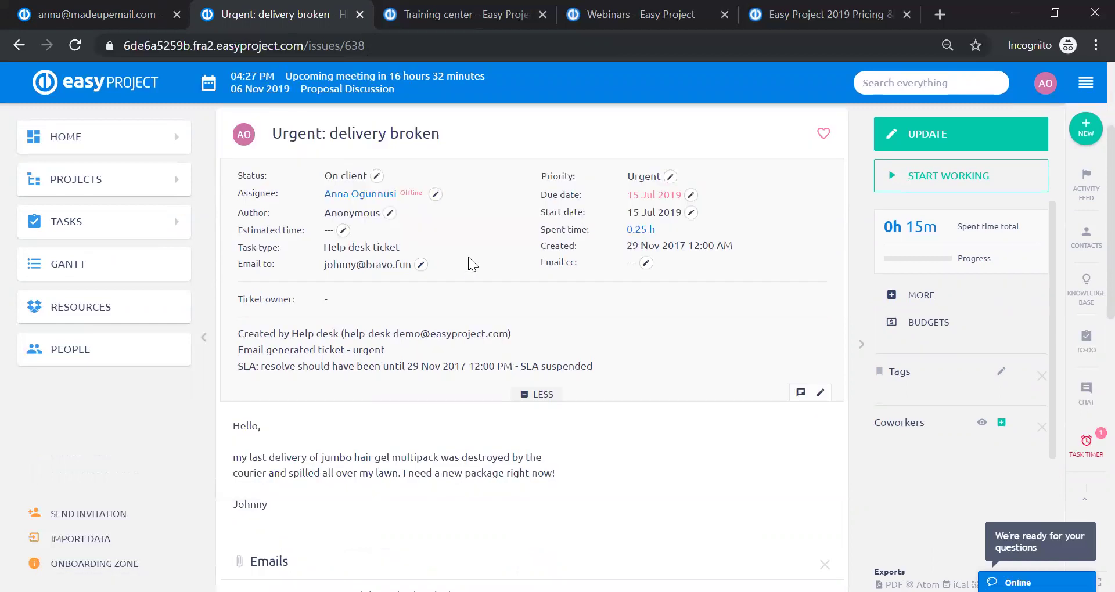
scroll(470, 258, down, 2)
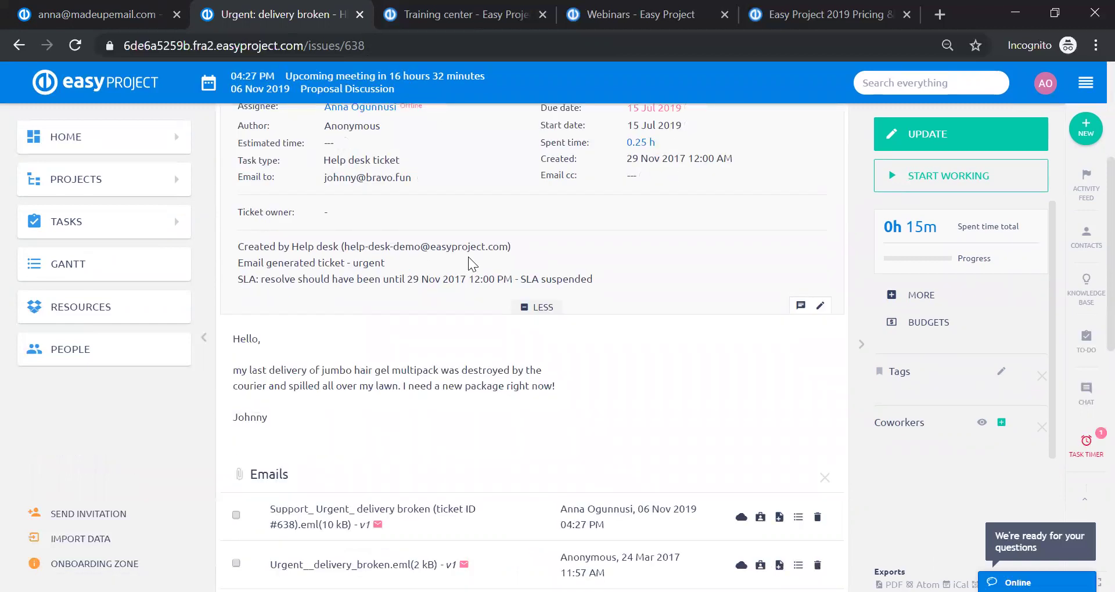
scroll(469, 258, down, 2)
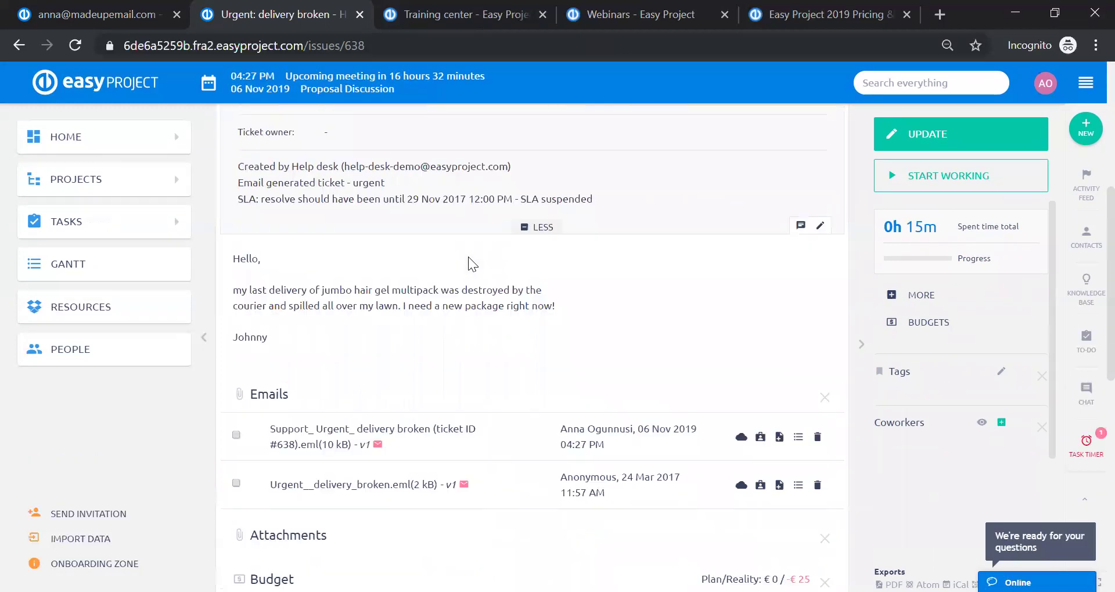
drag(234, 251, 278, 331)
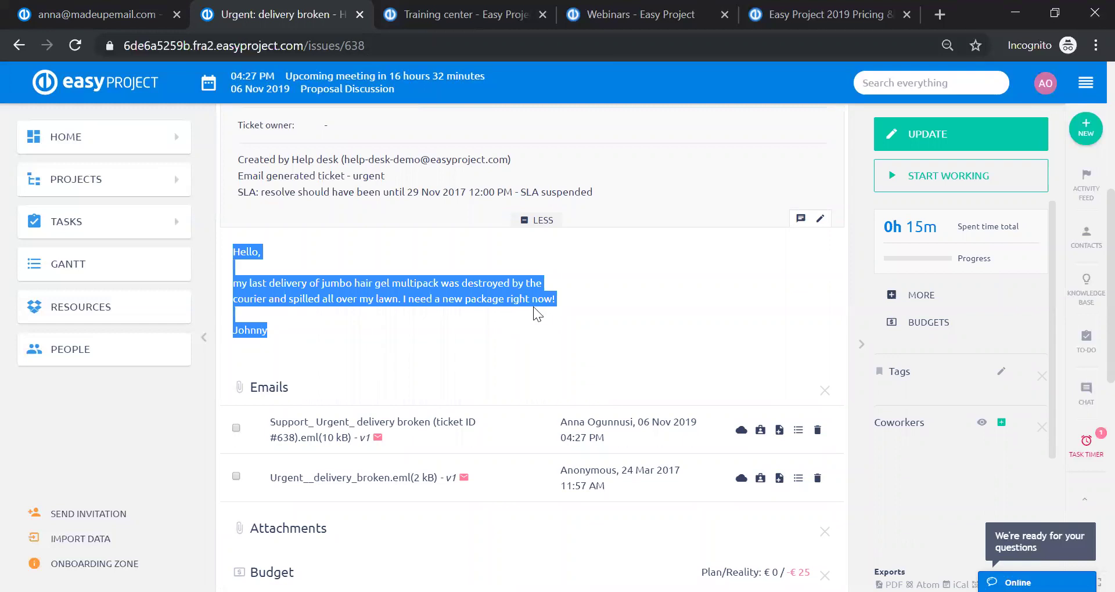
Collapse the ticket's Budget section and highlight the reply and the private email notice in the comments
scroll(560, 293, down, 8)
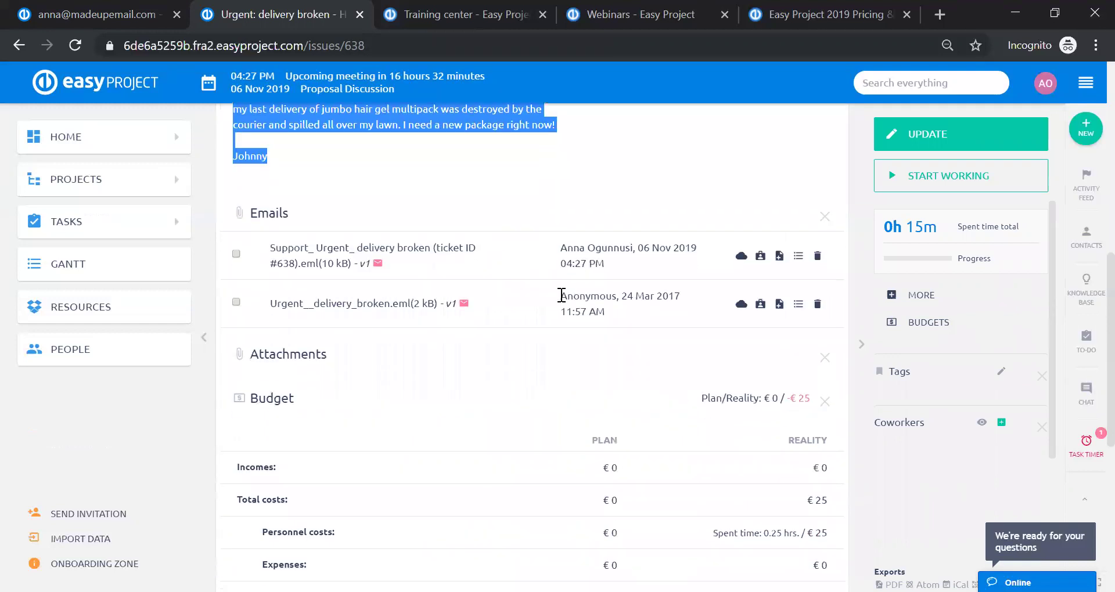
scroll(560, 294, up, 5)
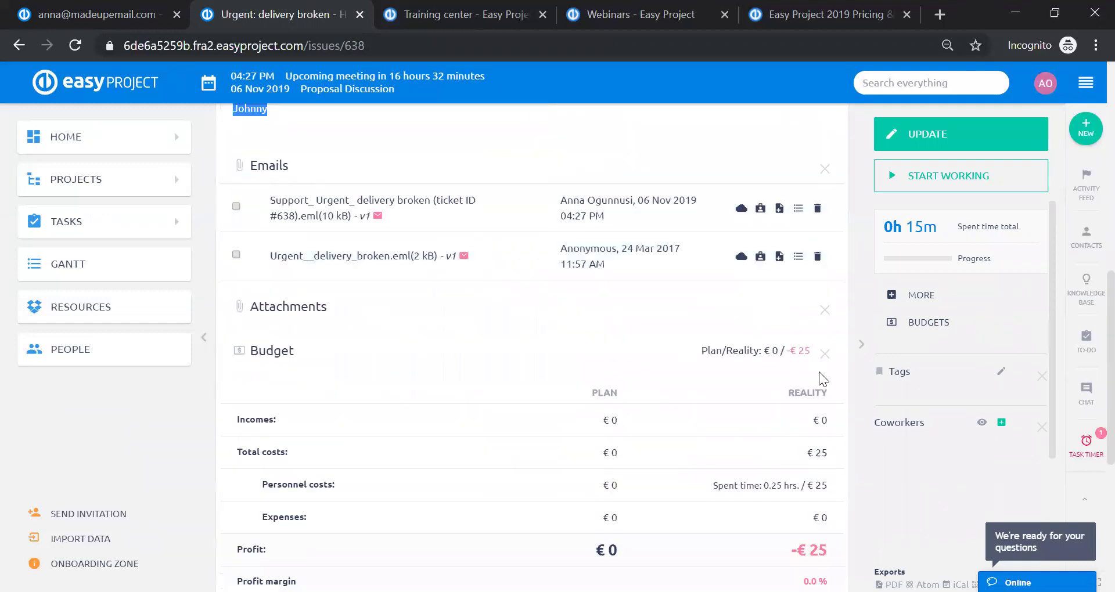
click(822, 370)
scroll(549, 340, down, 2)
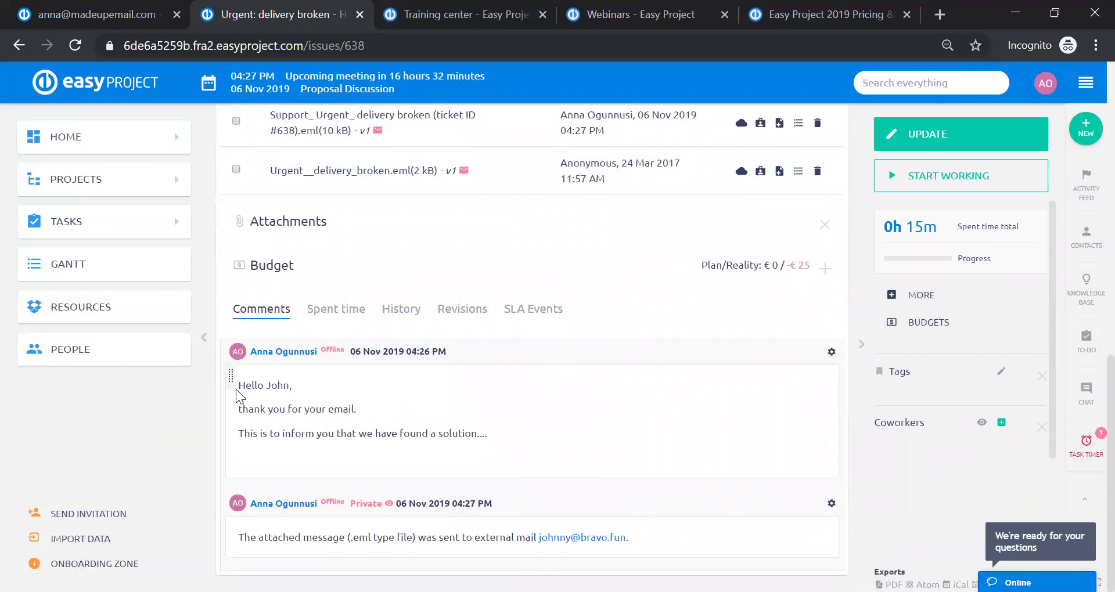
drag(238, 385, 356, 433)
drag(491, 434, 491, 434)
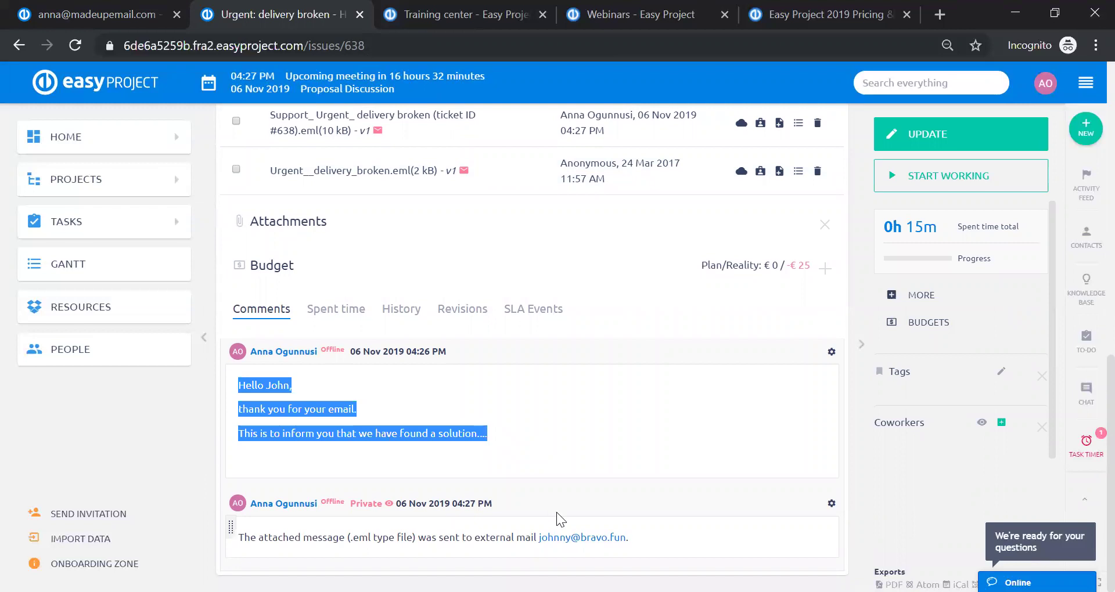
drag(244, 538, 664, 542)
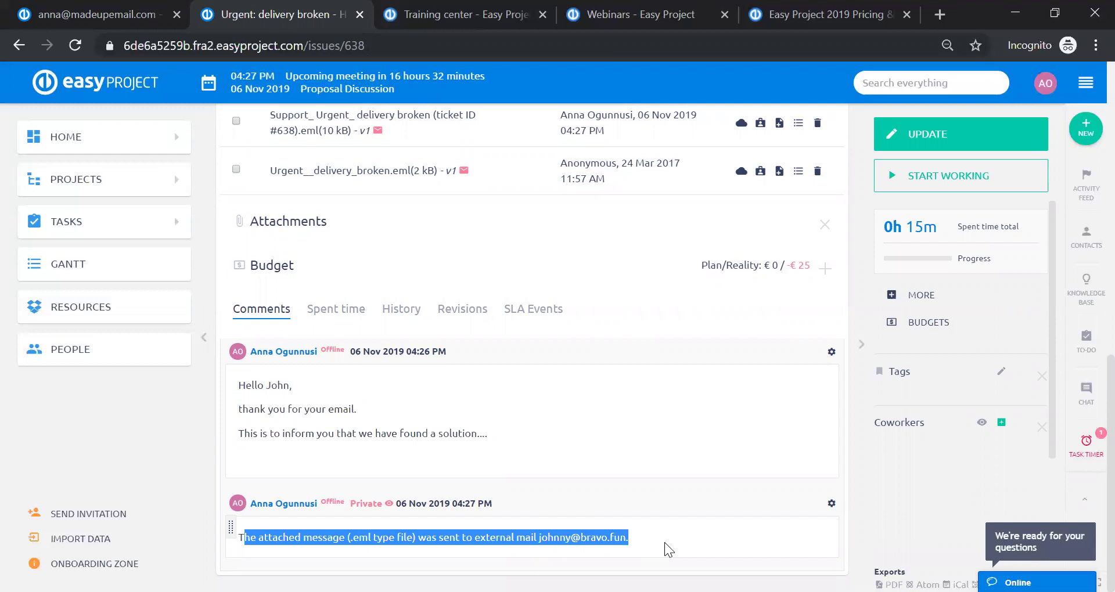
Go to the Help desk dashboard and open the ticket "Serious: Can not upload a file" from the current user's assigned tickets
scroll(423, 209, up, 15)
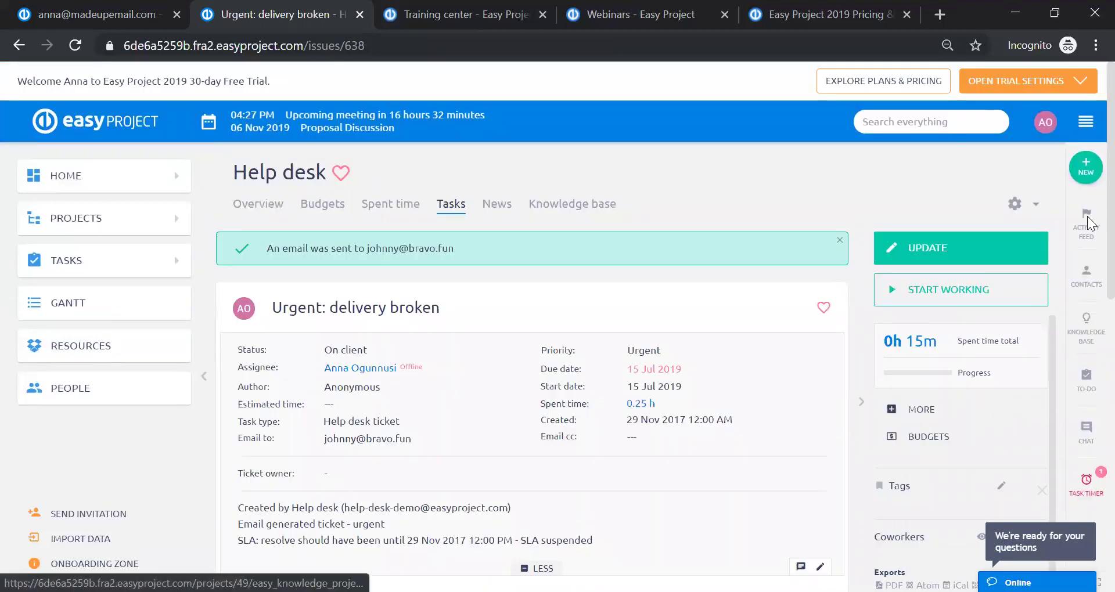
click(1085, 122)
scroll(973, 432, down, 2)
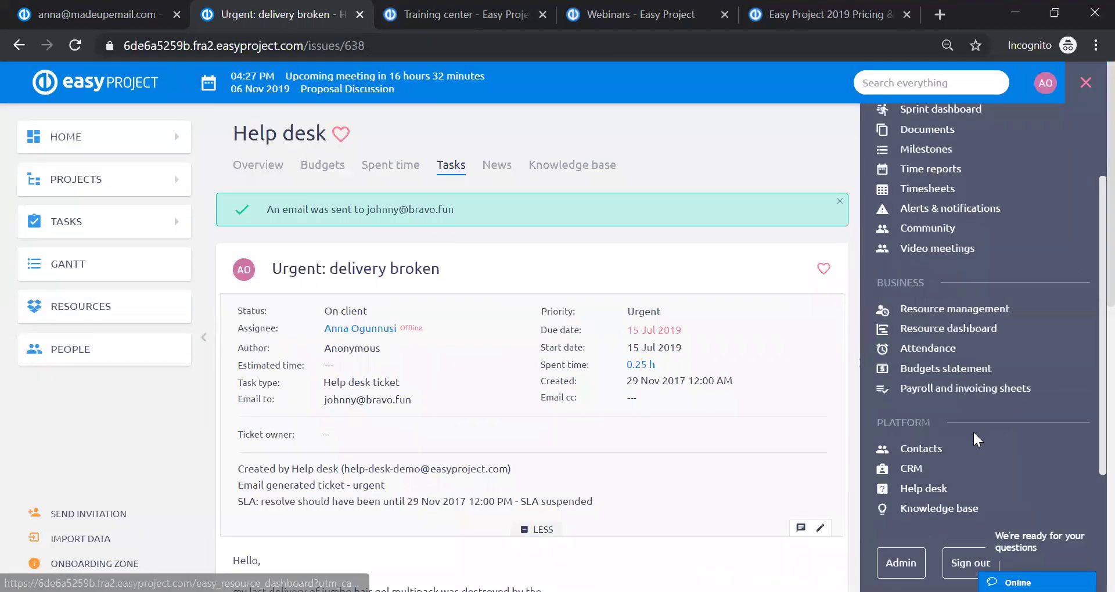
scroll(964, 418, down, 2)
click(923, 403)
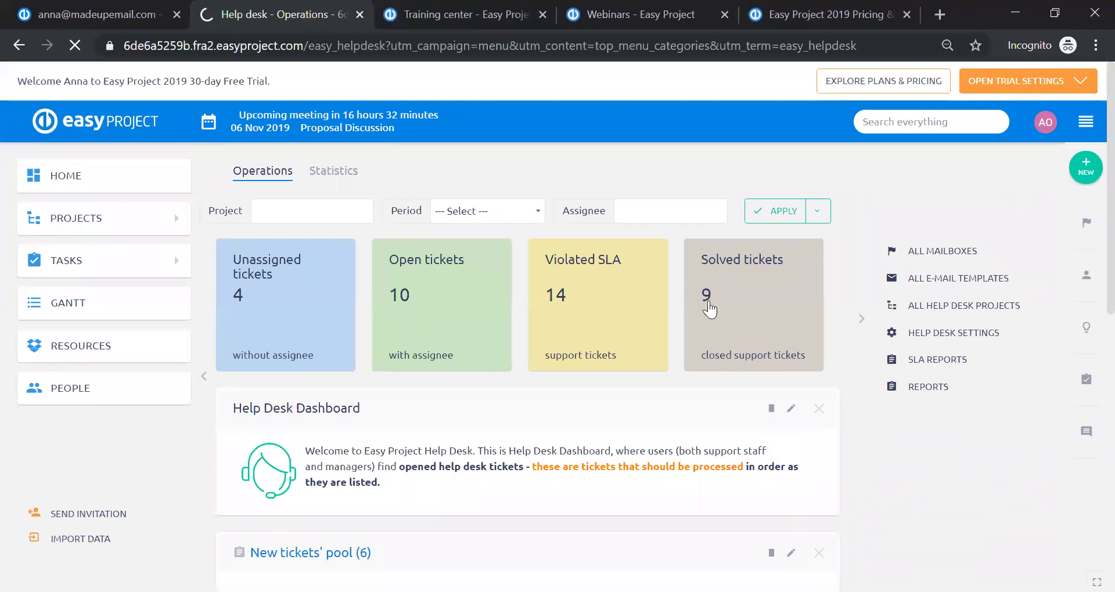
scroll(657, 153, down, 3)
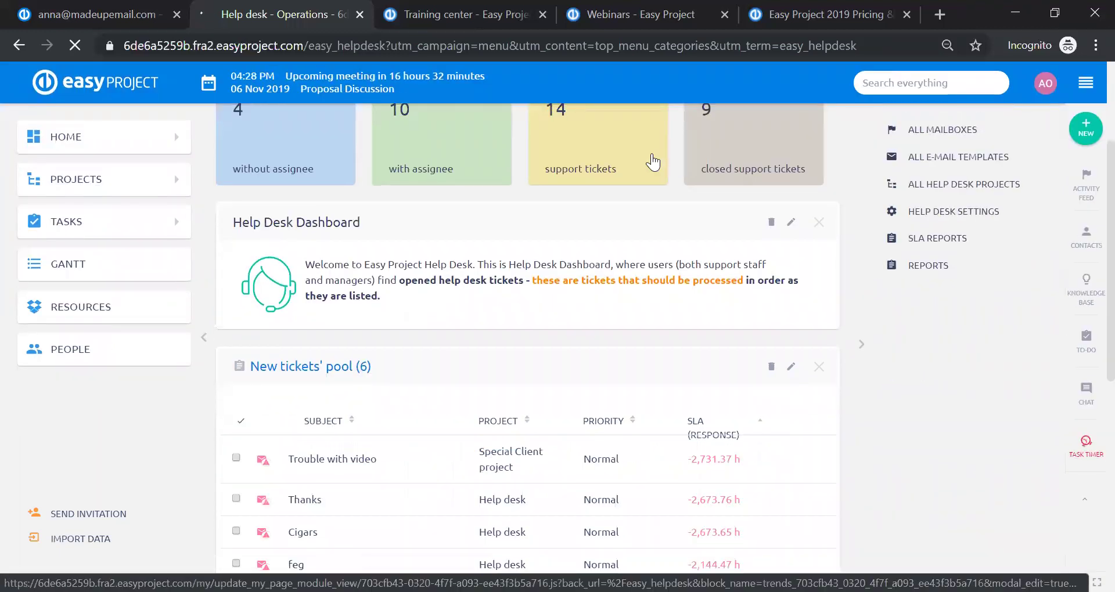
scroll(652, 160, down, 8)
click(236, 361)
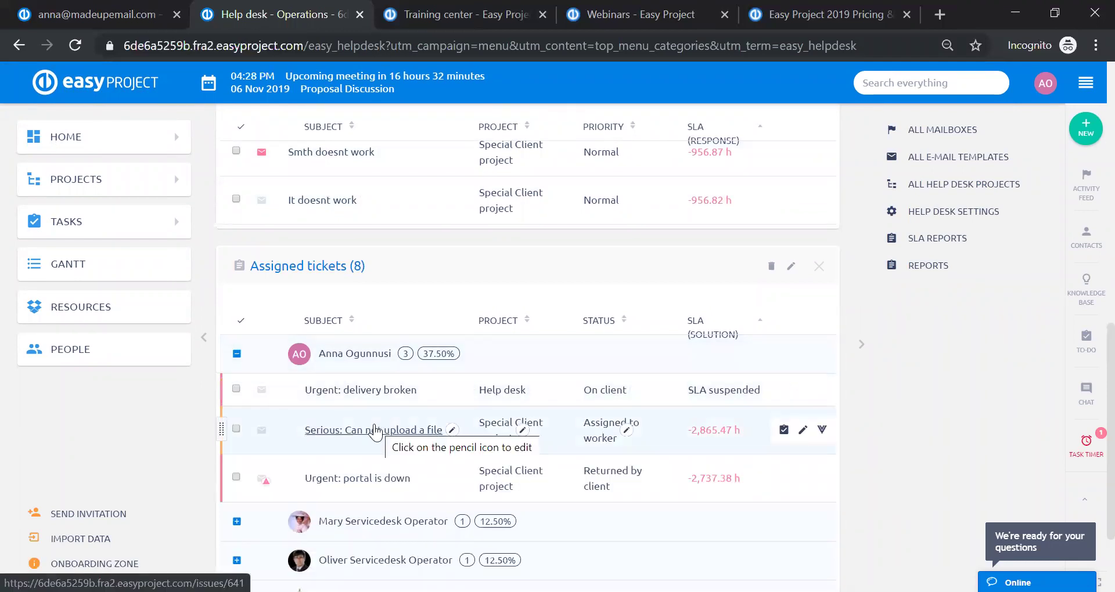
click(374, 430)
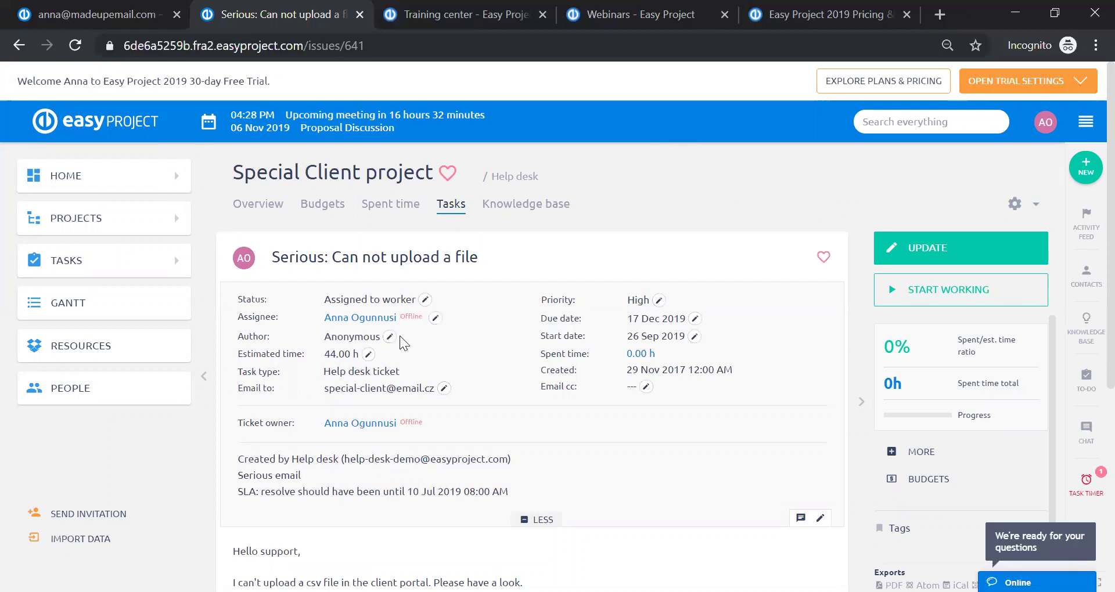
Examine the upload ticket's attributes and SLA information, and highlight the customer's message in its description
scroll(482, 342, down, 5)
scroll(489, 341, up, 5)
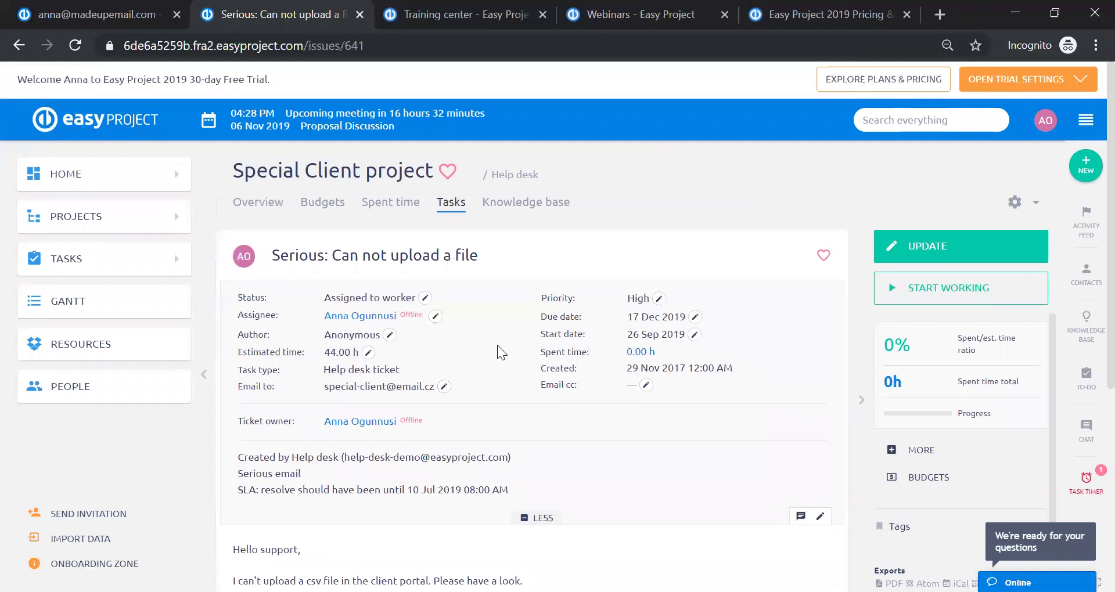
scroll(500, 352, down, 5)
scroll(497, 345, up, 4)
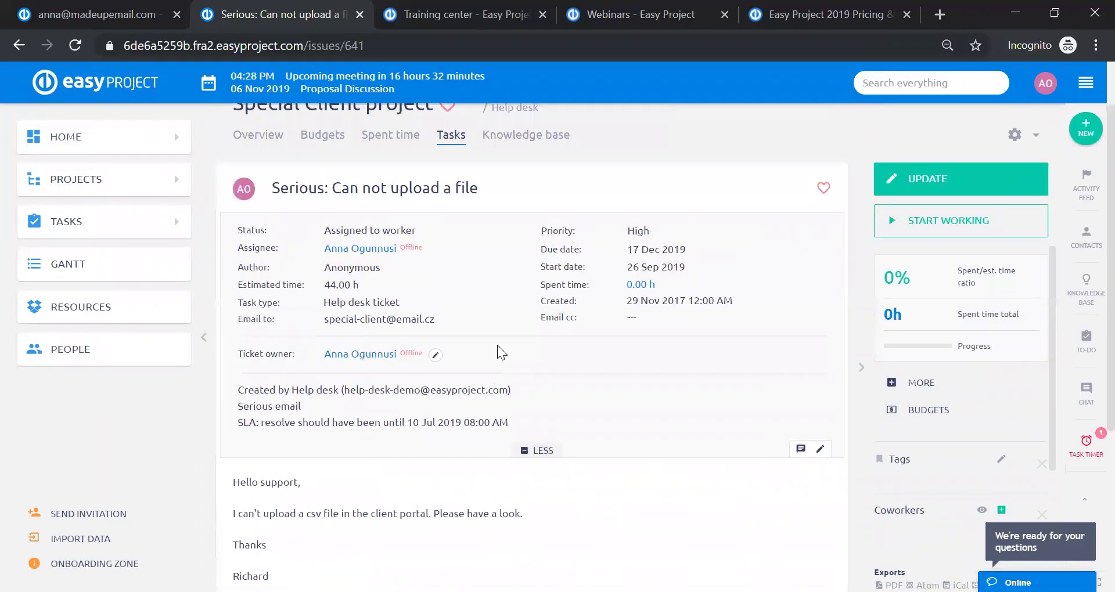
scroll(498, 346, down, 3)
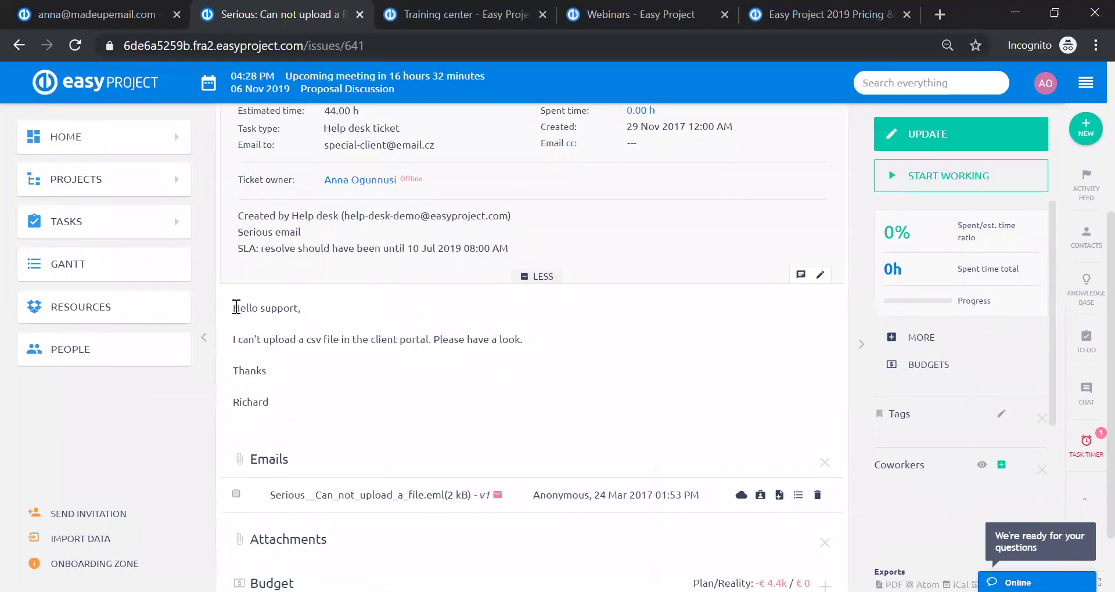
drag(233, 307, 269, 404)
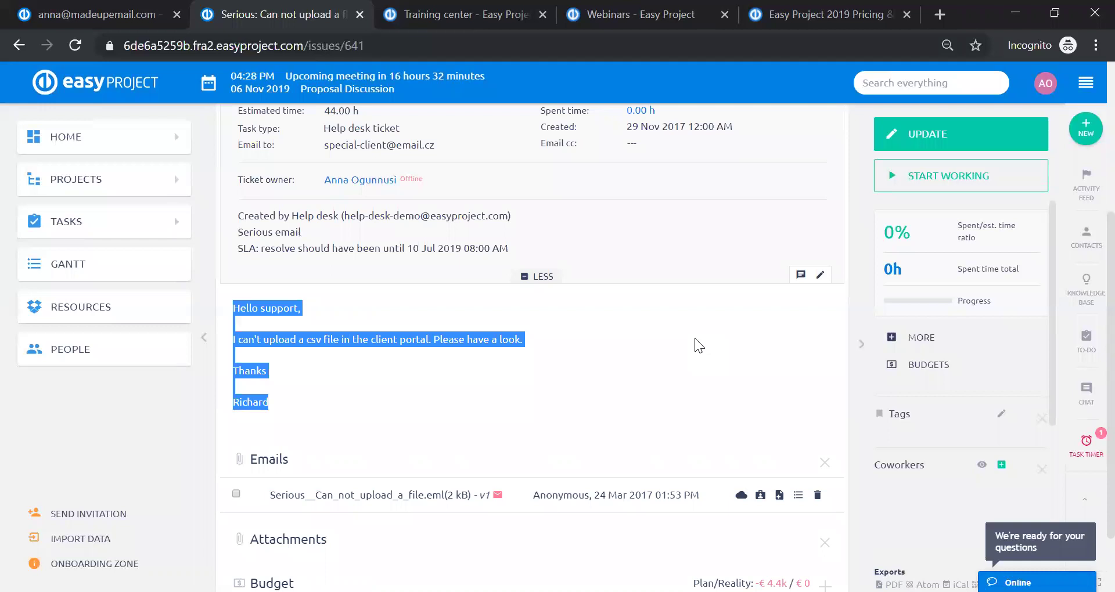
Open the ticket for updating, assign it to the first listed consultant user and set the status to In progress
click(977, 144)
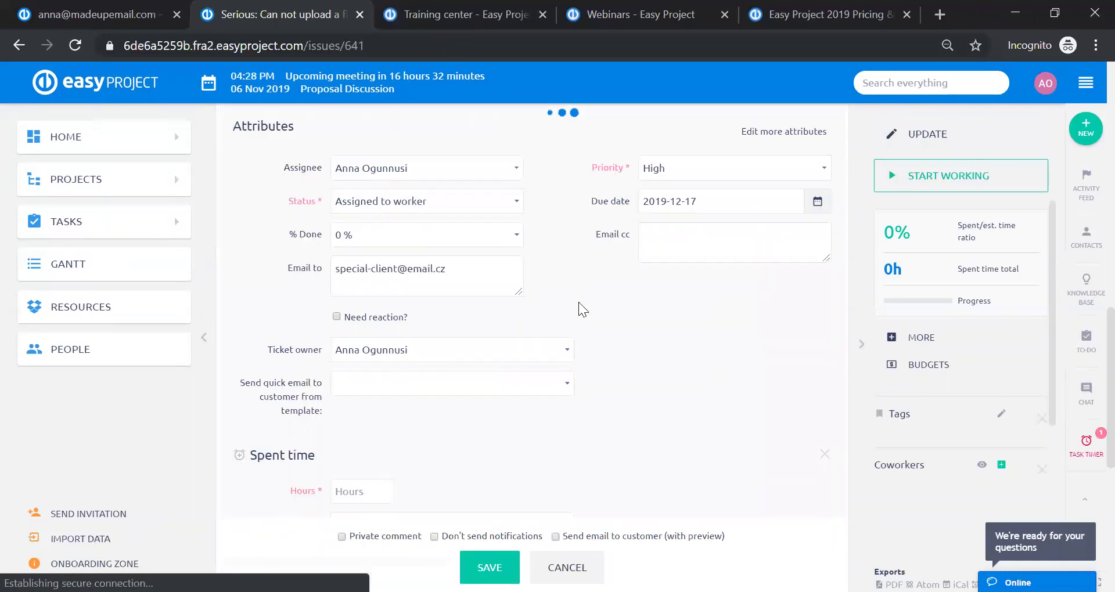
click(513, 169)
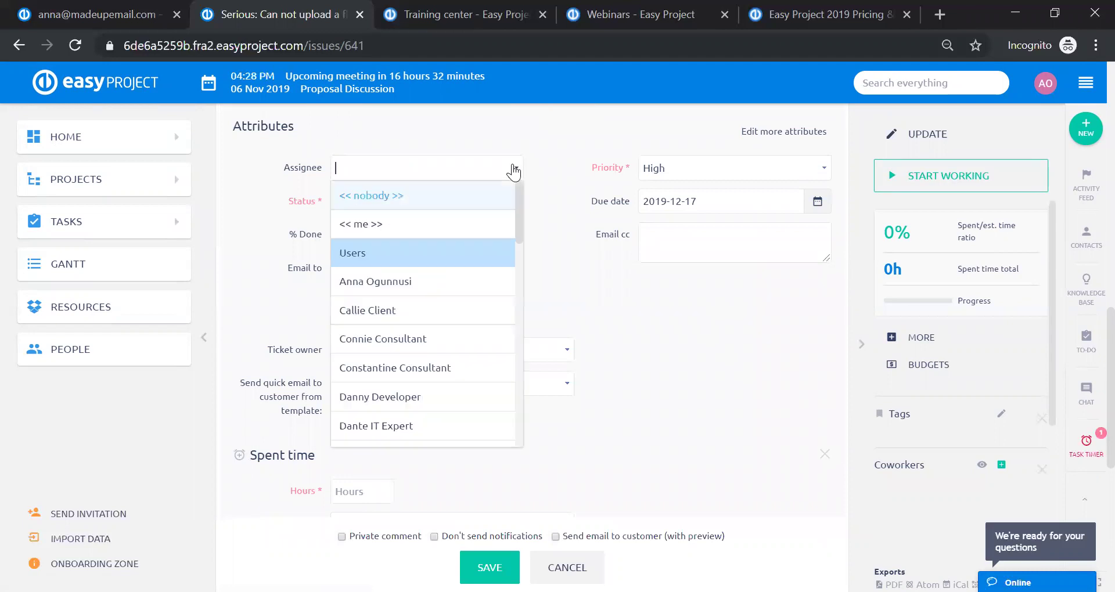
click(419, 346)
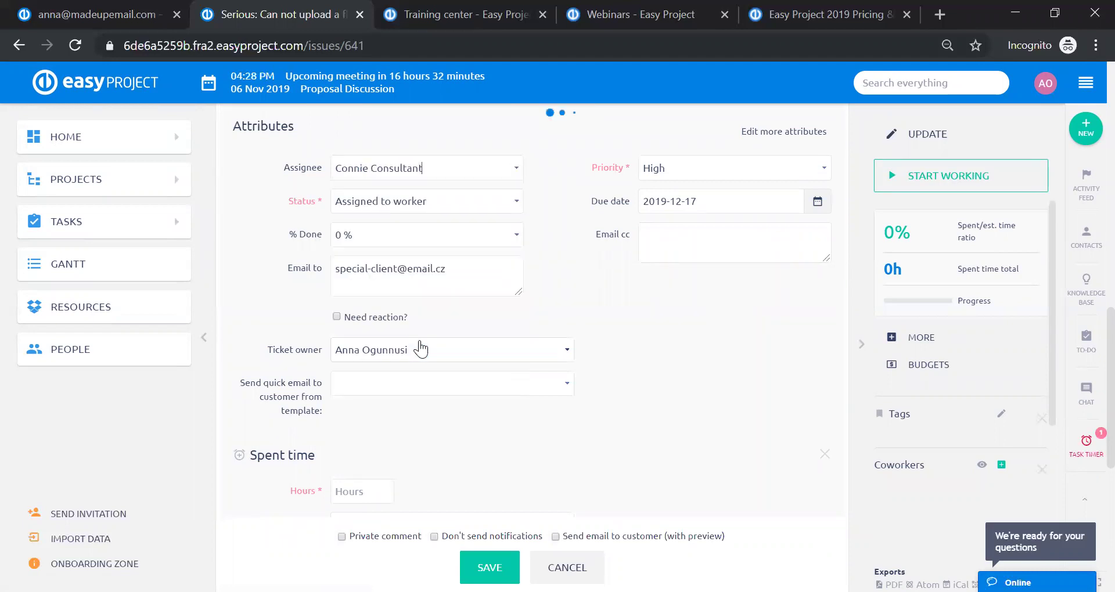
click(515, 203)
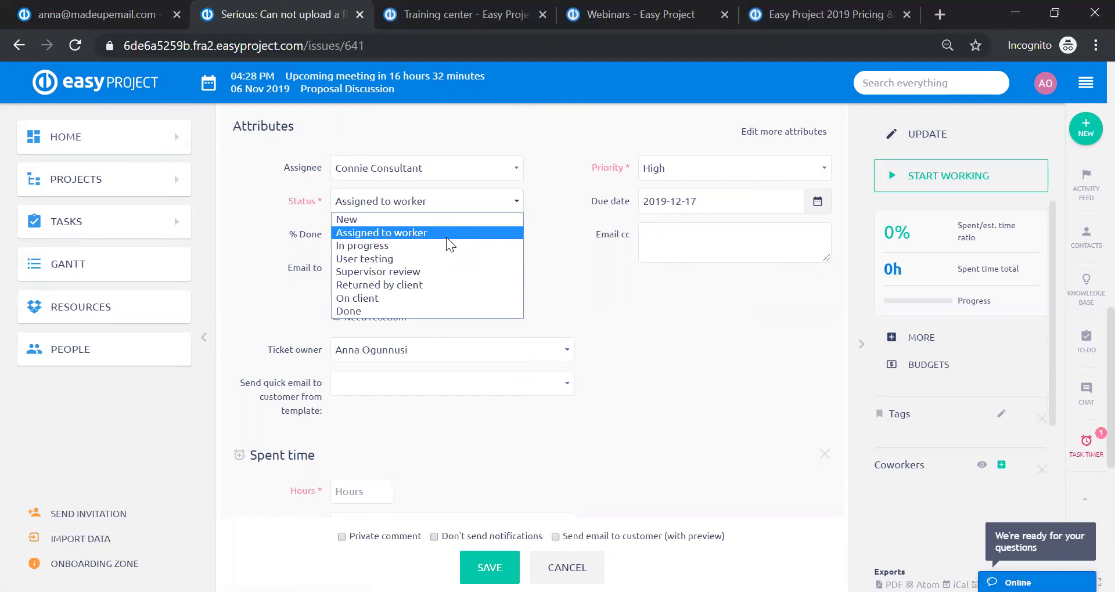
click(368, 244)
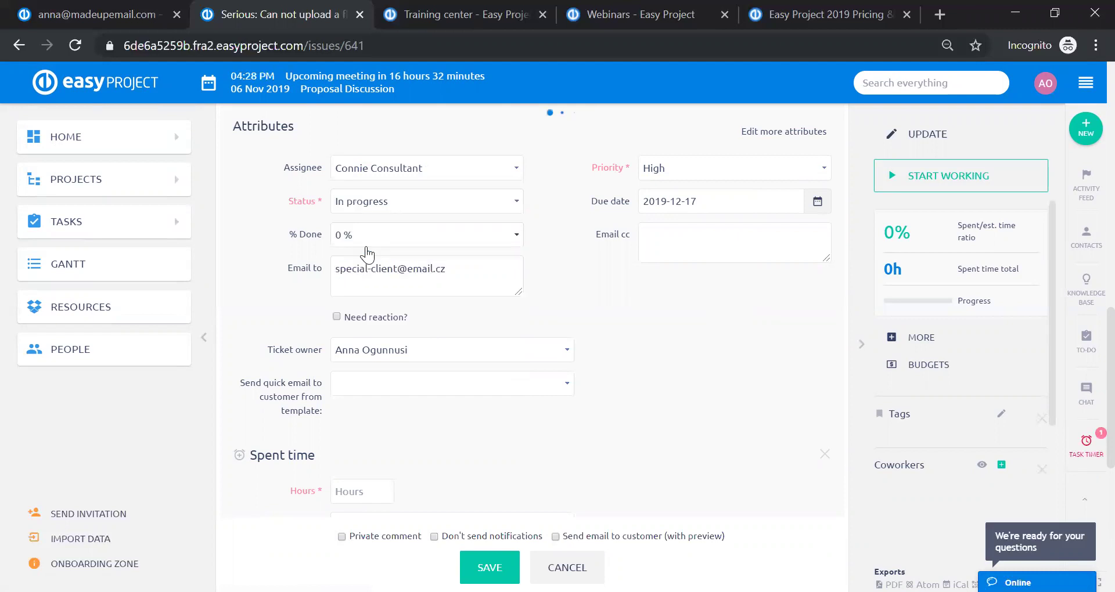
Write the consultant a private note asking "can you please have a look at this?", save the update and check the comment
scroll(566, 259, down, 6)
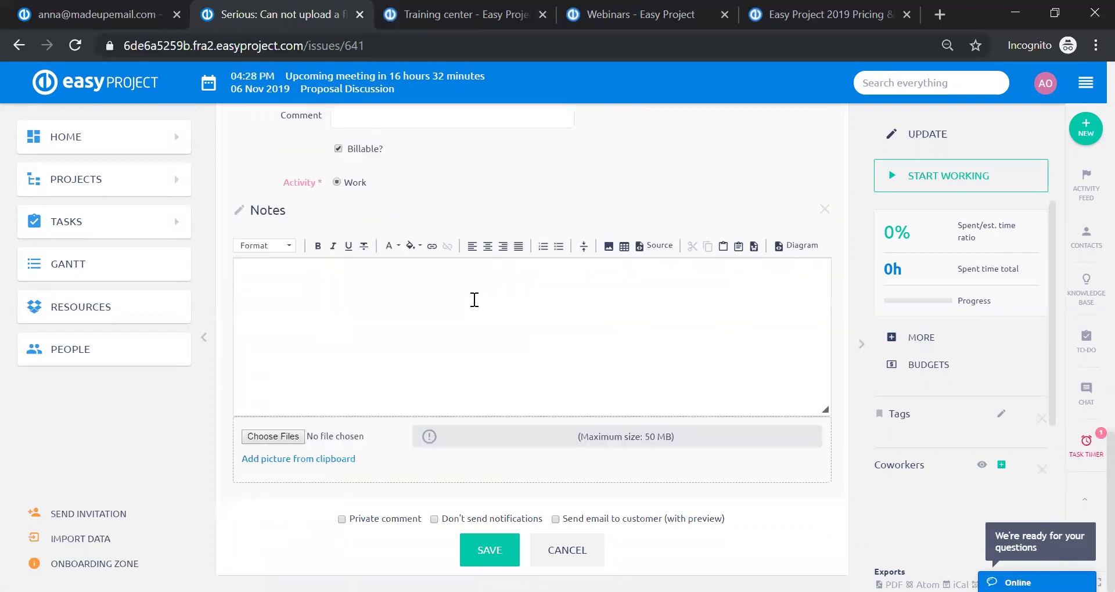
scroll(522, 330, up, 10)
scroll(438, 366, down, 8)
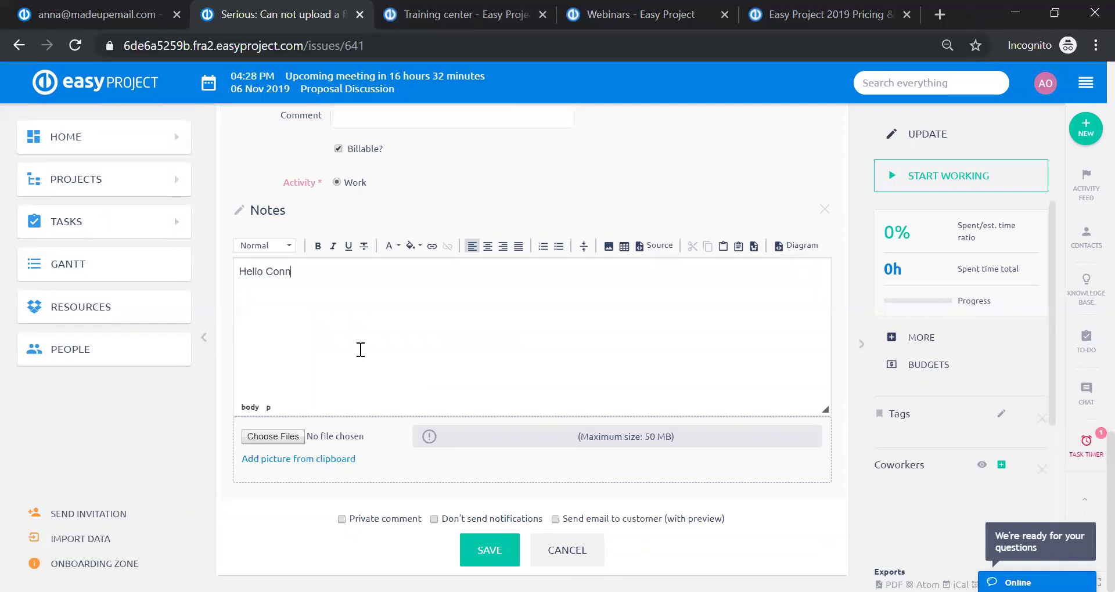
text(can you plea)
text(se have a look at this? )
text(Thanks Anna)
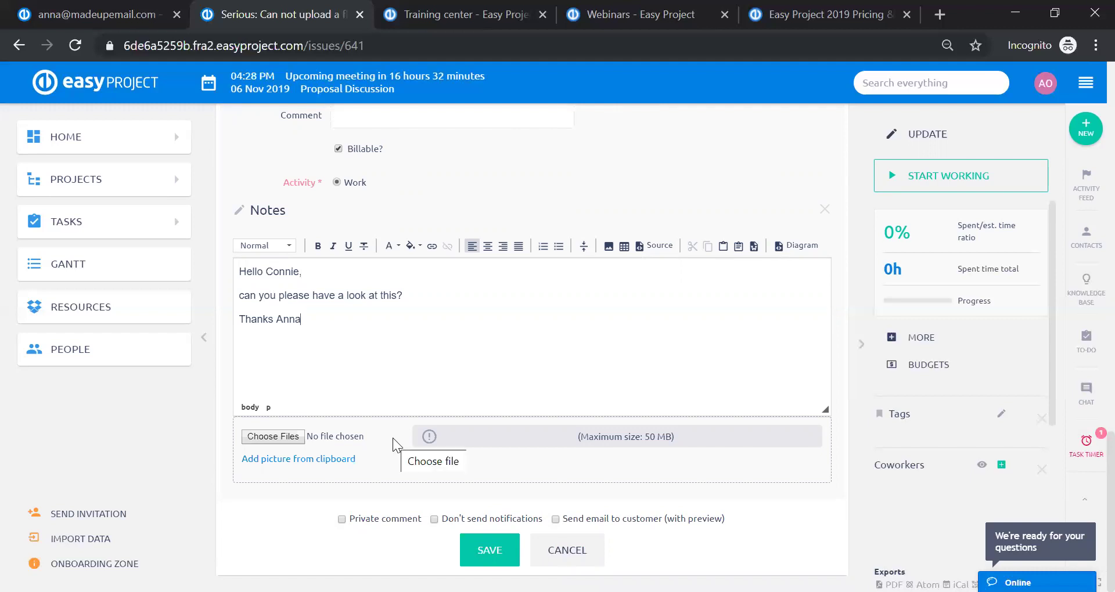
click(342, 520)
click(497, 550)
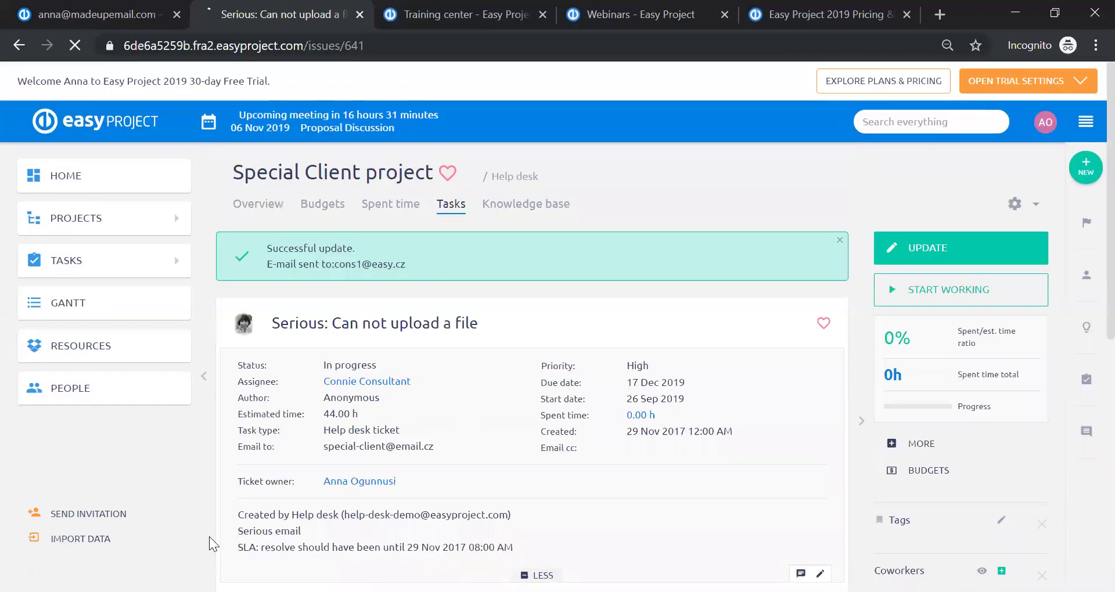
scroll(396, 342, down, 3)
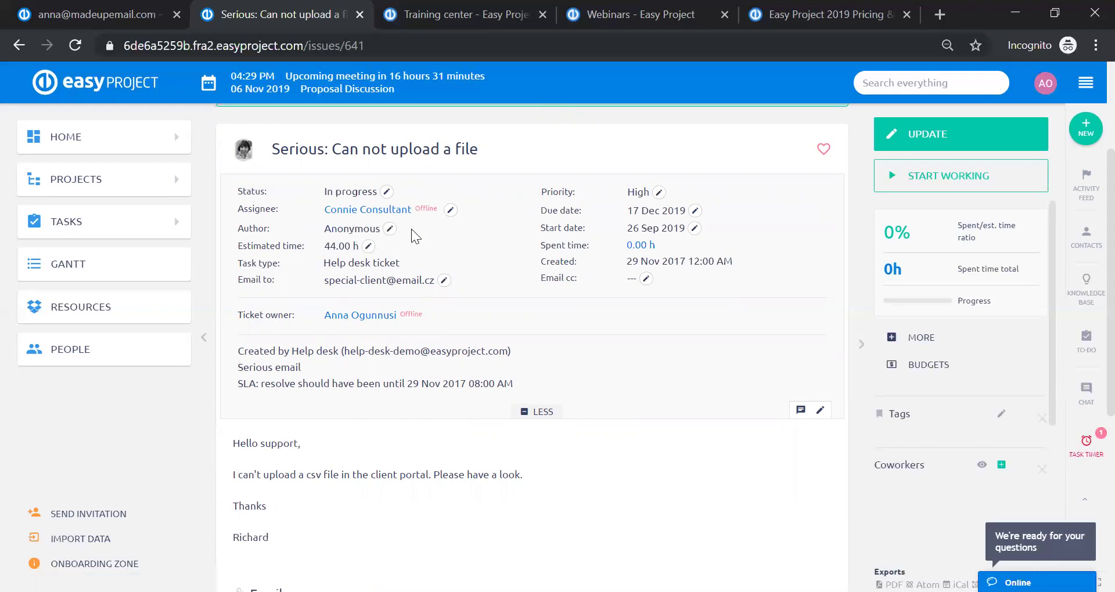
scroll(411, 229, down, 6)
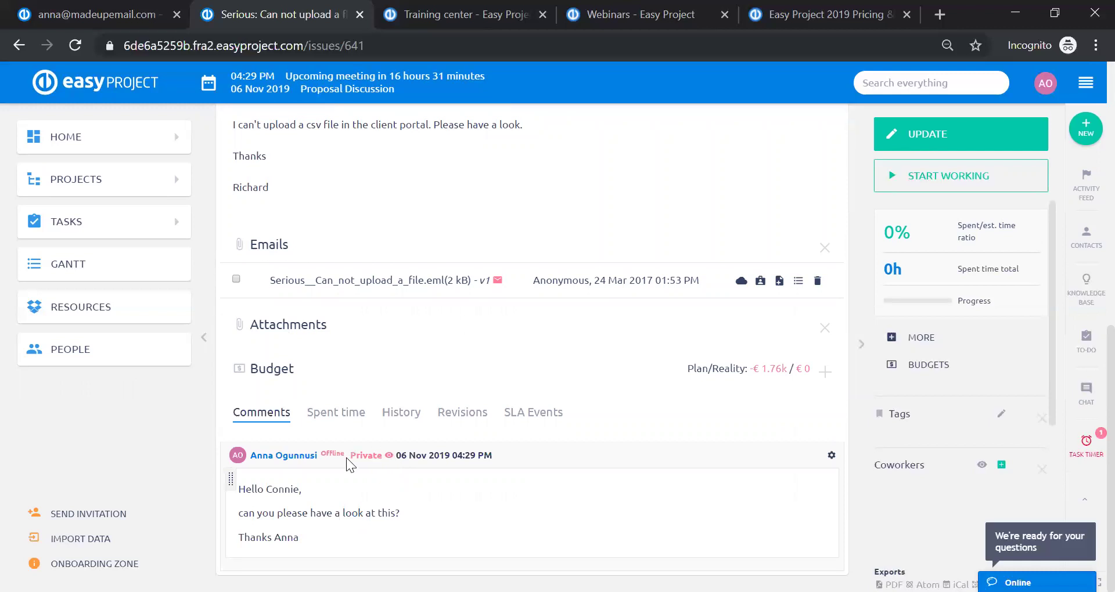
Reopen the ticket for updating, assign it back to the current user (<< me >>) and set the status to On client
click(954, 135)
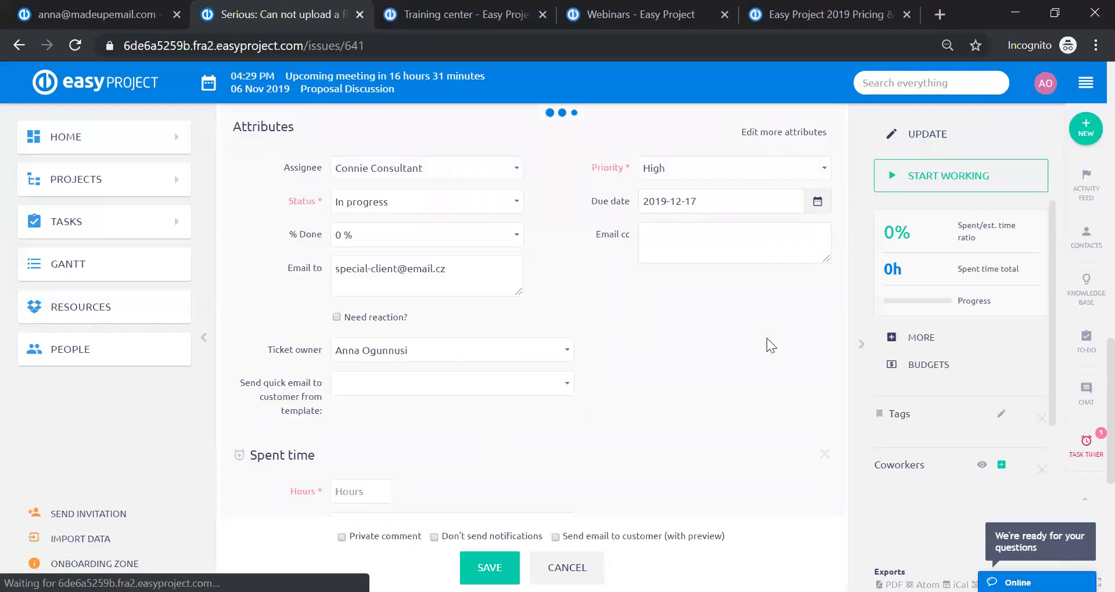
click(496, 174)
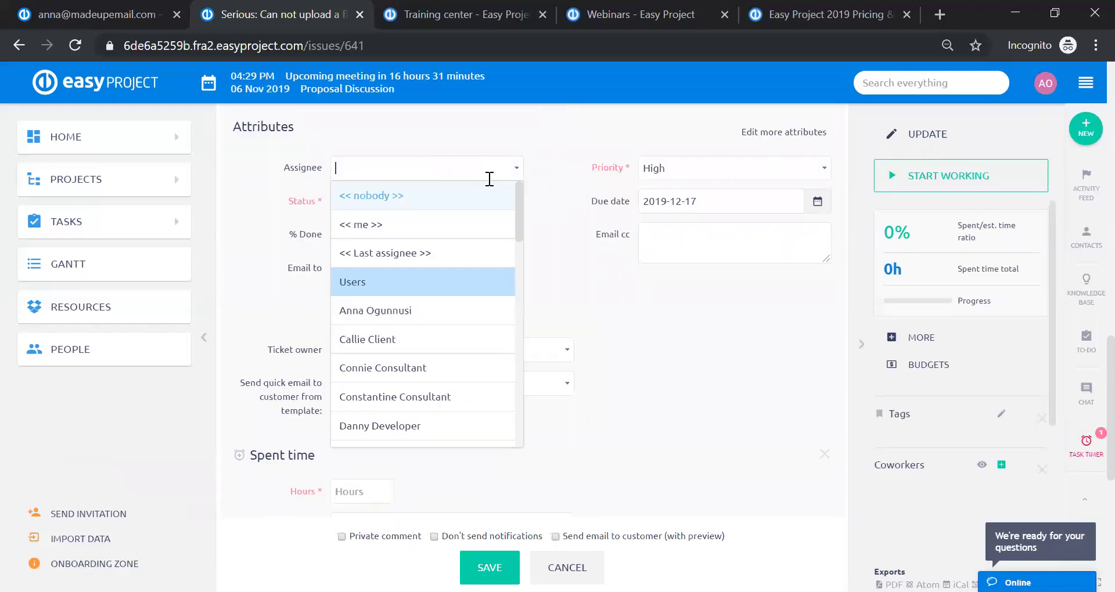
click(435, 226)
click(505, 205)
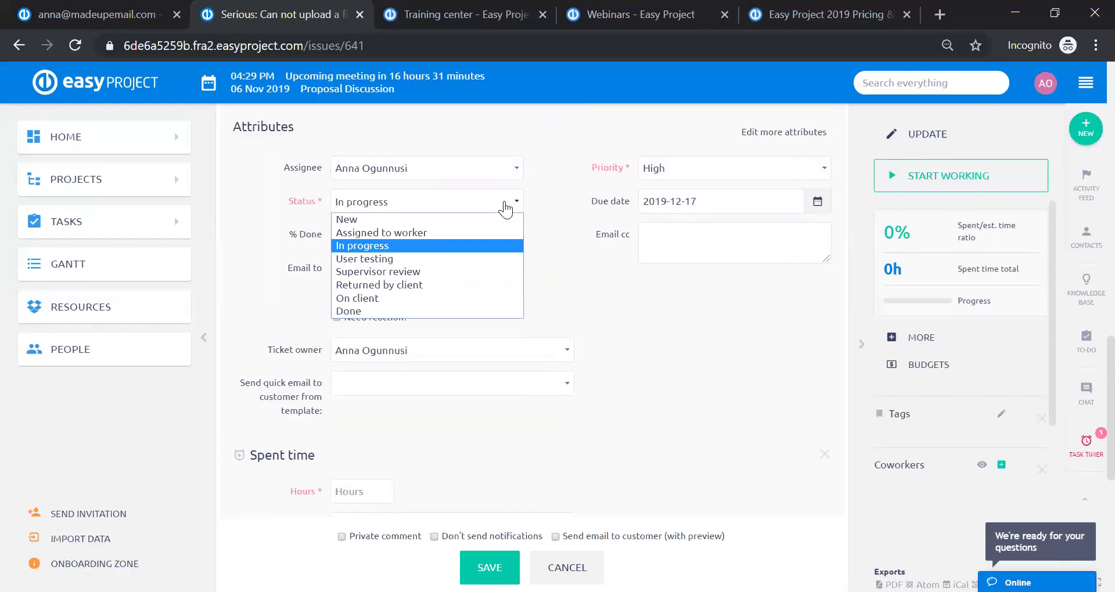
click(357, 298)
Add the note "Hello, here is an update", enable sending an email to the customer with preview, and save the ticket
scroll(644, 308, down, 5)
click(537, 318)
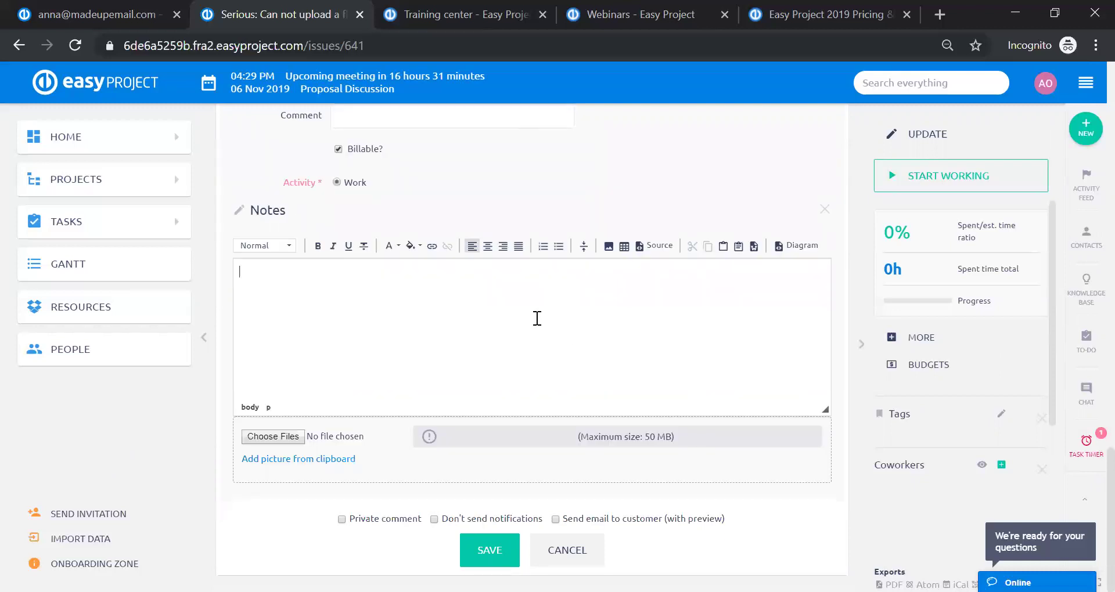
text(here is an update)
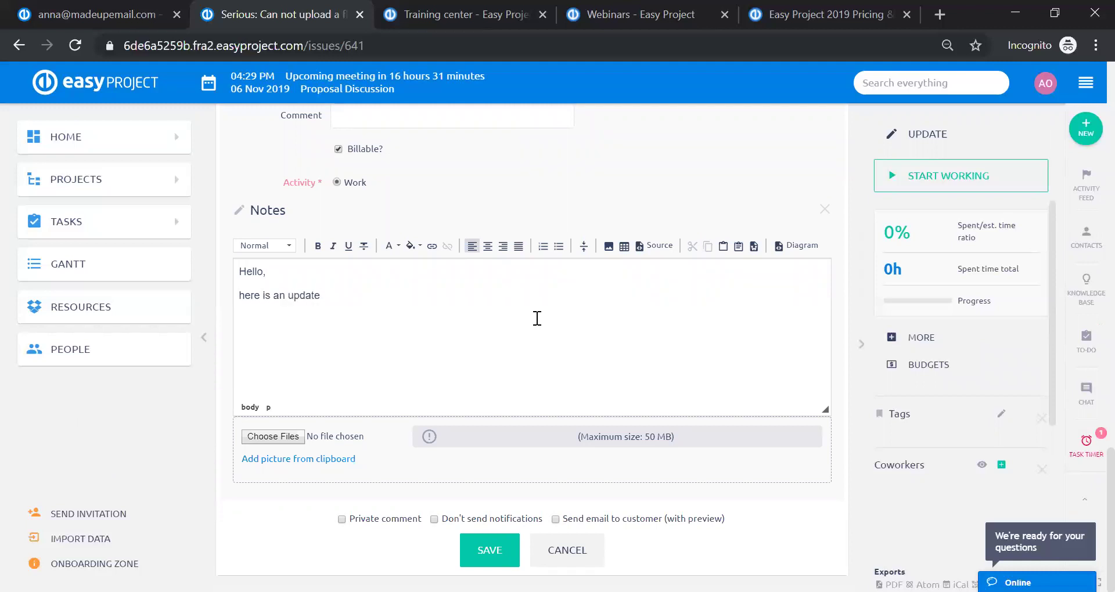
click(572, 517)
click(498, 546)
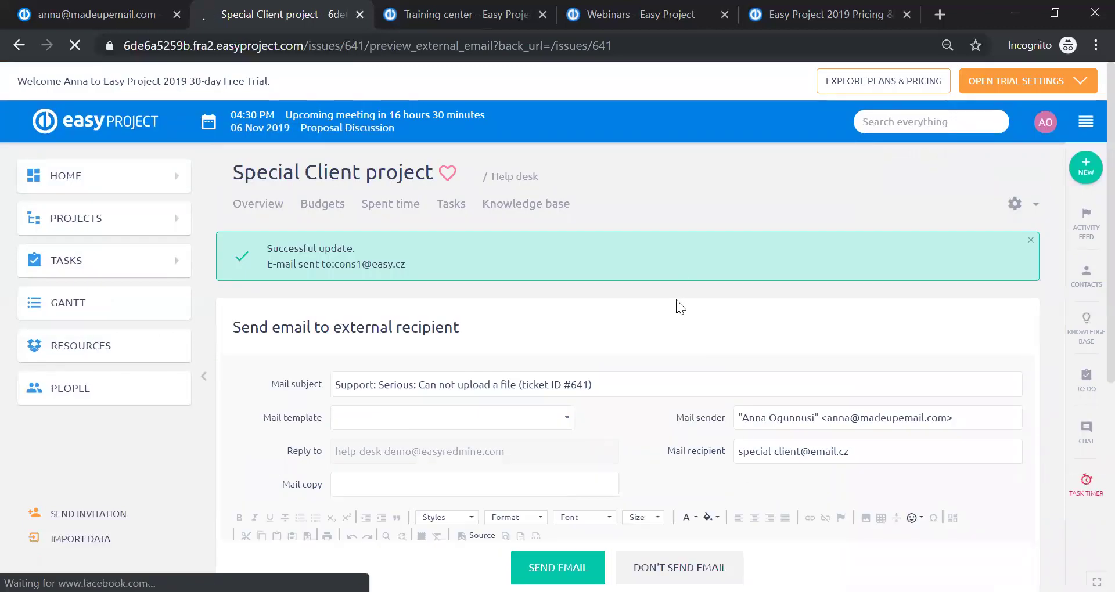
Review the customer email preview, return to the ticket without sending it and open the ticket for updating
scroll(676, 299, down, 5)
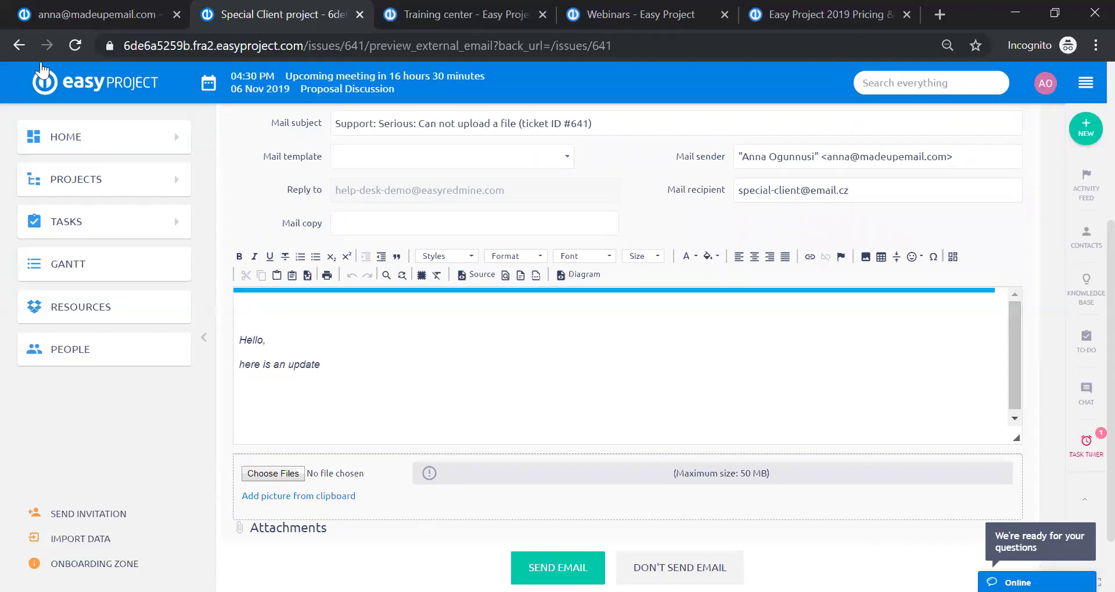
click(20, 49)
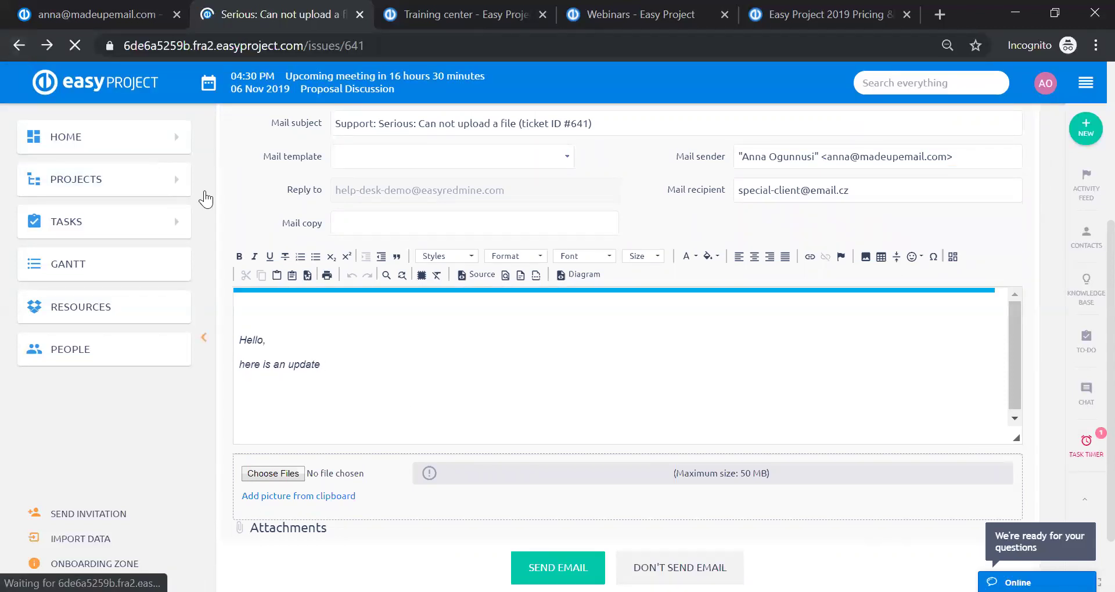
click(889, 256)
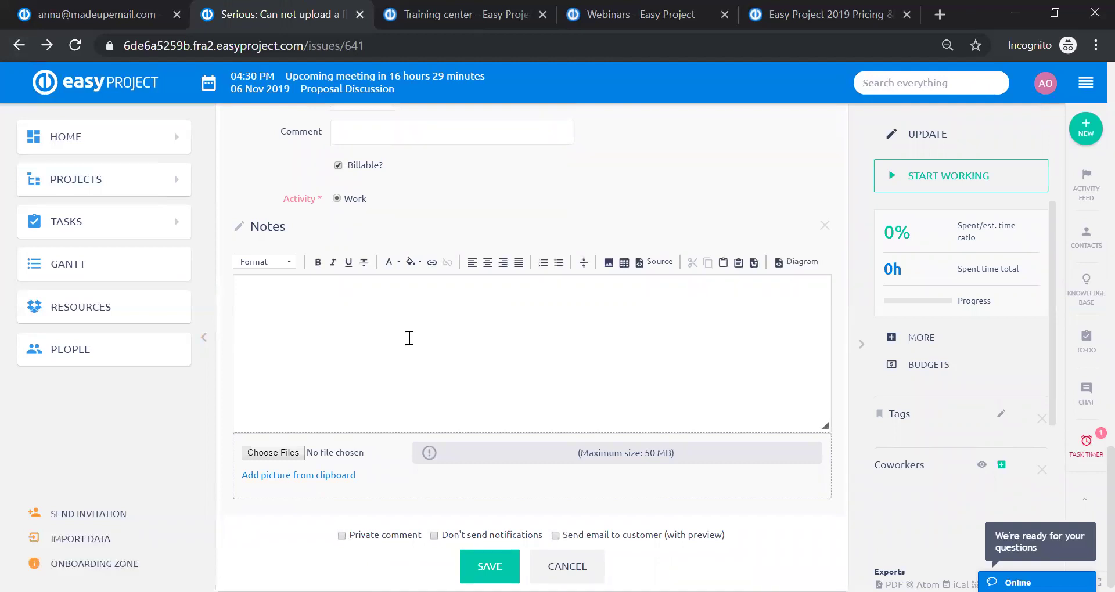
Write the note "internal update" on the ticket without emailing the customer and save it
click(385, 309)
text(internal )
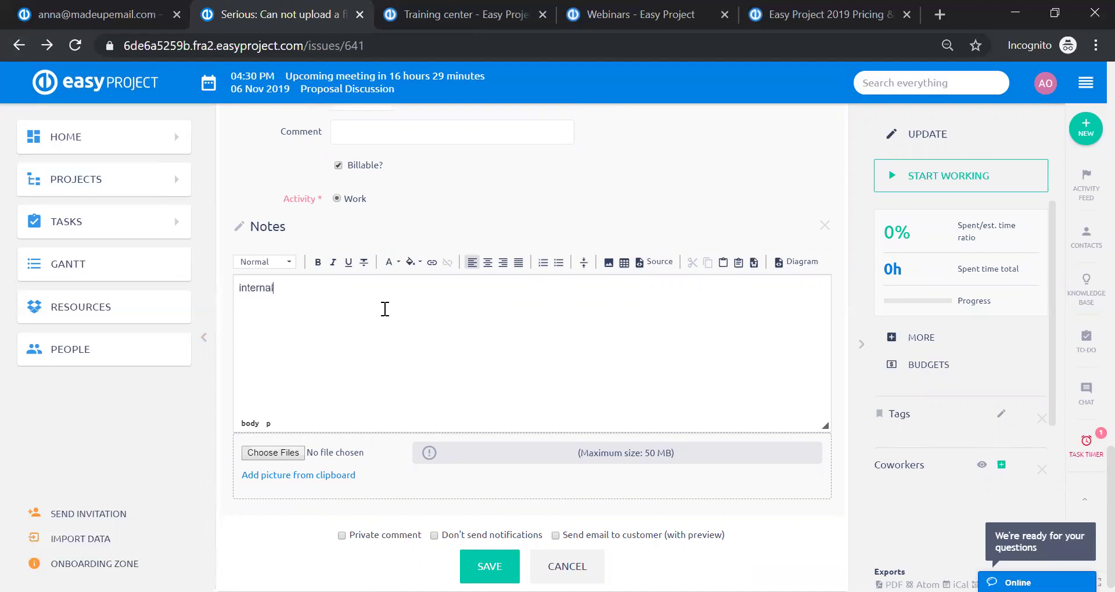
text(update)
click(490, 566)
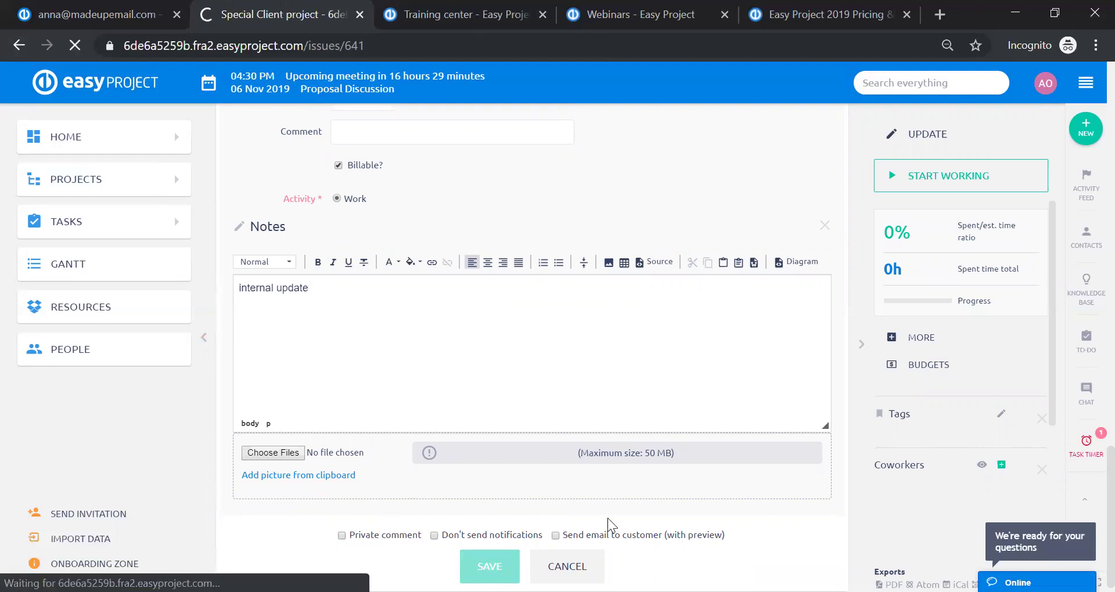
Resolve the edit conflict with "Apply my changes anyway", save the ticket again and check its comments
scroll(310, 343, down, 3)
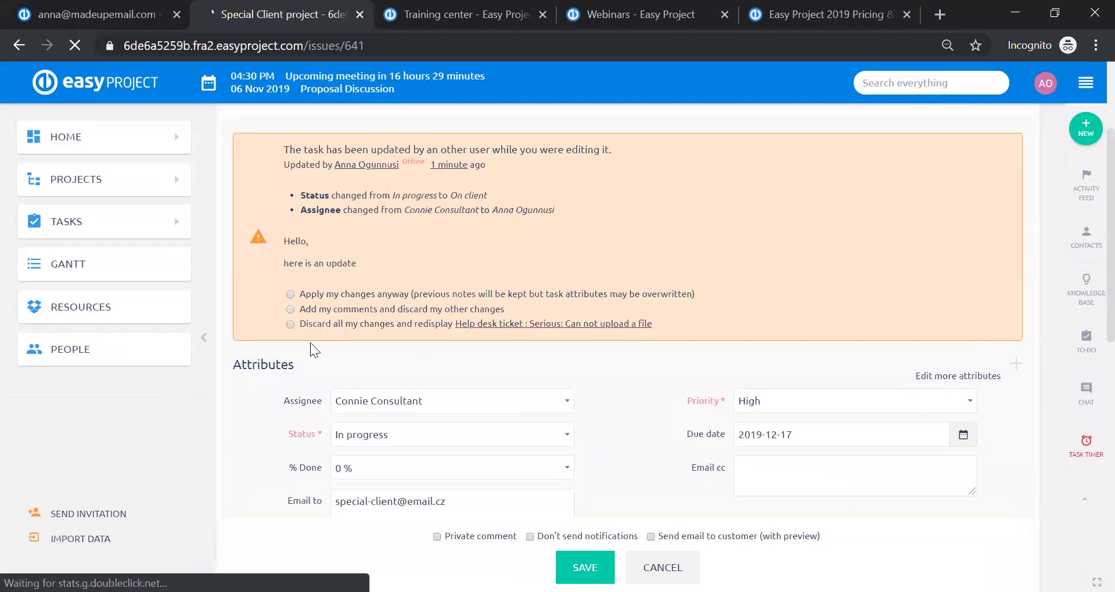
click(289, 294)
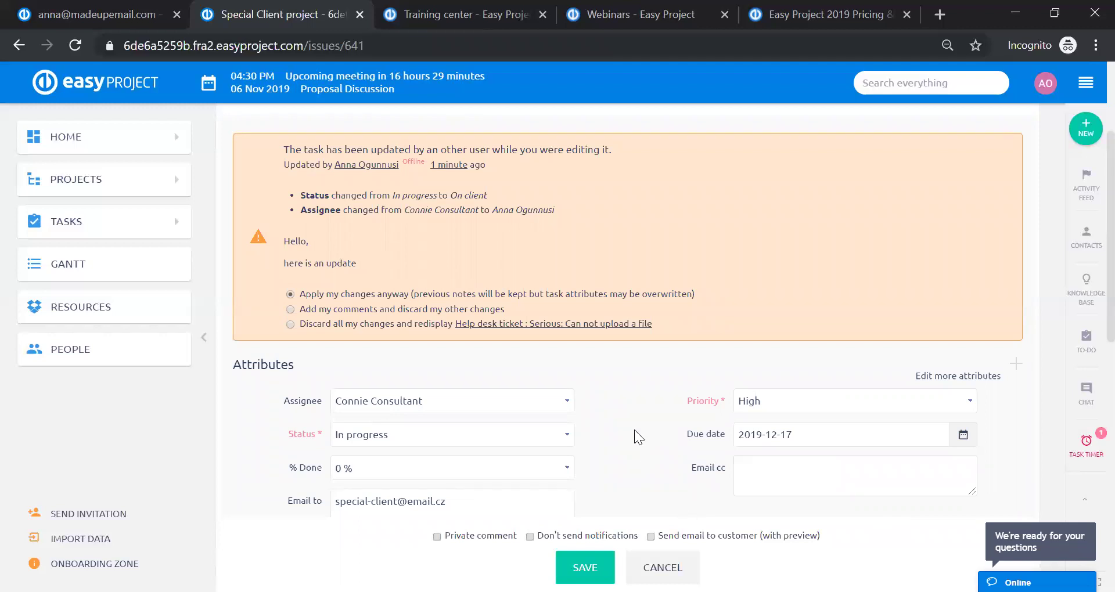
scroll(581, 546, down, 5)
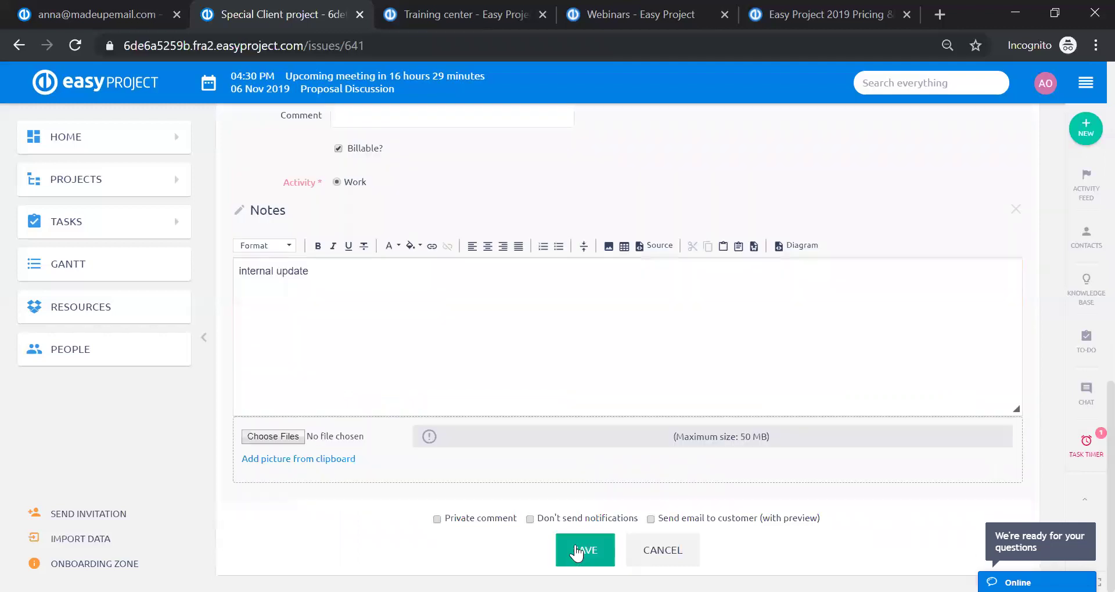
click(577, 547)
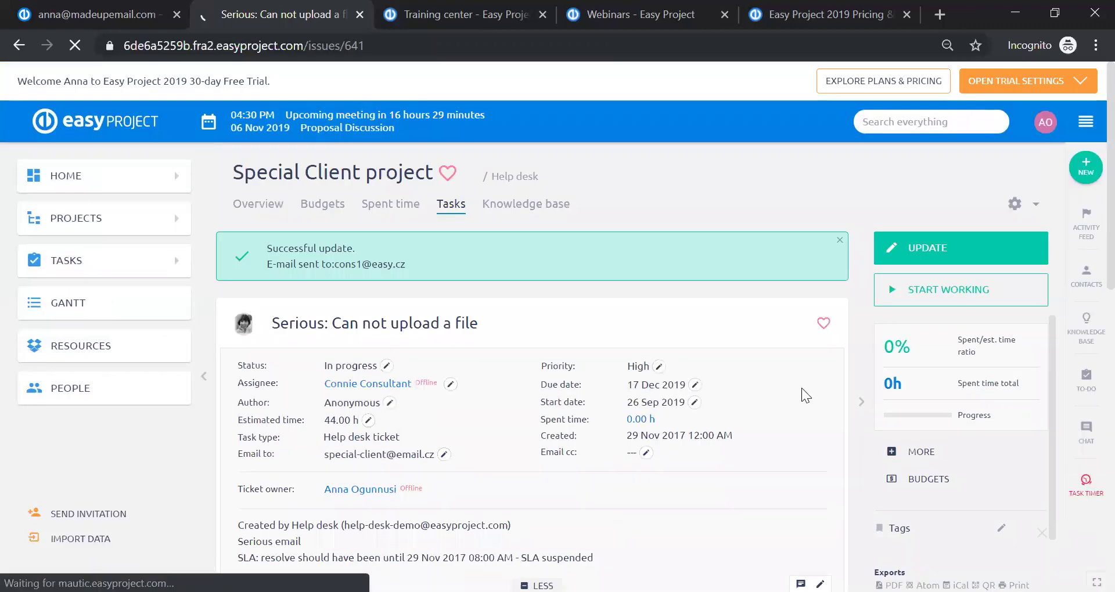
scroll(802, 388, down, 10)
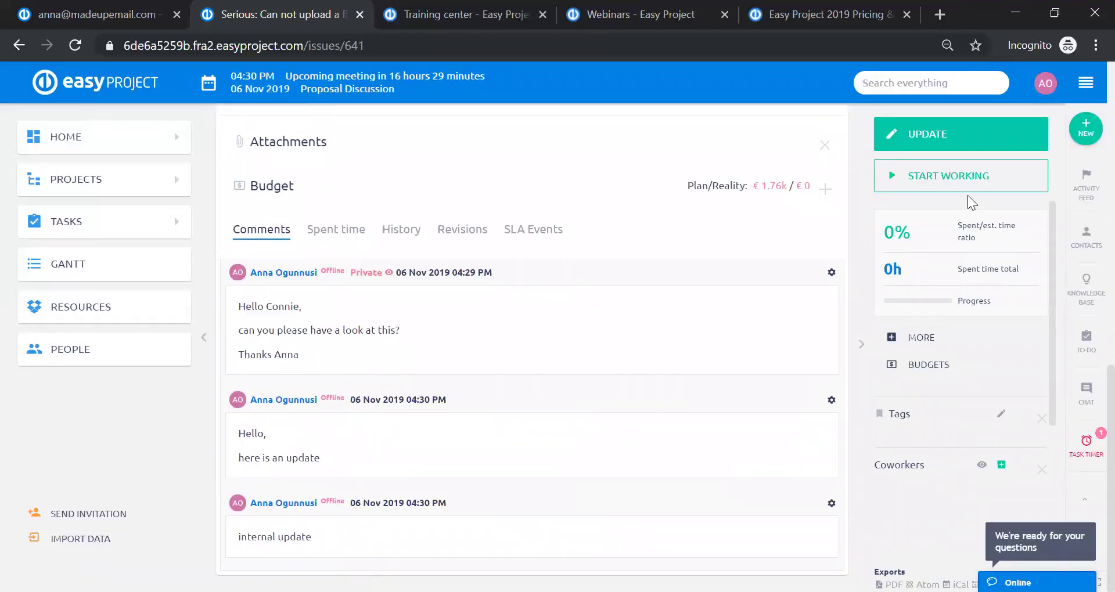
Reopen the ticket for updating, enable sending an email to the customer with preview, add the note "sending an email to a customer" and save
click(972, 140)
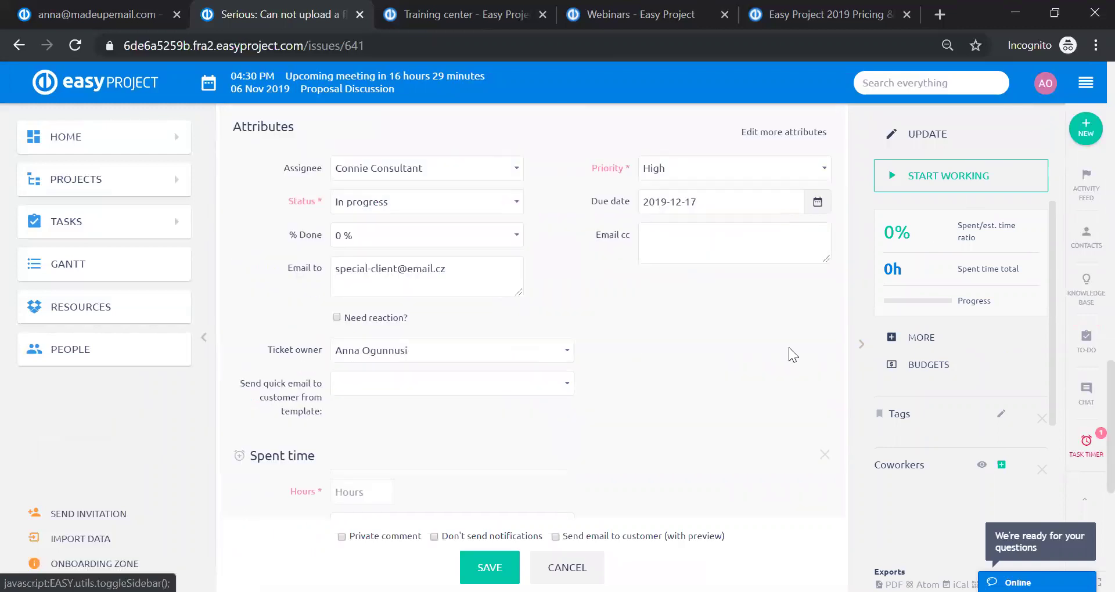
scroll(788, 347, down, 5)
click(555, 536)
click(553, 470)
text(sending an)
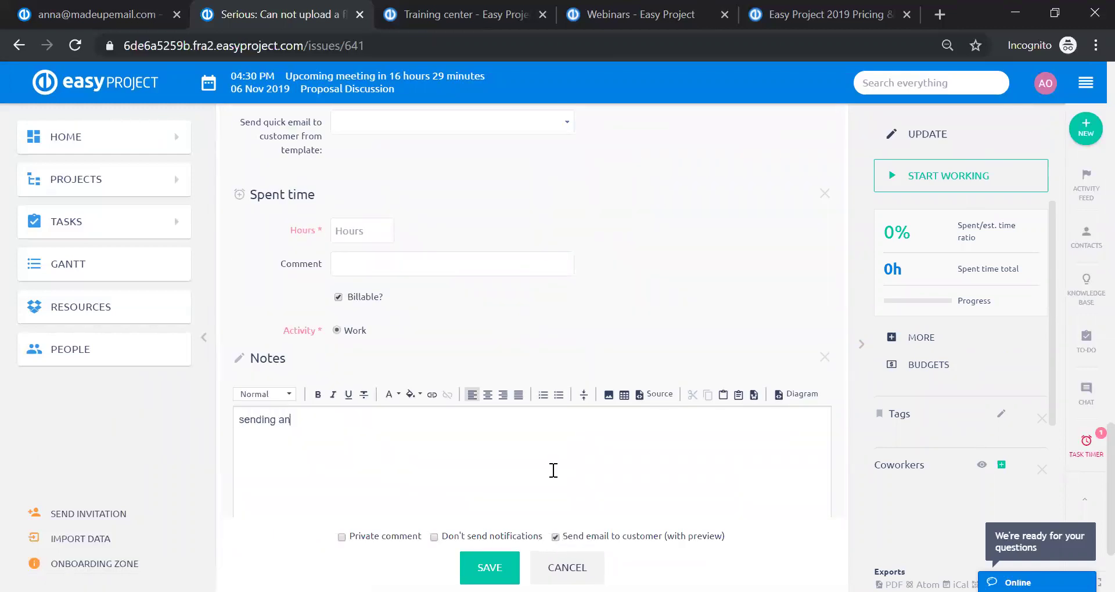
text( email to a customer</p>)
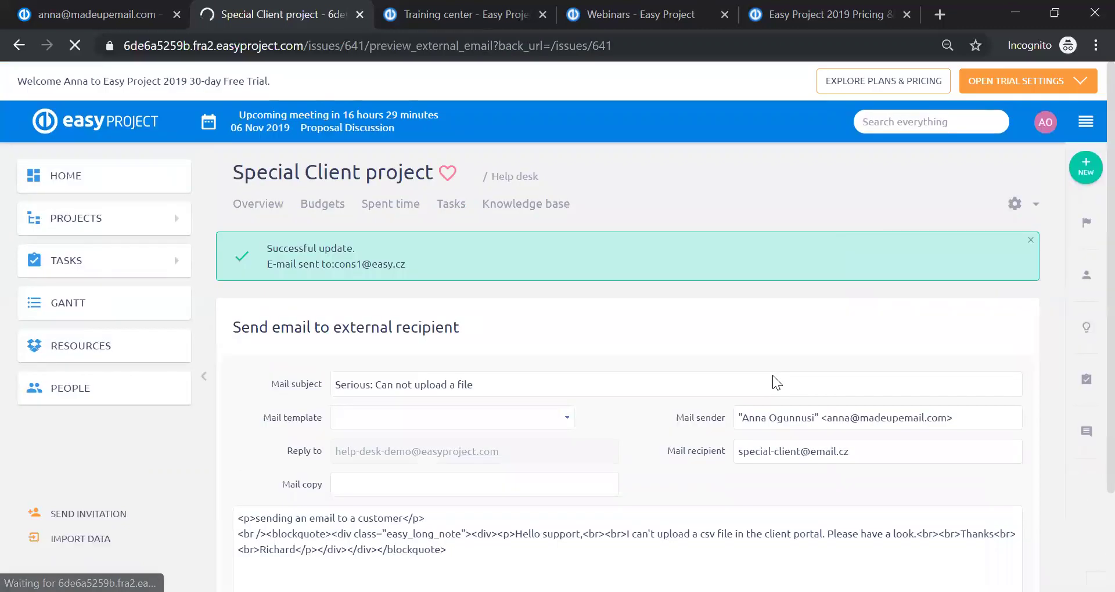
Examine the email preview: the new note, the customer's quoted original message, the attachment and the mail header fields
scroll(716, 356, down, 5)
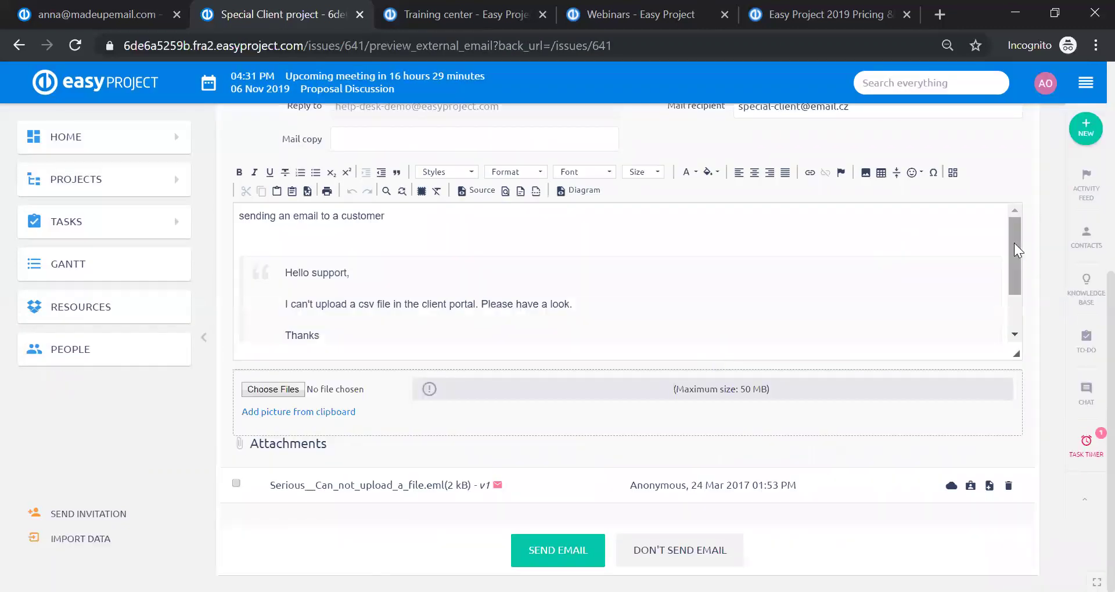
drag(1011, 245, 1009, 316)
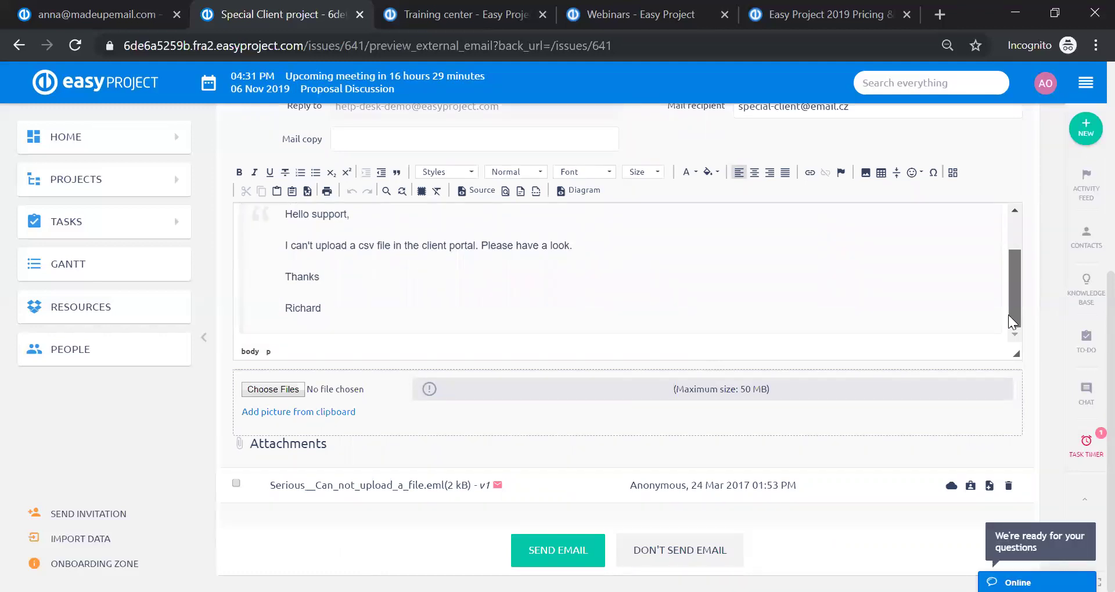
drag(1033, 206, 1028, 197)
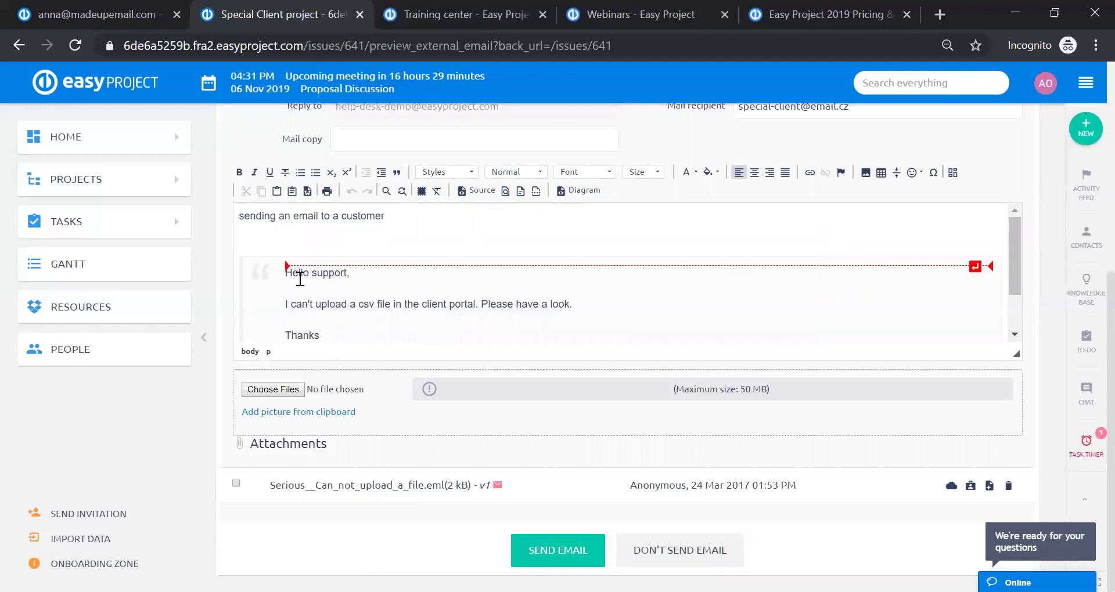
drag(287, 273, 463, 325)
scroll(664, 329, up, 3)
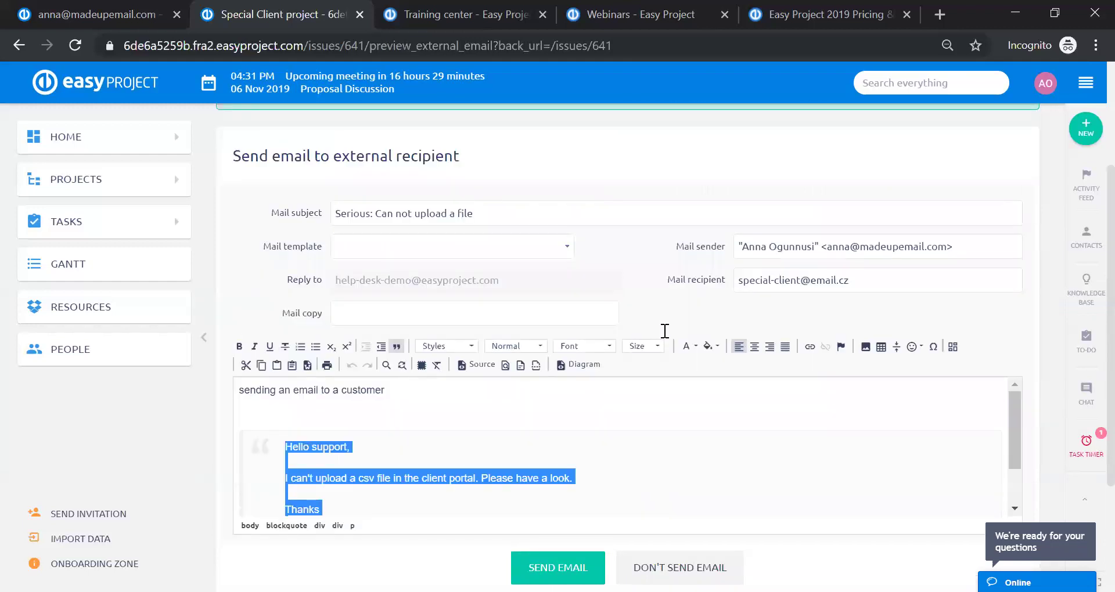
scroll(664, 332, down, 3)
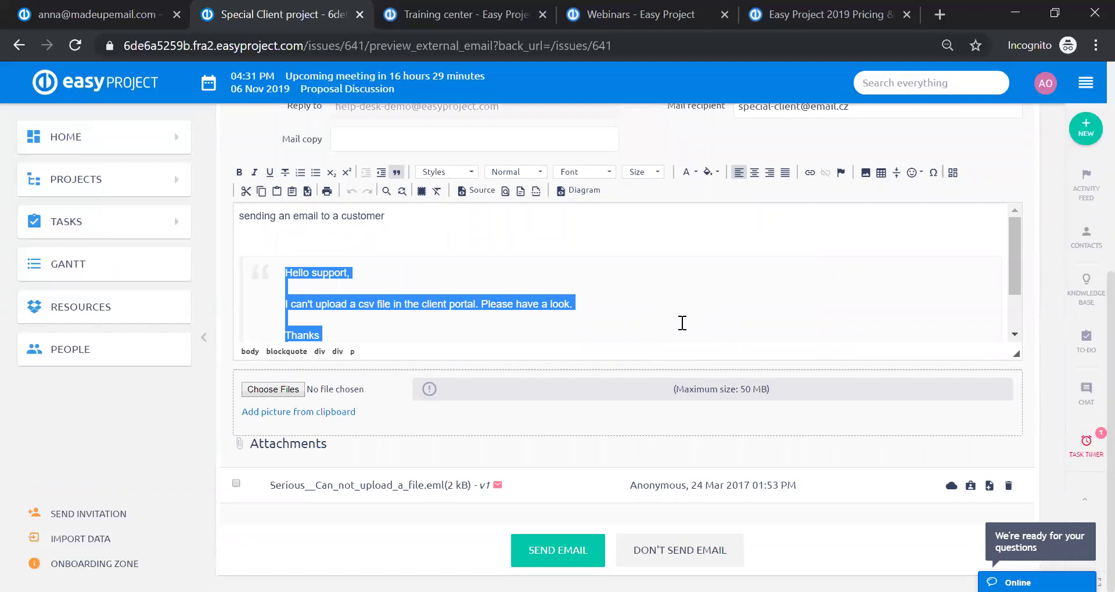
scroll(488, 287, down, 2)
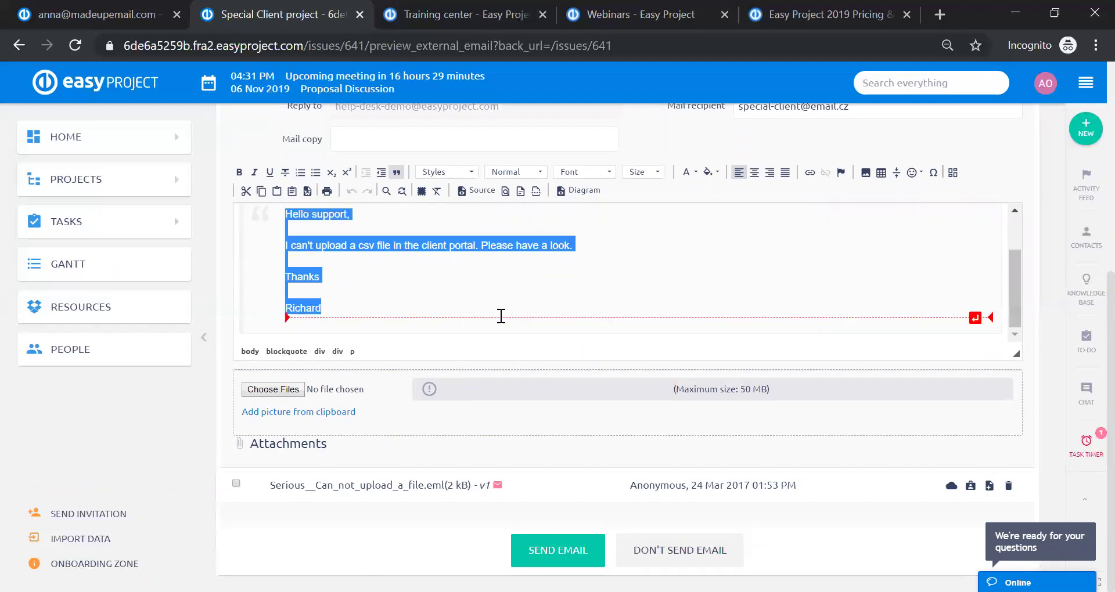
scroll(502, 316, up, 2)
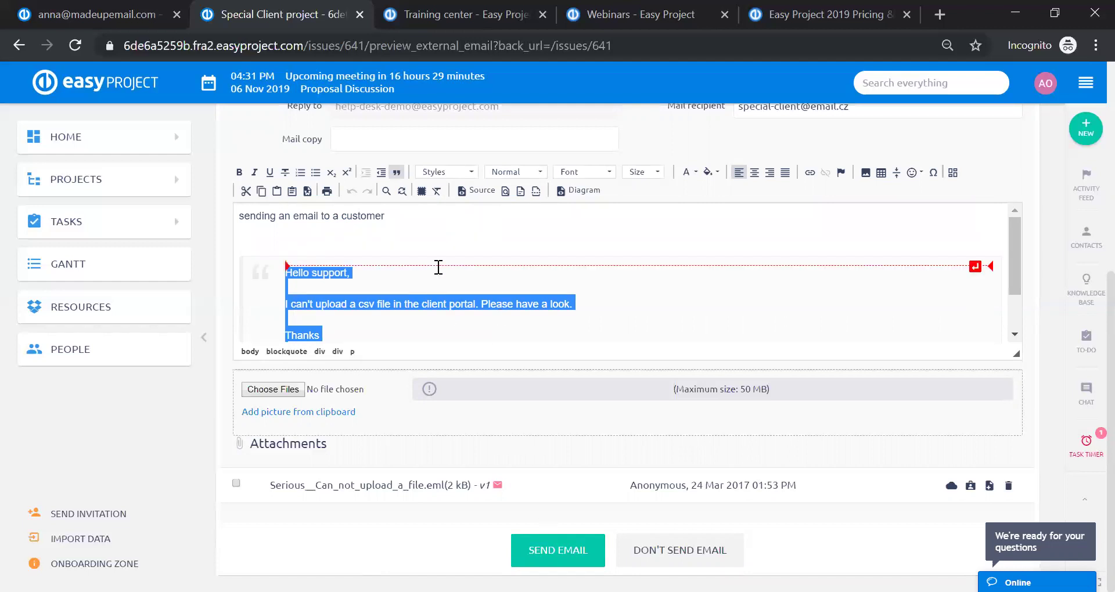
scroll(569, 342, up, 3)
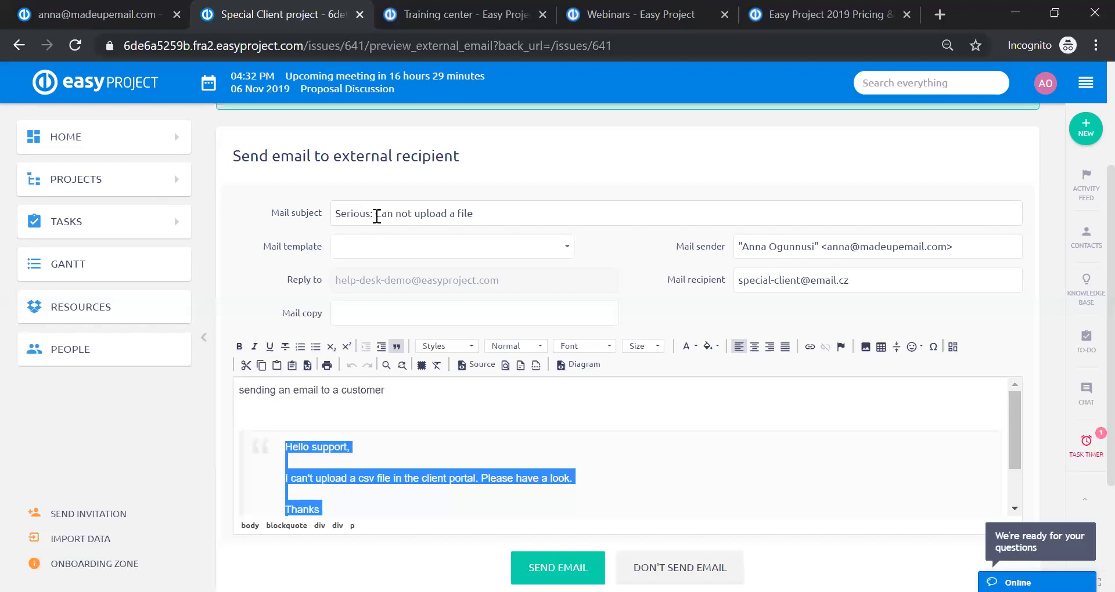
Go to the Help desk's e-mail templates and open the "Standard reply" template for editing
click(1093, 87)
scroll(1064, 373, down, 3)
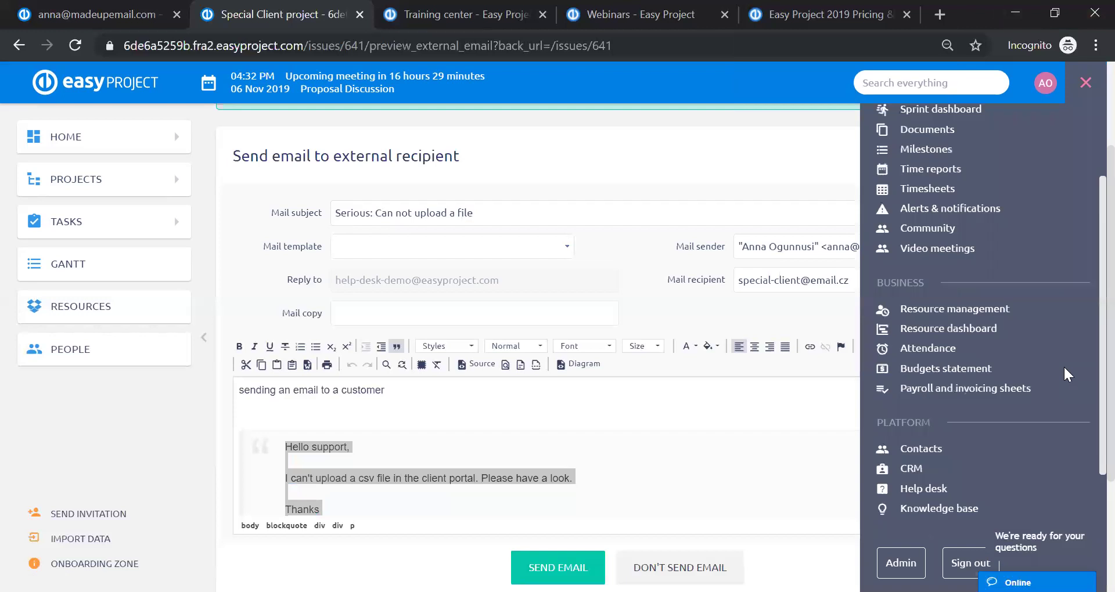
click(945, 427)
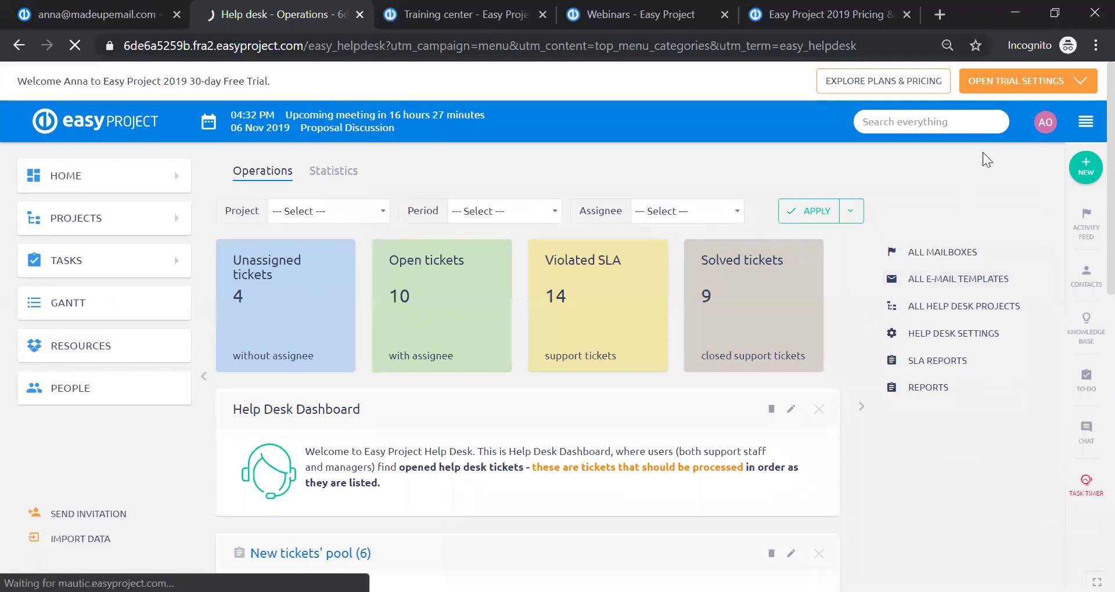
click(925, 280)
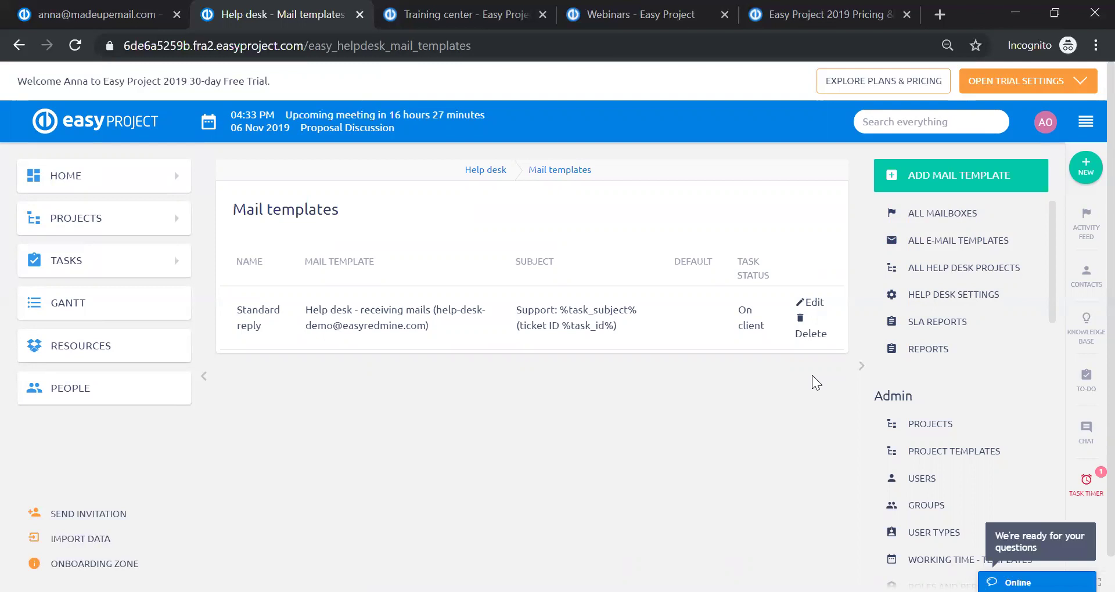
click(348, 327)
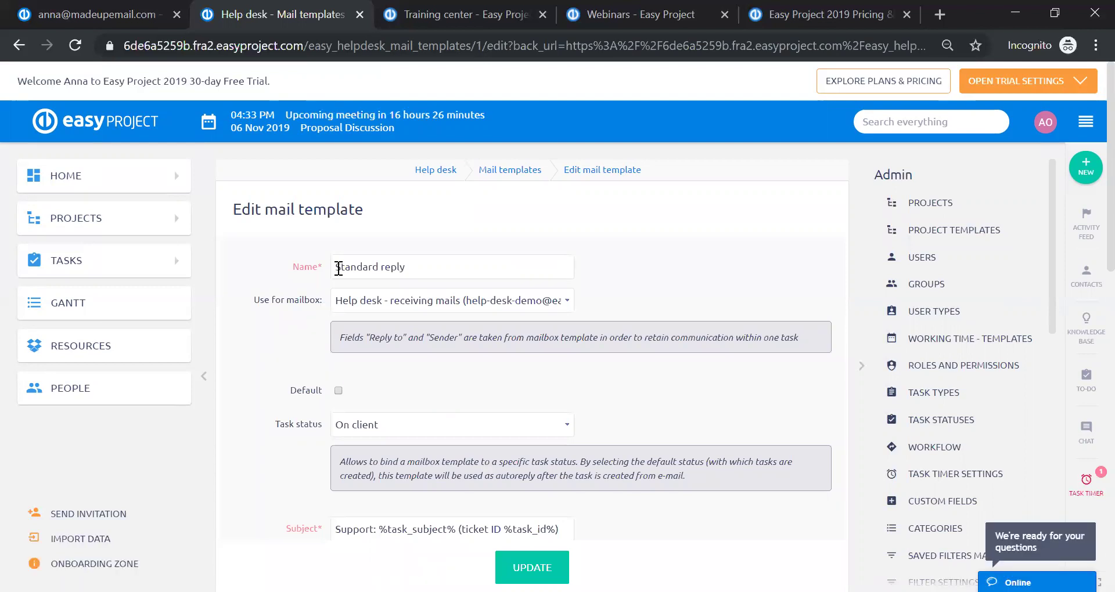
Examine the template's task status, subject, dynamic text placeholders such as %user_signature%, and HTML mail body
scroll(306, 307, down, 3)
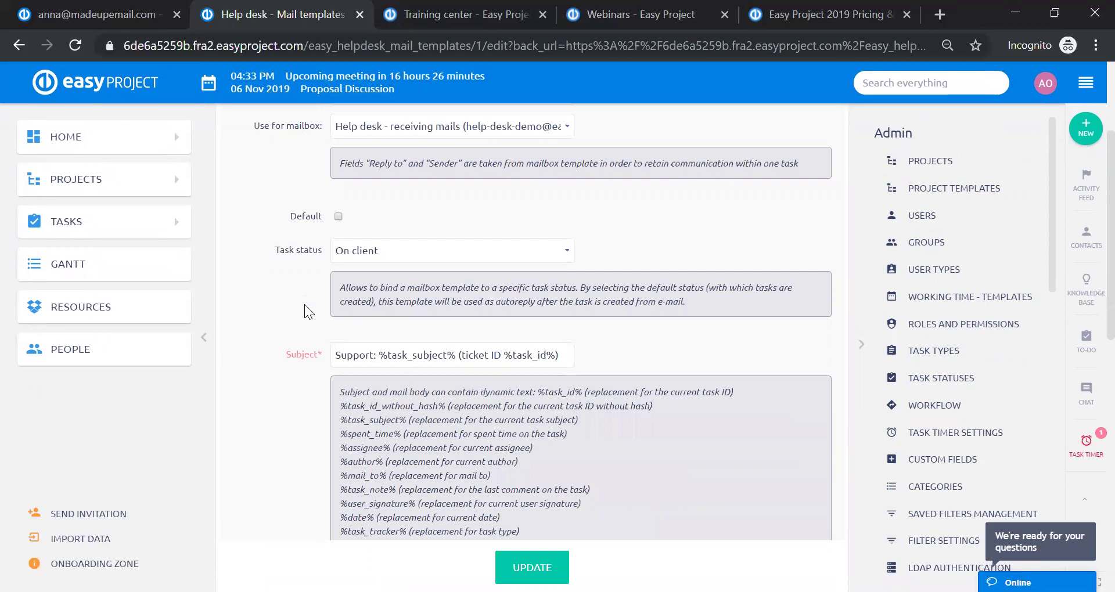
scroll(305, 304, down, 6)
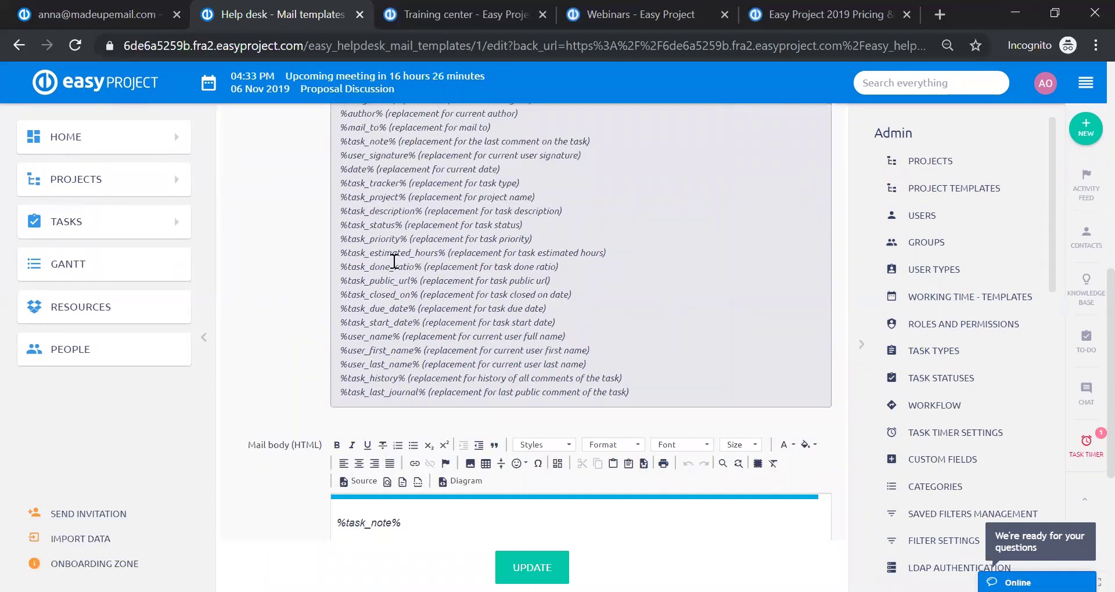
scroll(394, 261, down, 5)
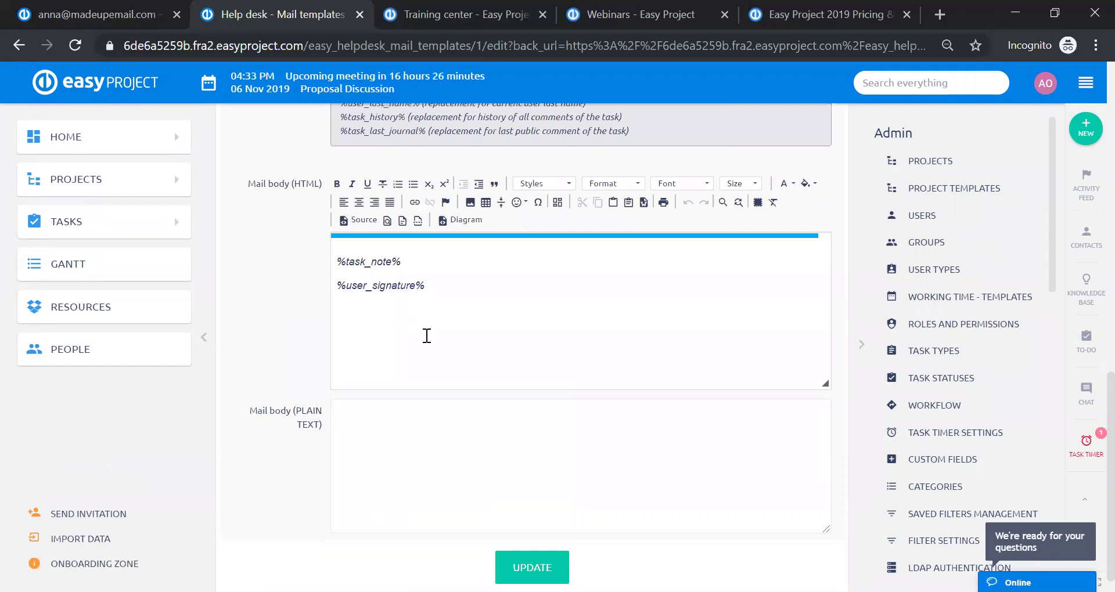
scroll(426, 336, up, 6)
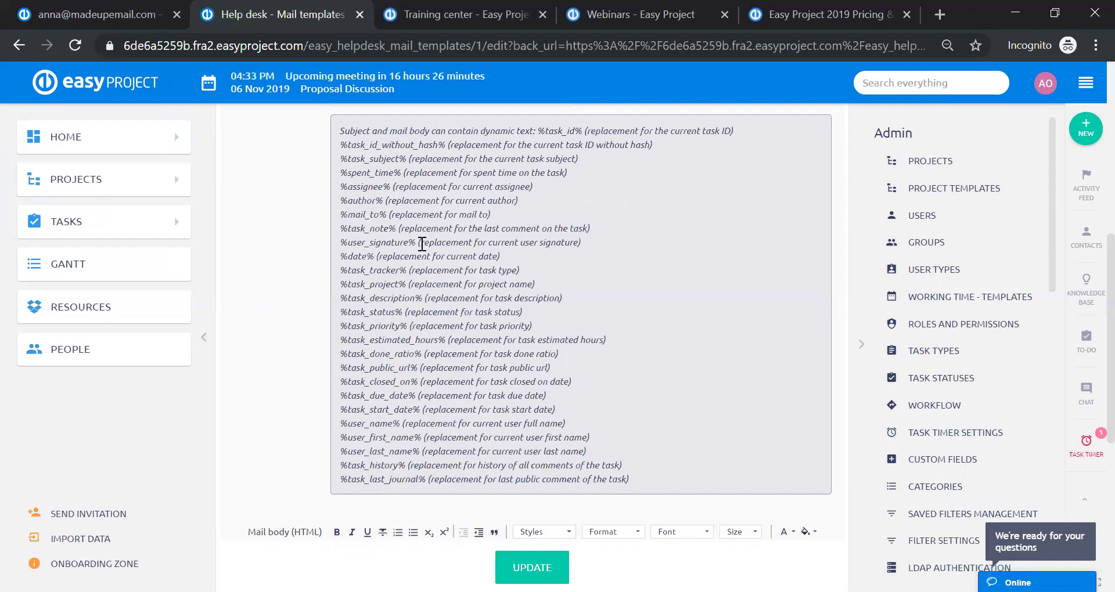
drag(417, 242, 328, 243)
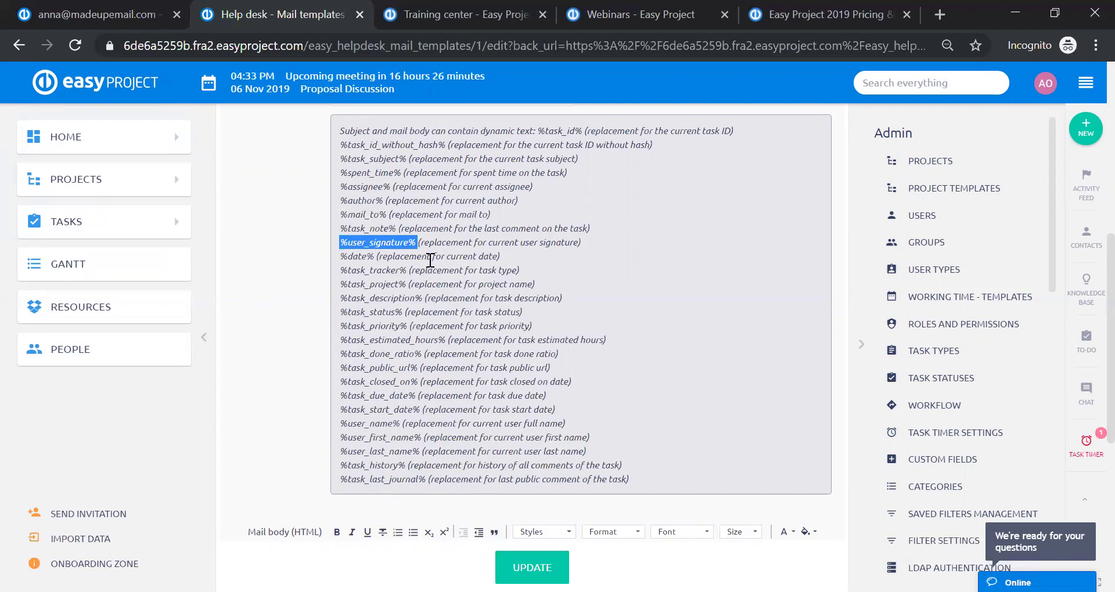
scroll(452, 261, down, 3)
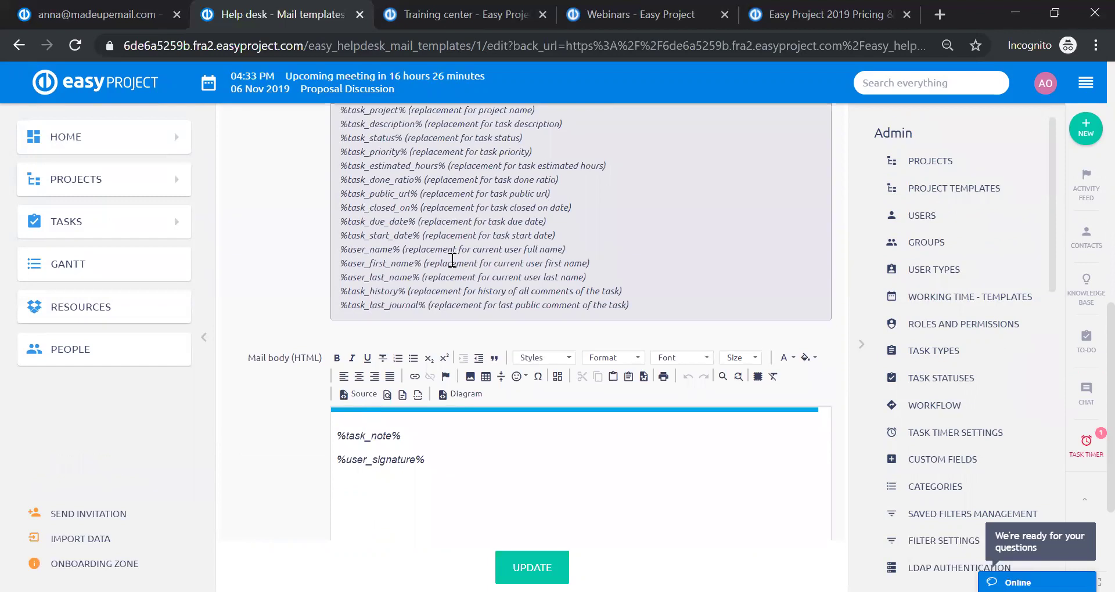
scroll(452, 261, up, 3)
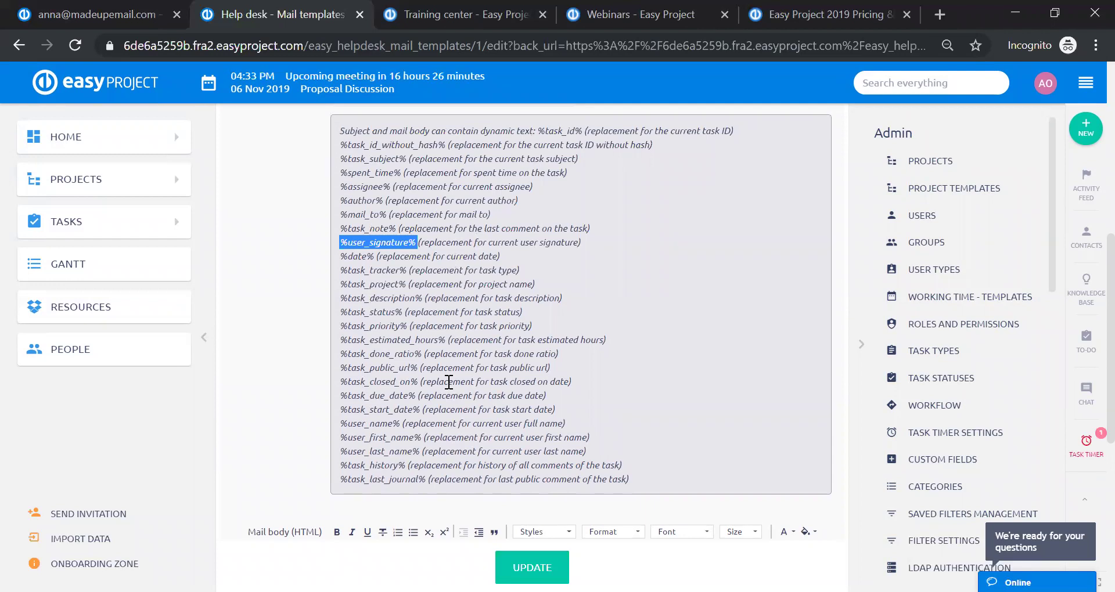
Insert the greeting line "Hello %author%" above %task_note% in the template's HTML mail body
scroll(448, 382, down, 3)
click(336, 438)
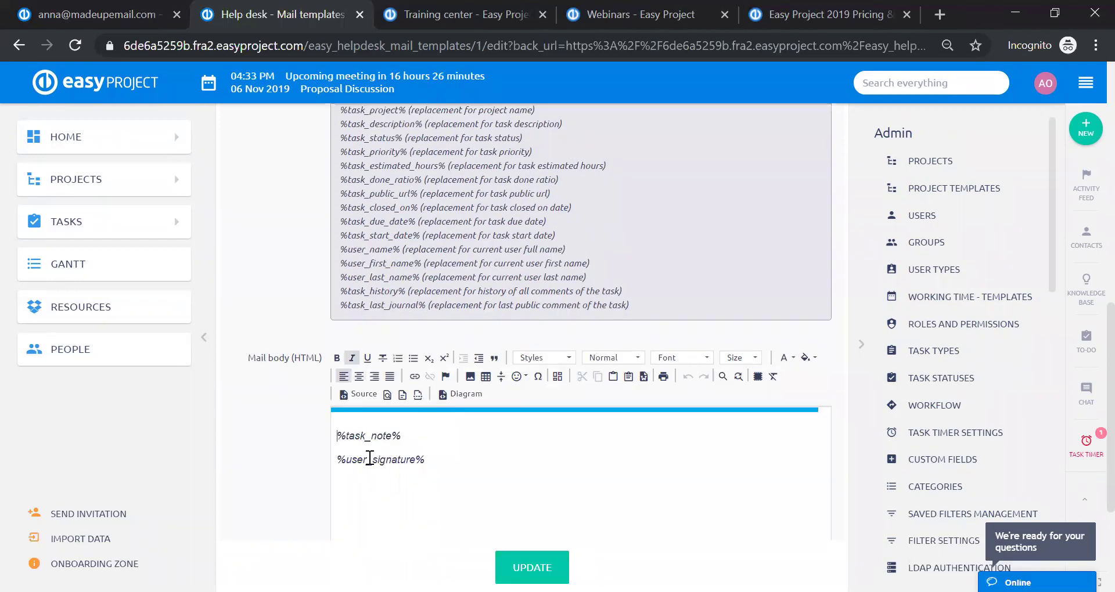
key(Return)
text(Hello)
scroll(481, 455, up, 6)
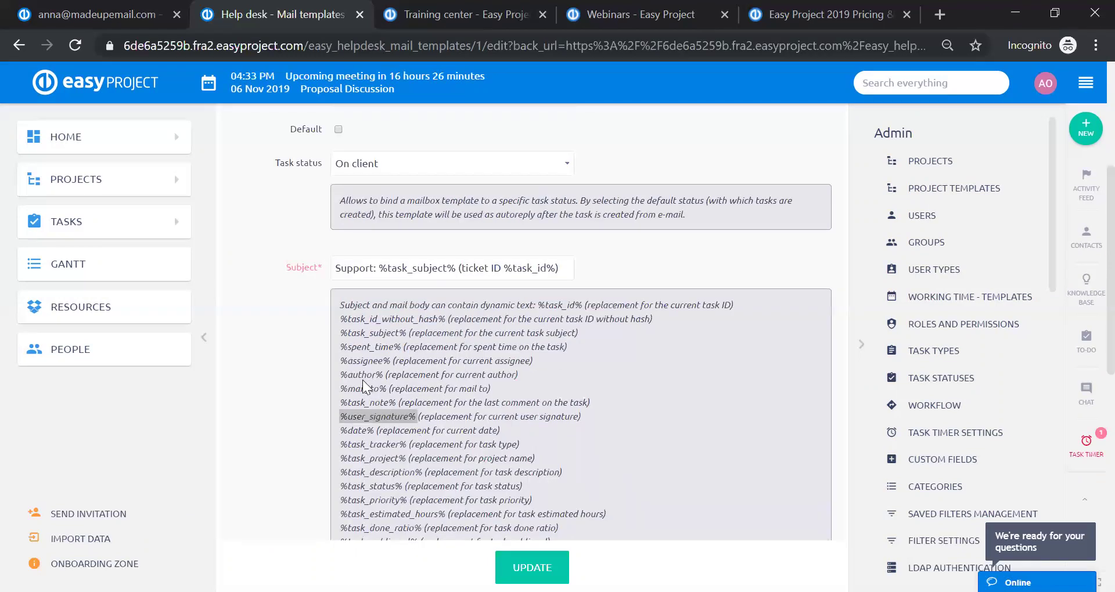
drag(339, 376, 388, 377)
key(ctrl+c)
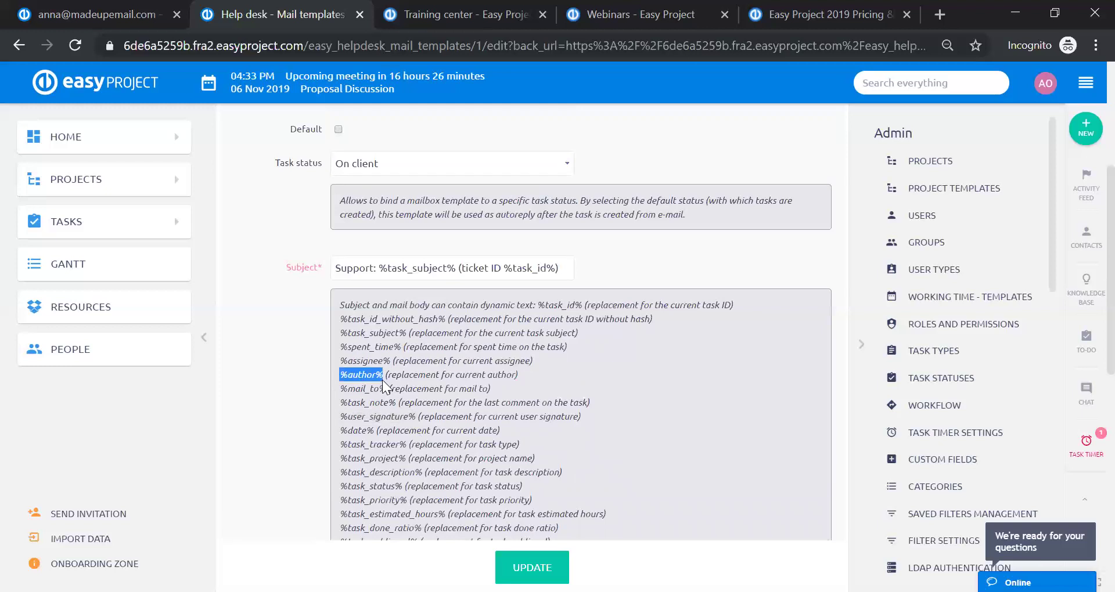
scroll(490, 371, down, 6)
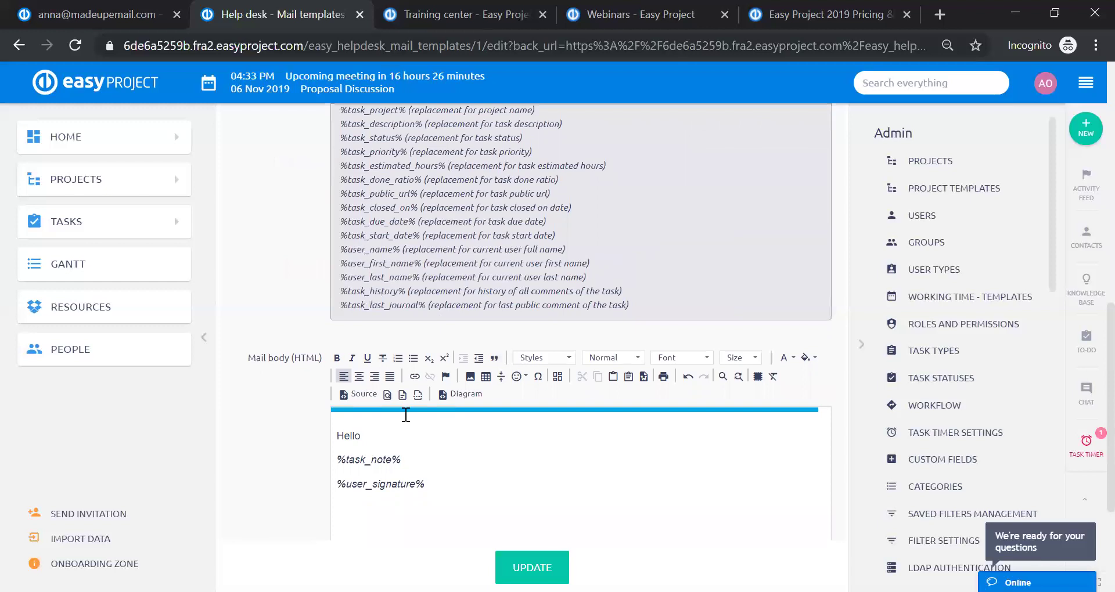
click(391, 431)
key(ctrl+v)
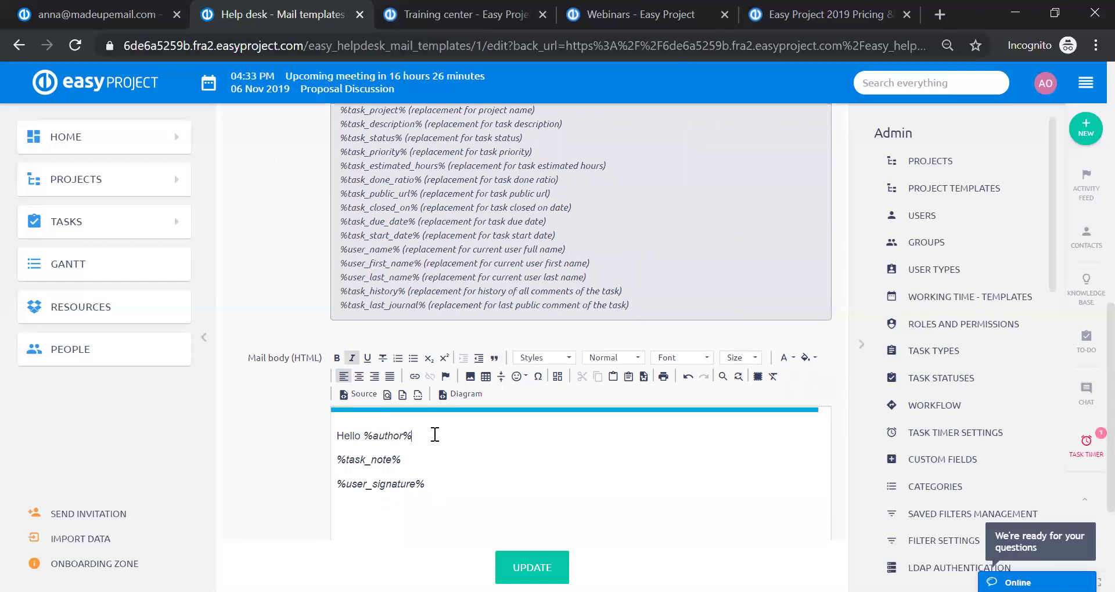
Add the line "thank you for your ticket ID %task_id_without_hash%" below the greeting in the HTML mail body
key(Return)
text(thank you)
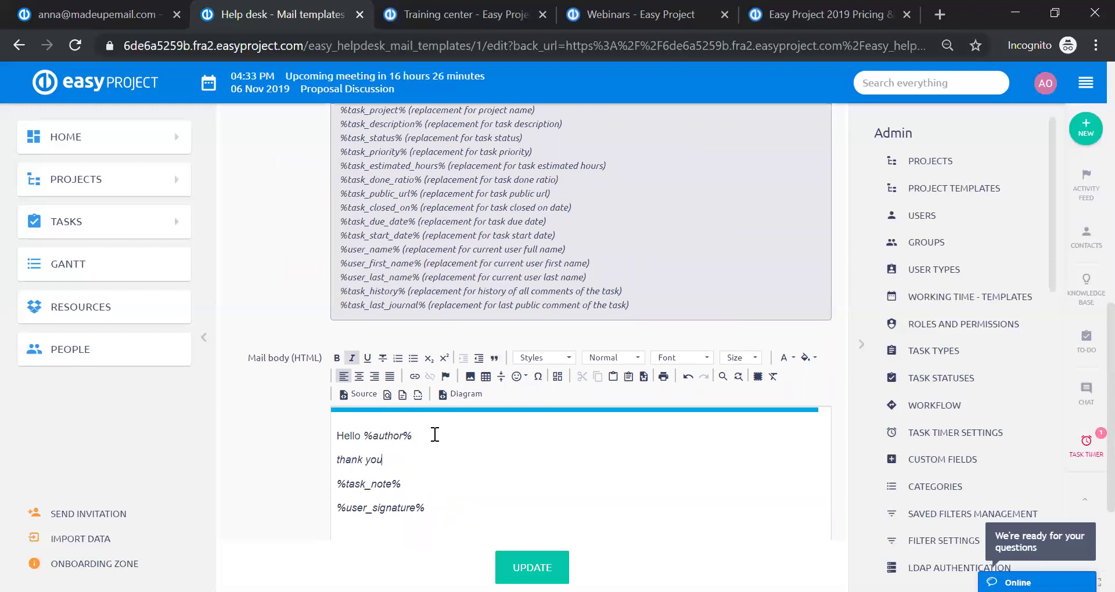
text( for your ticket)
scroll(452, 426, up, 5)
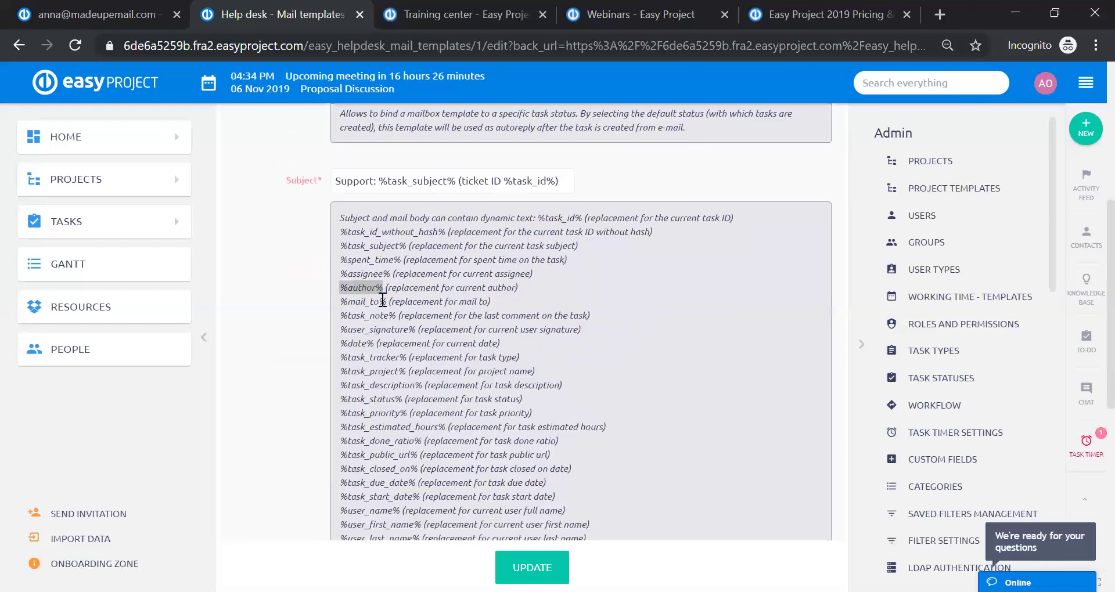
drag(340, 232, 445, 240)
key(ctrl+c)
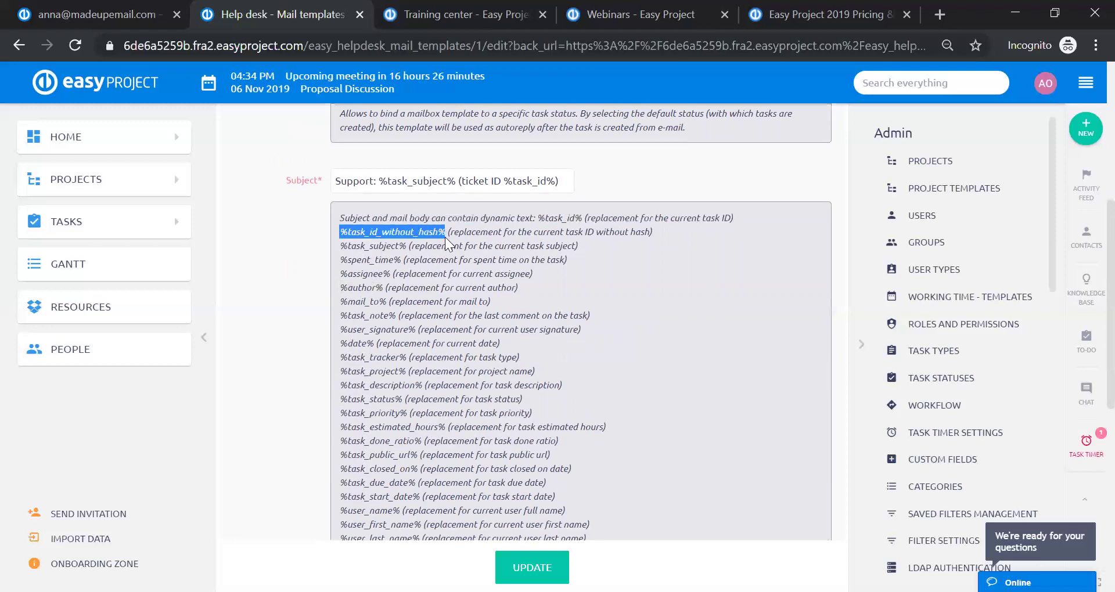
scroll(557, 314, down, 5)
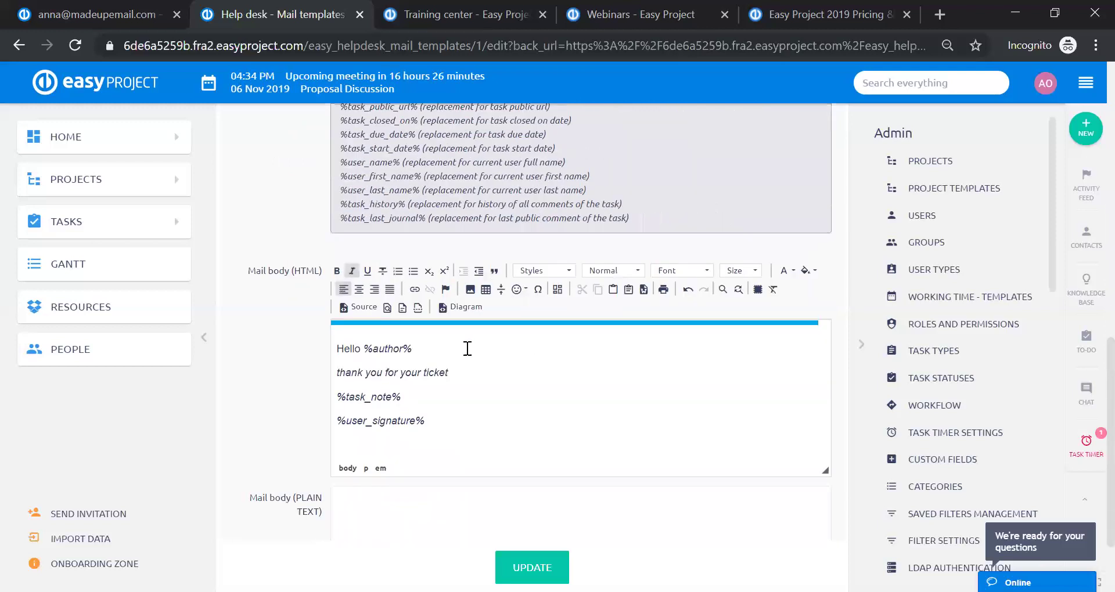
click(473, 374)
text(ID)
key(ctrl+v)
Extend the thank-you line with "with the subject %task_subject%" and leave the template without saving the changes
text(wit)
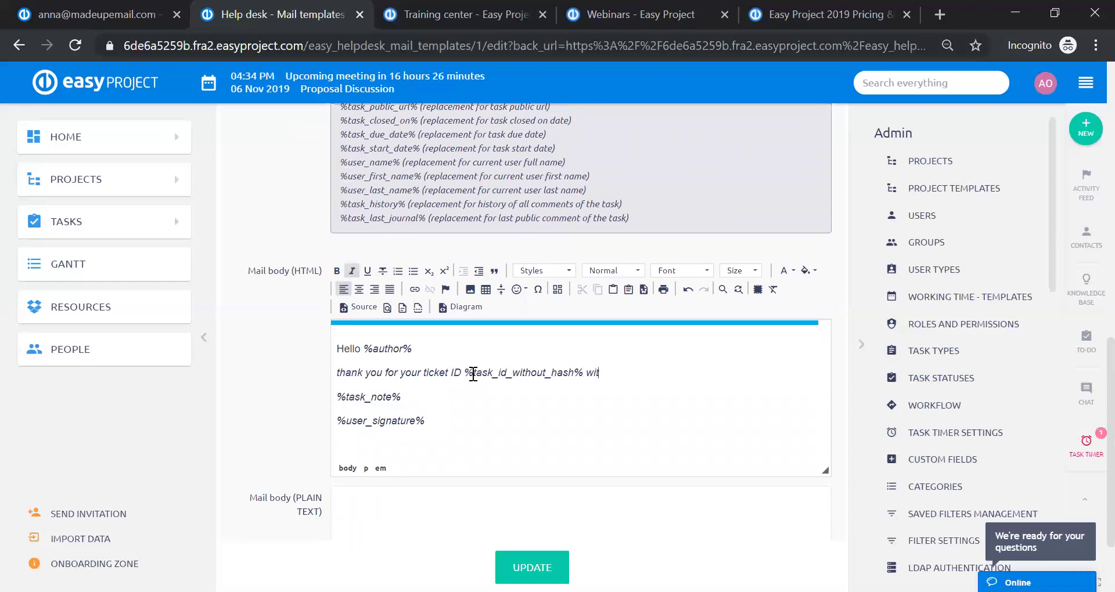
text(h the subject)
scroll(473, 374, up, 8)
drag(340, 332, 409, 332)
key(ctrl+c)
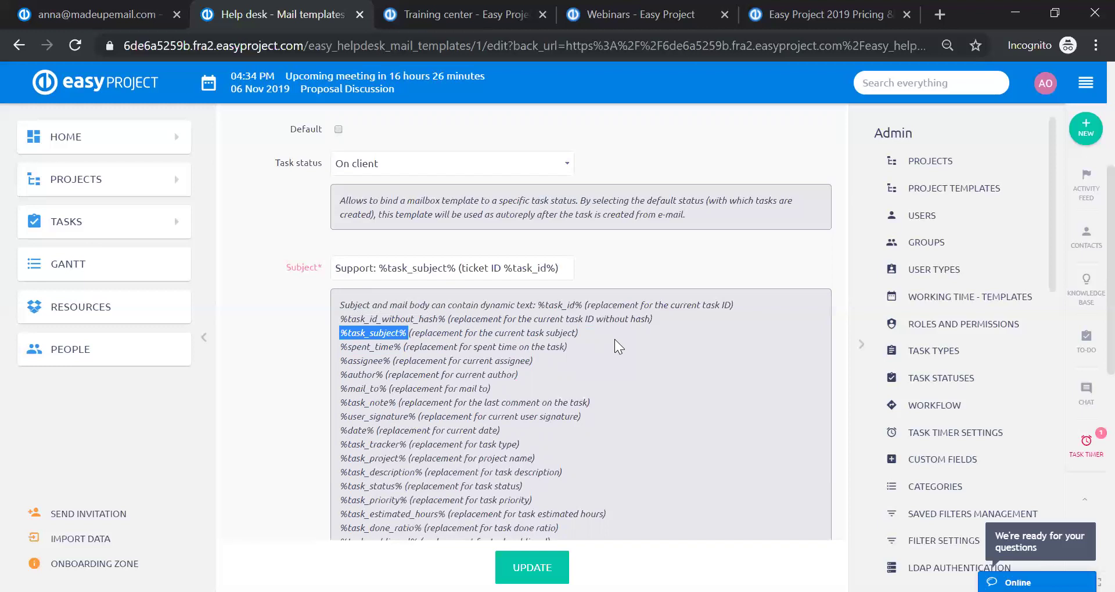
scroll(614, 339, down, 10)
key(ctrl+v)
drag(740, 287, 660, 285)
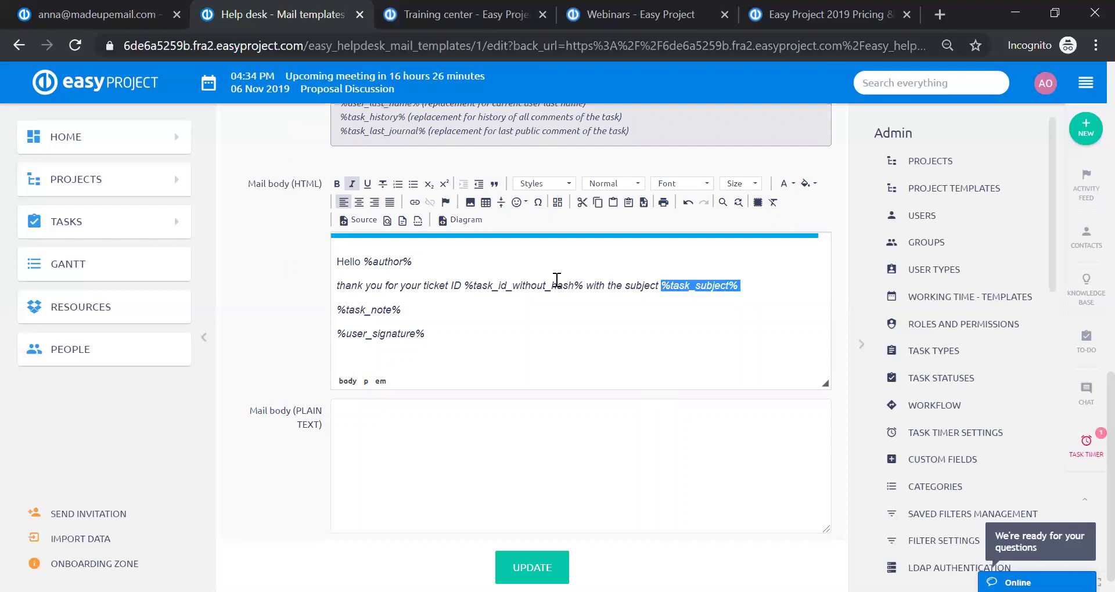
drag(584, 284, 468, 290)
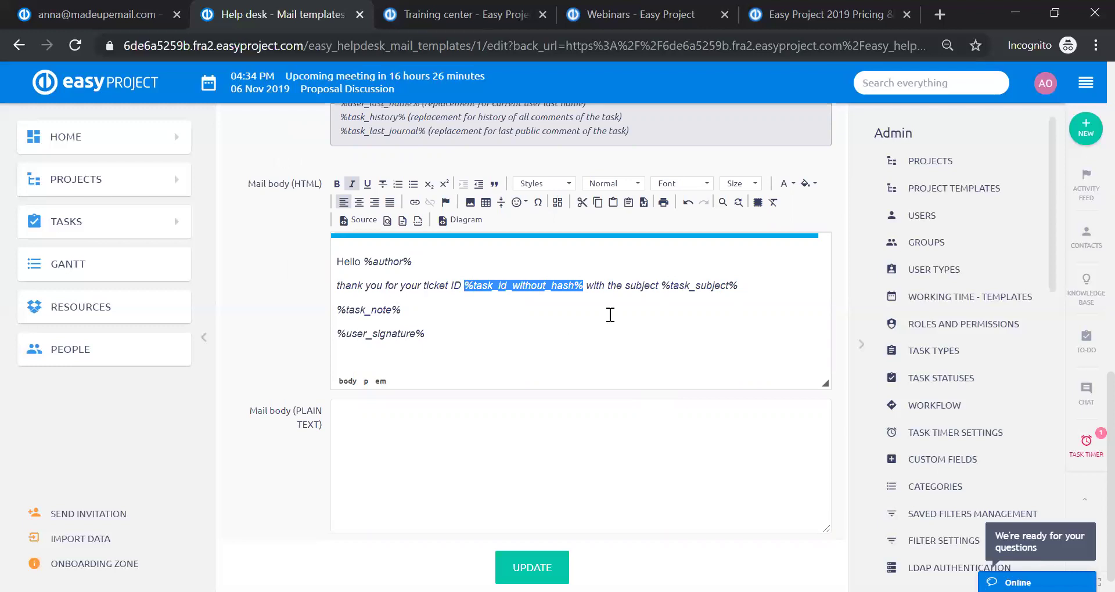
click(17, 46)
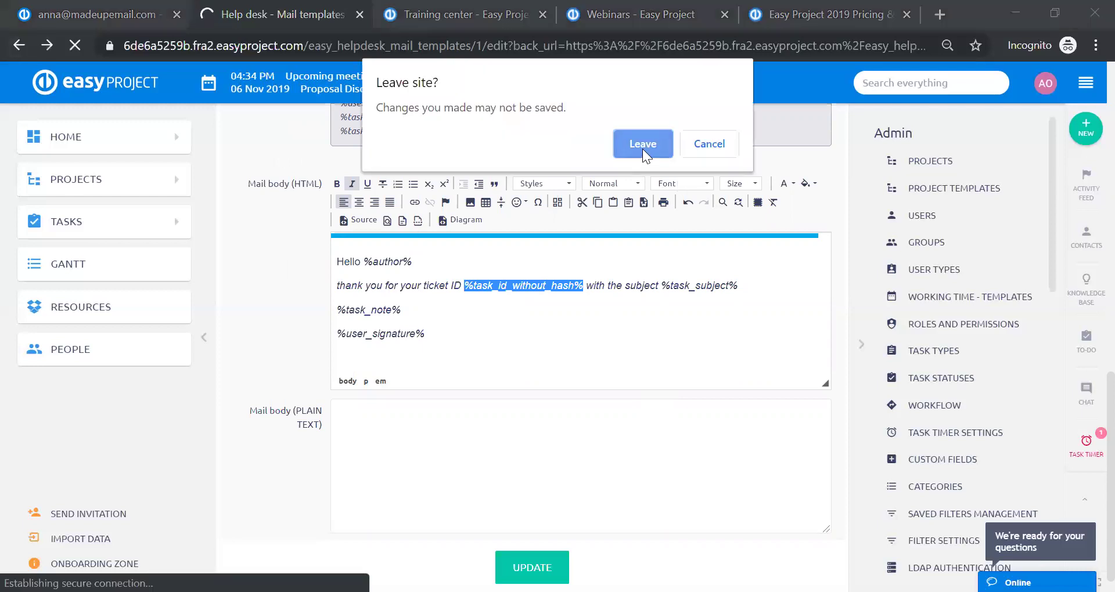
click(643, 149)
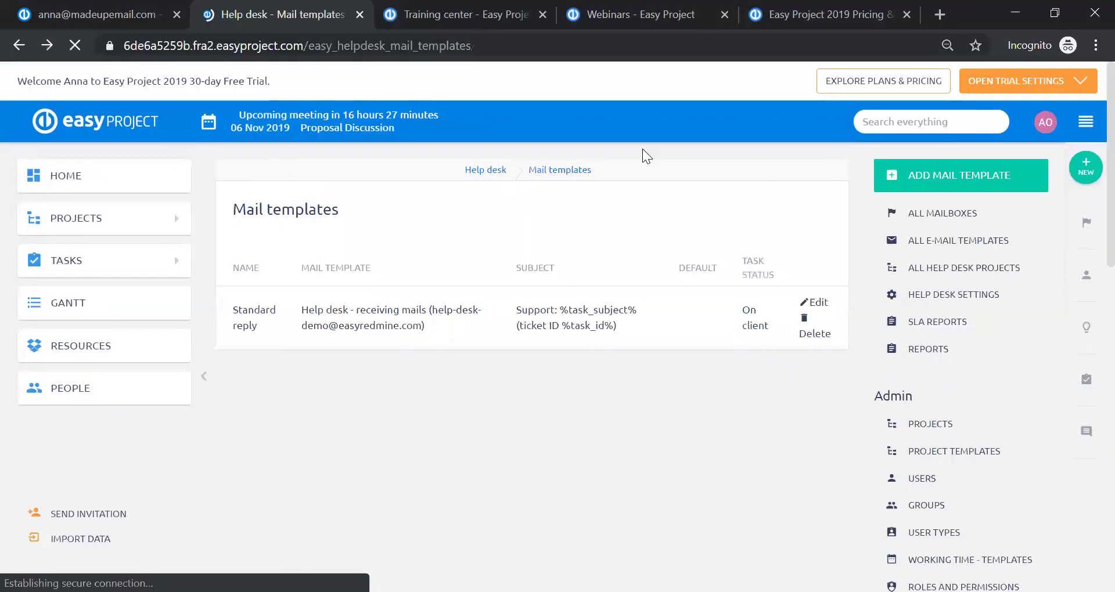
Examine the blank new mail template form, including its mailbox, task status, subject, dynamic text and mail body fields, and return to the template list
click(996, 184)
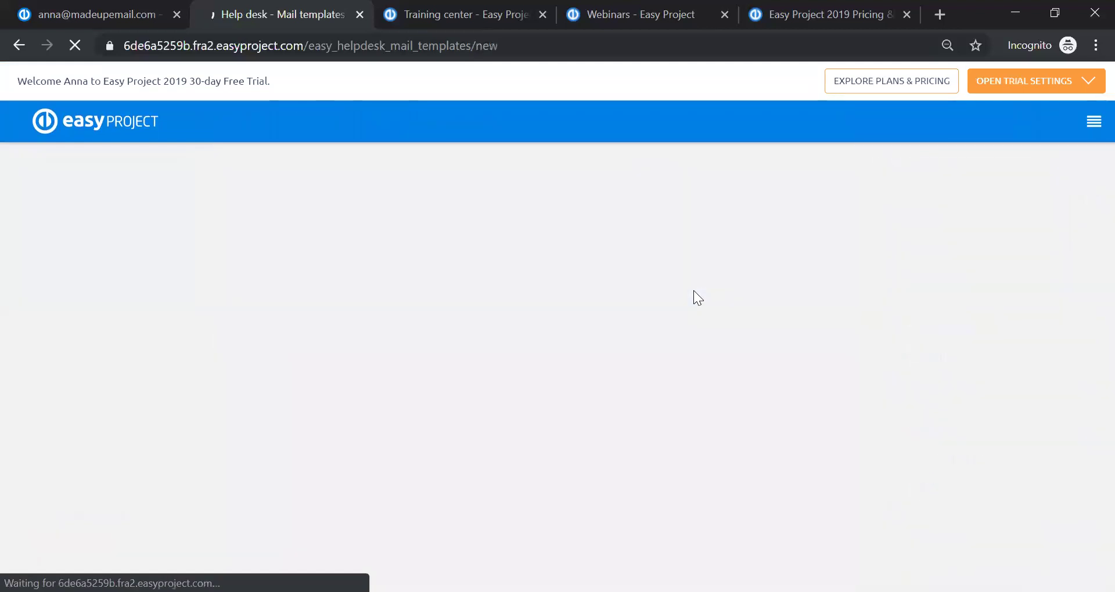
click(447, 272)
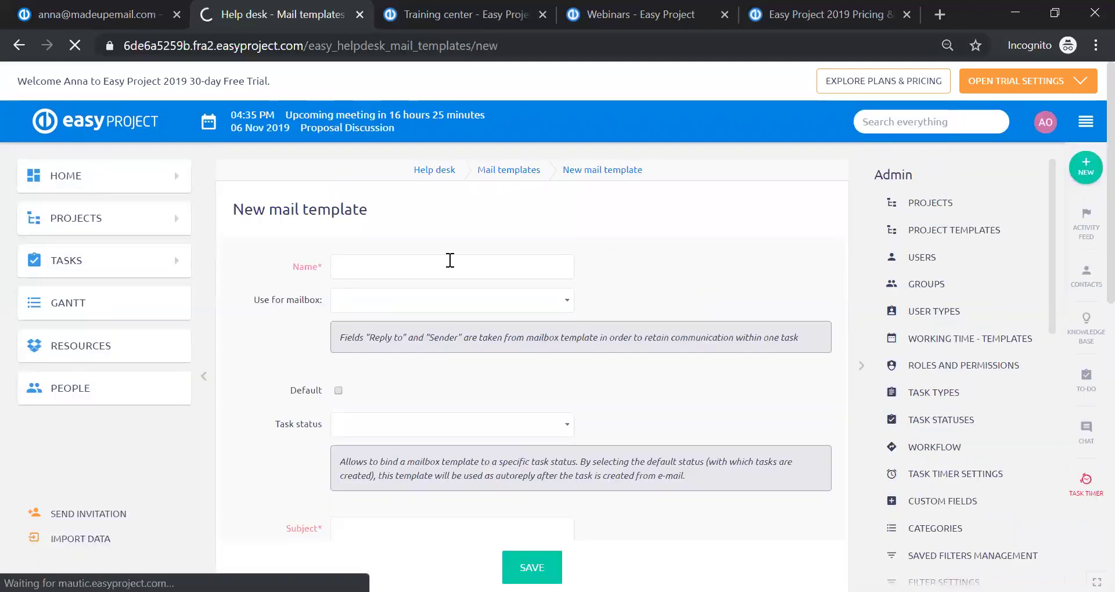
click(443, 301)
click(566, 293)
scroll(775, 269, down, 5)
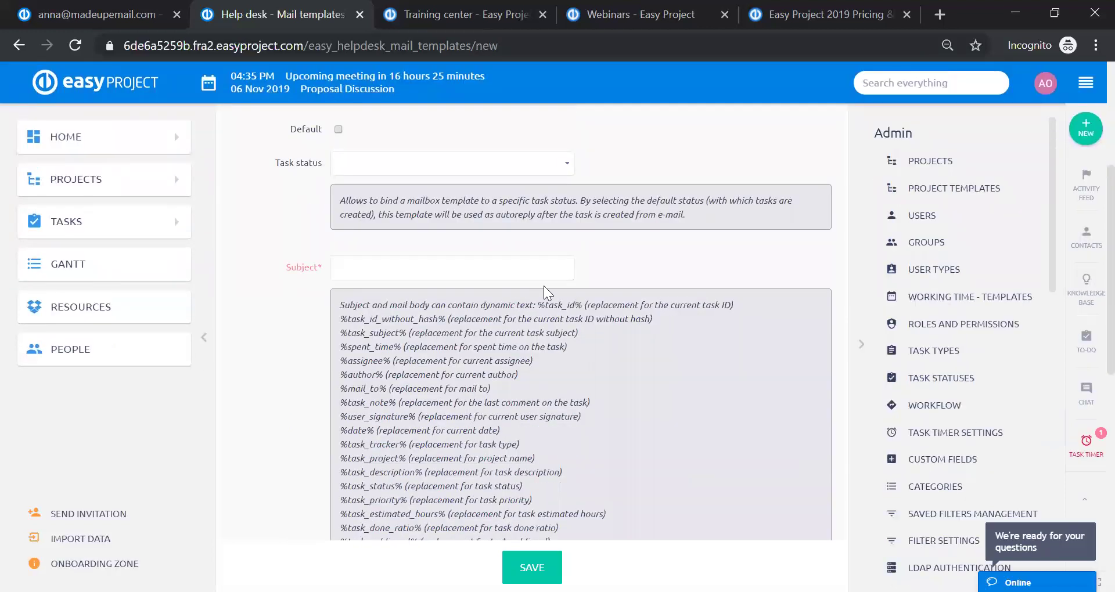
scroll(655, 269, down, 5)
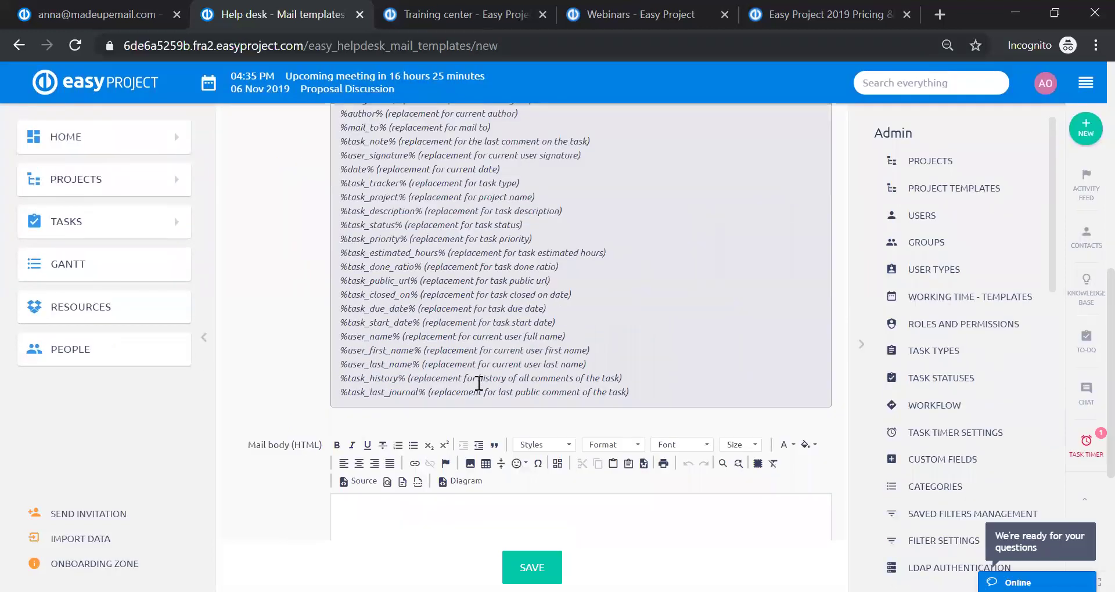
scroll(403, 302, down, 4)
scroll(594, 438, up, 6)
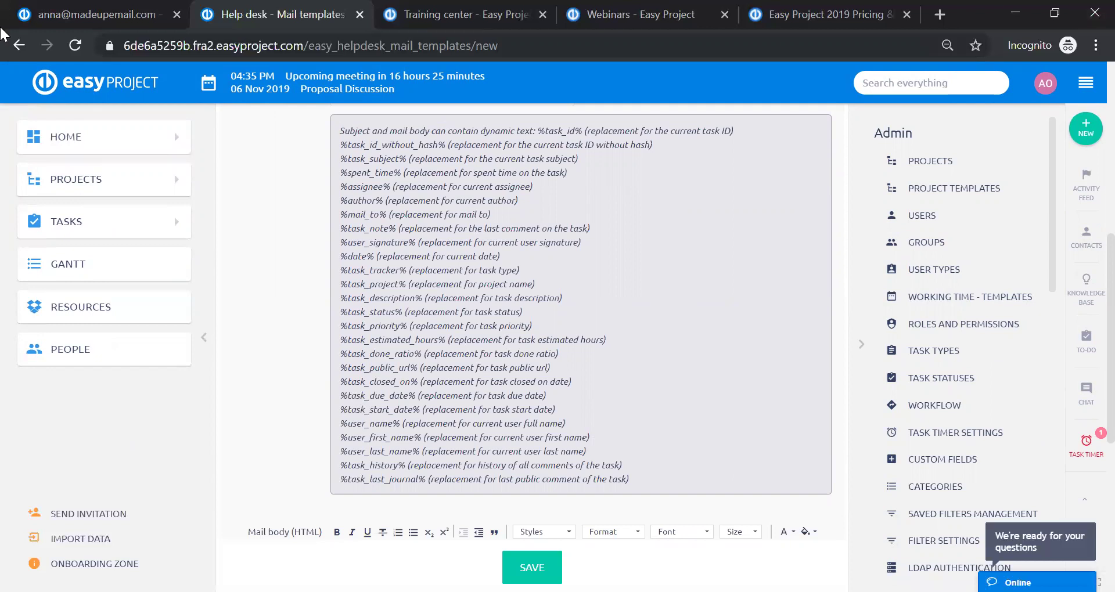
click(19, 45)
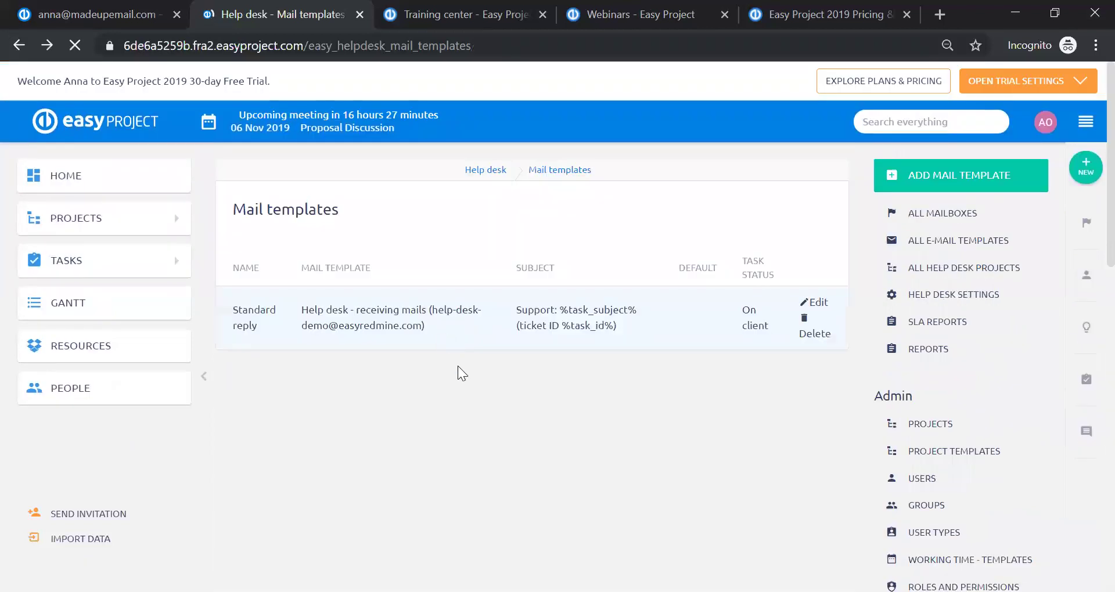
Go to the Help desk settings and examine the status options available for "Change status after client's response to"
click(1086, 127)
scroll(1019, 429, down, 3)
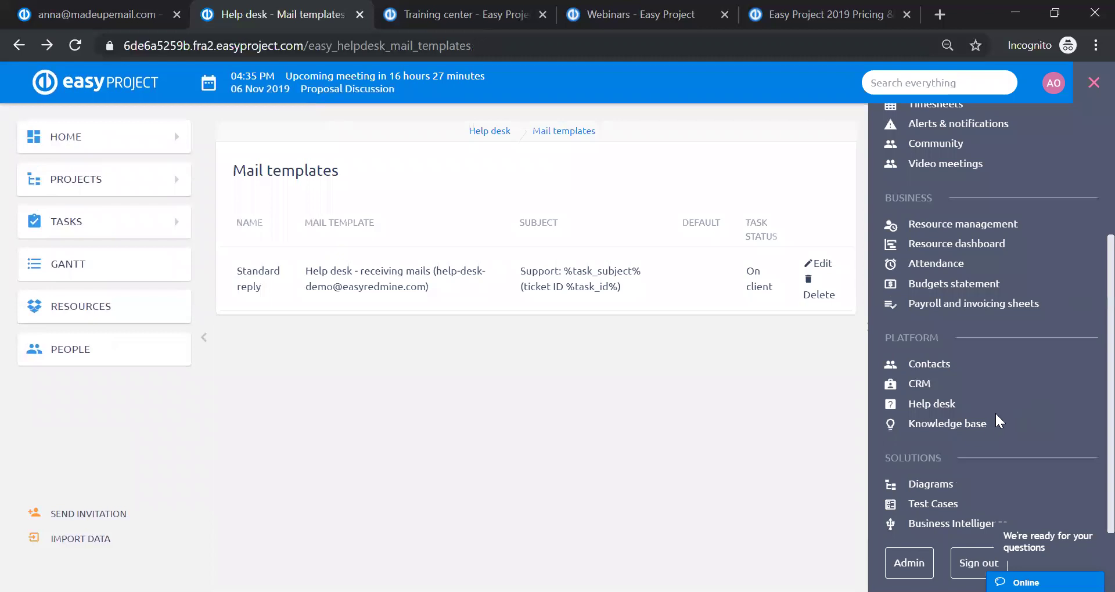
click(932, 407)
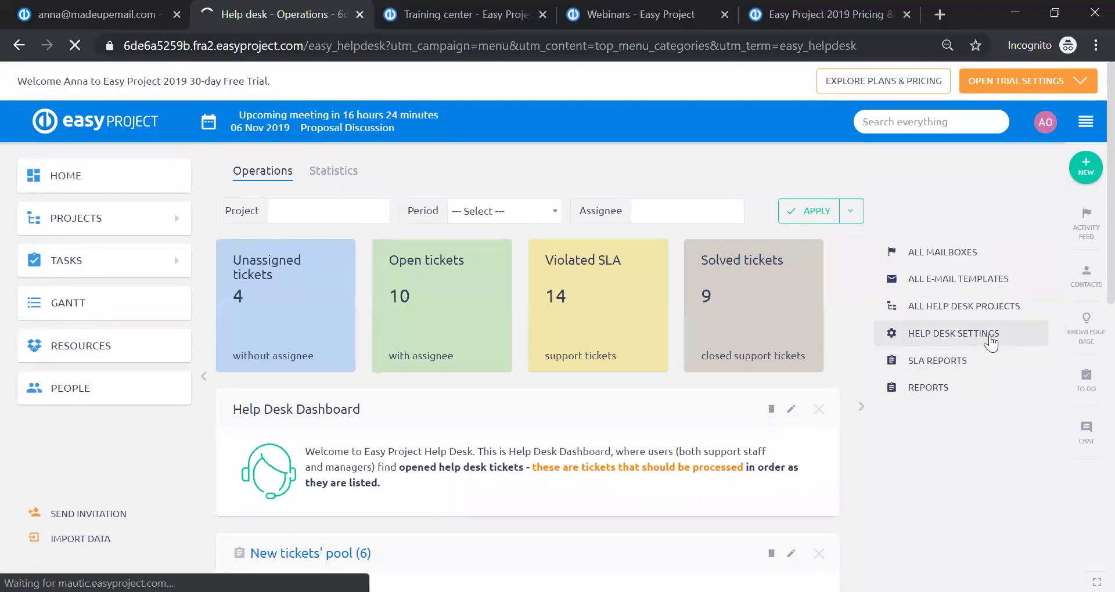
click(989, 338)
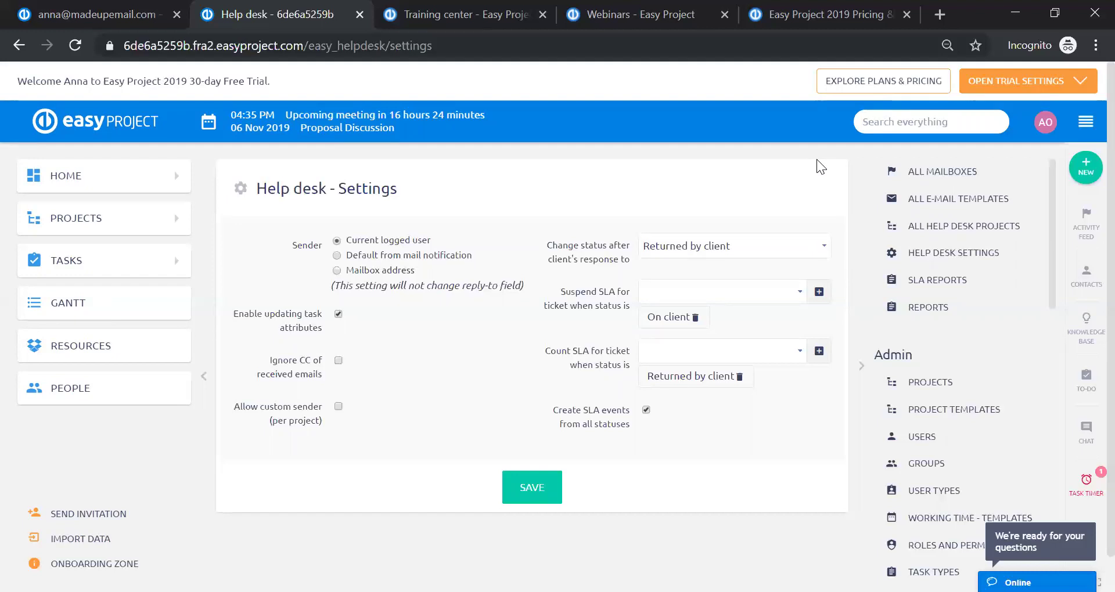
click(658, 247)
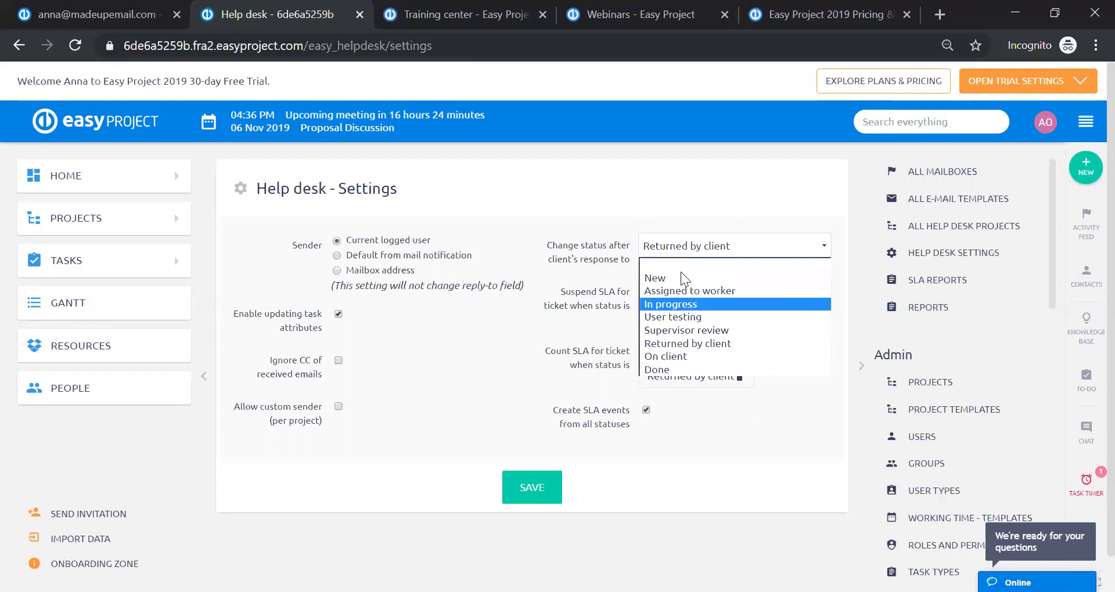
click(689, 203)
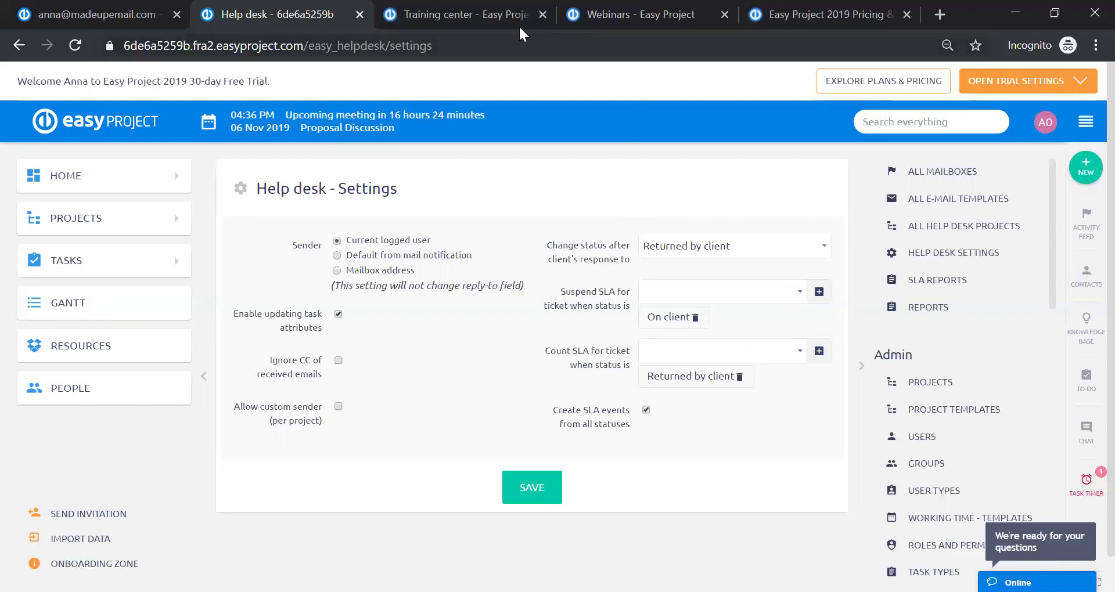
Switch to the Easy Project website and look through the "Help desk" article under Help Desk in the Training Center documentation
click(477, 9)
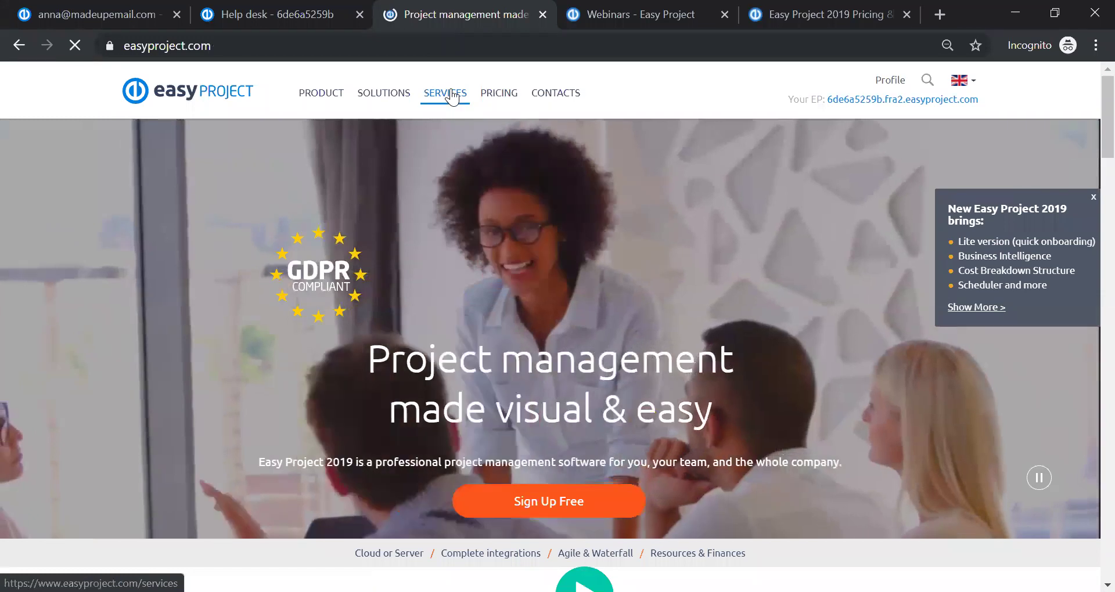
click(452, 96)
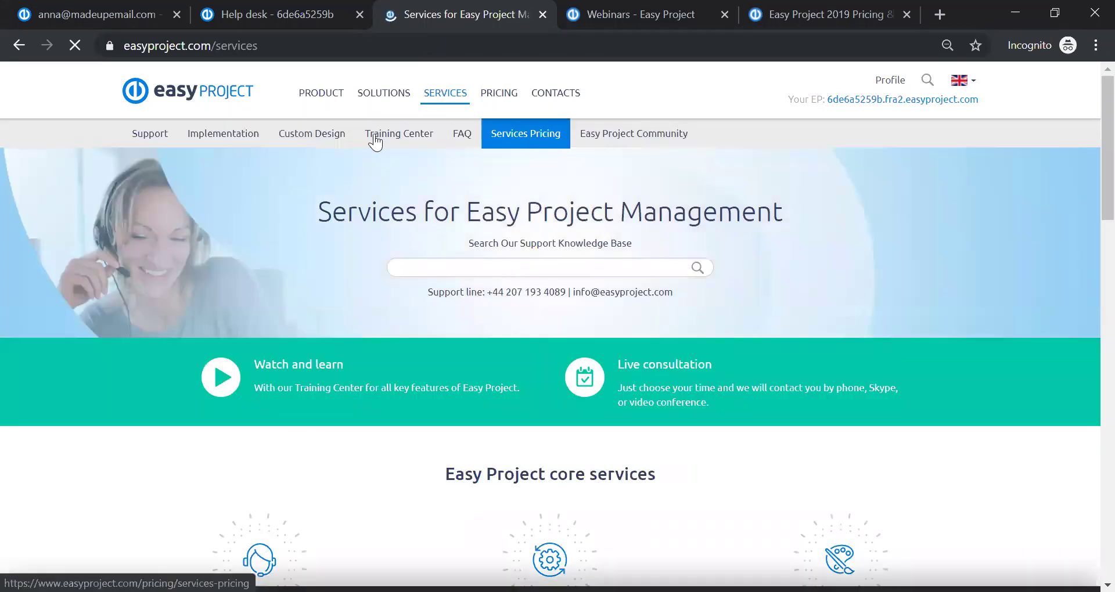
click(399, 133)
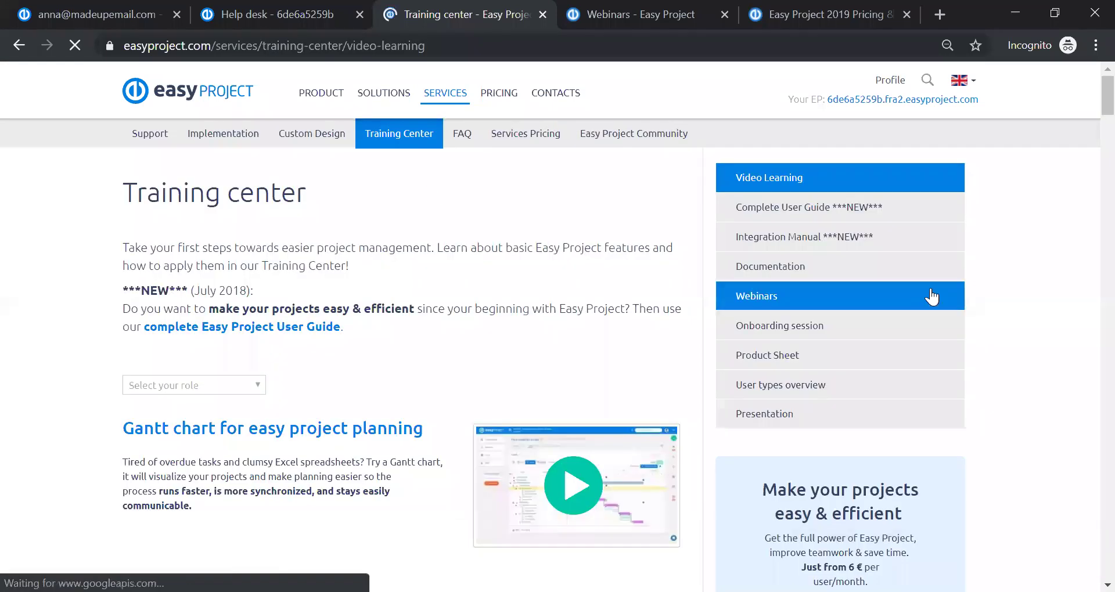
click(784, 271)
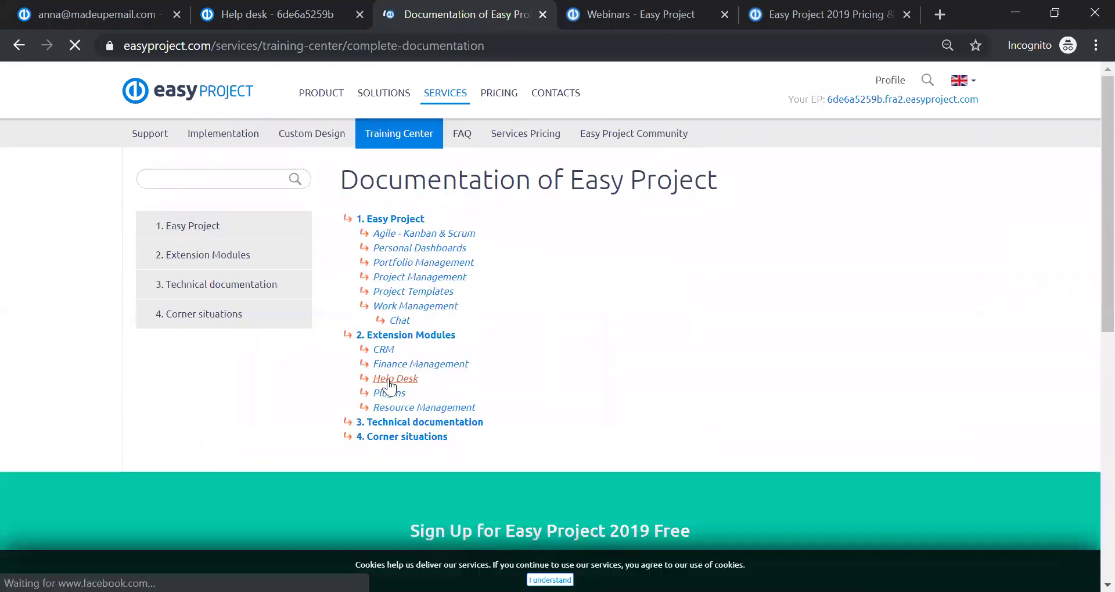
click(388, 381)
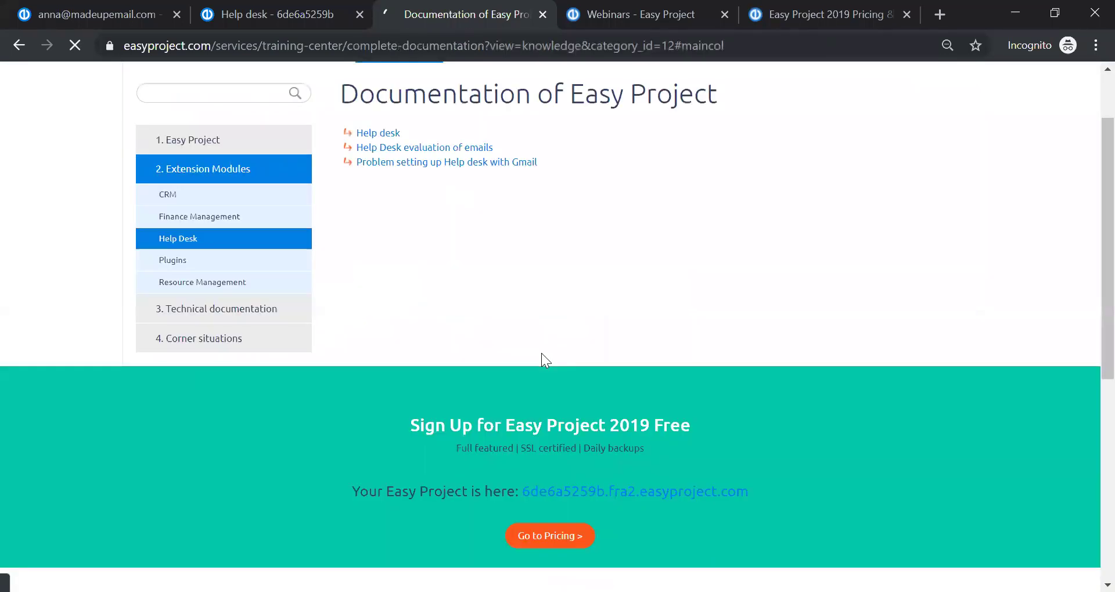
click(383, 134)
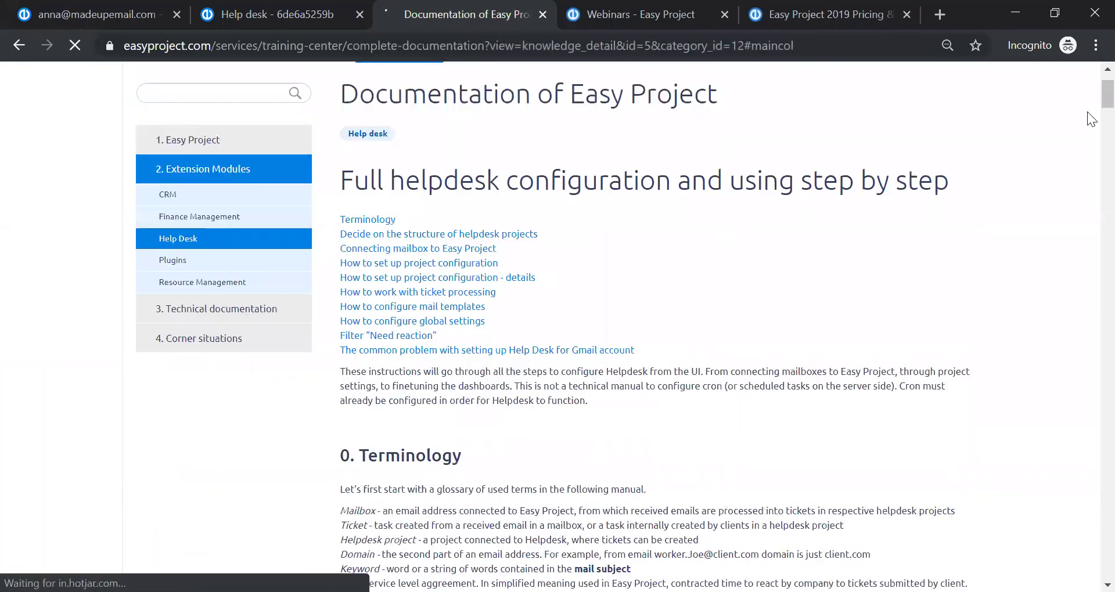
scroll(1087, 108, down, 2)
scroll(1088, 110, down, 19)
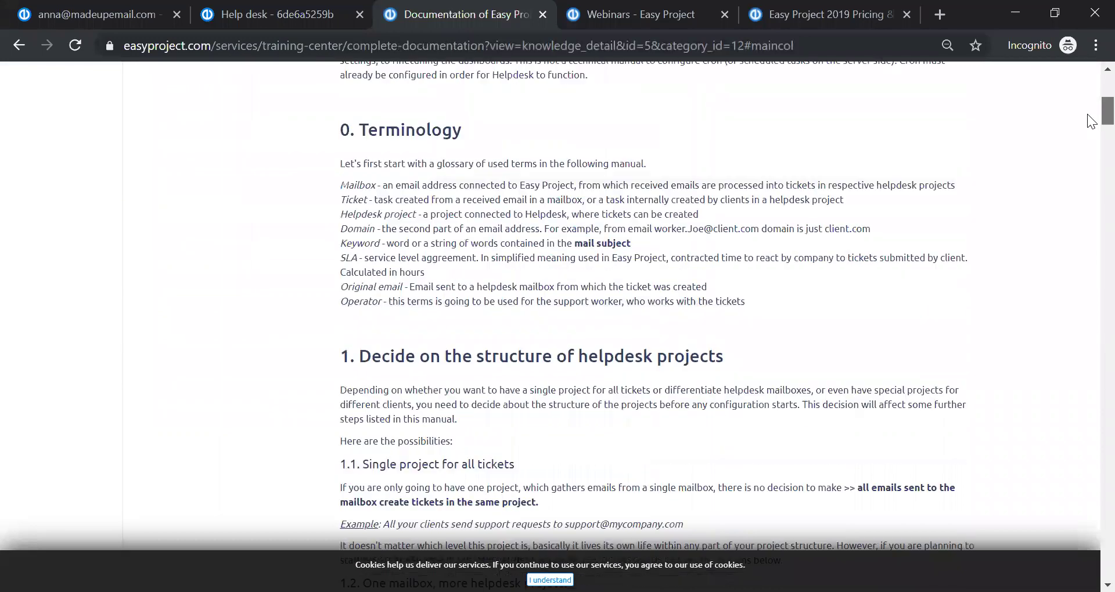
scroll(1090, 166, down, 20)
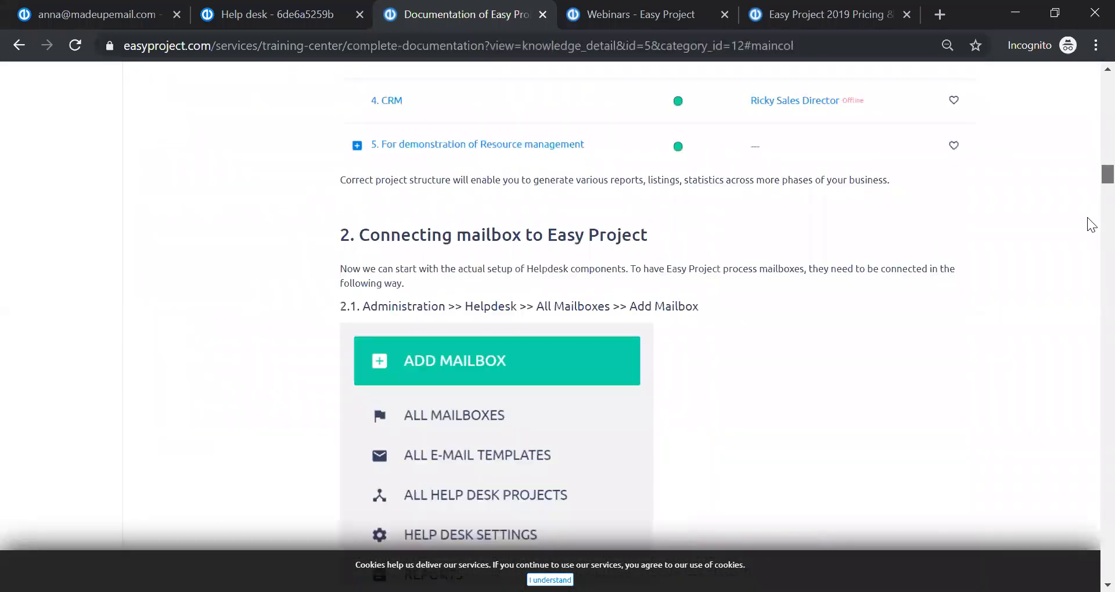
scroll(1087, 254, down, 20)
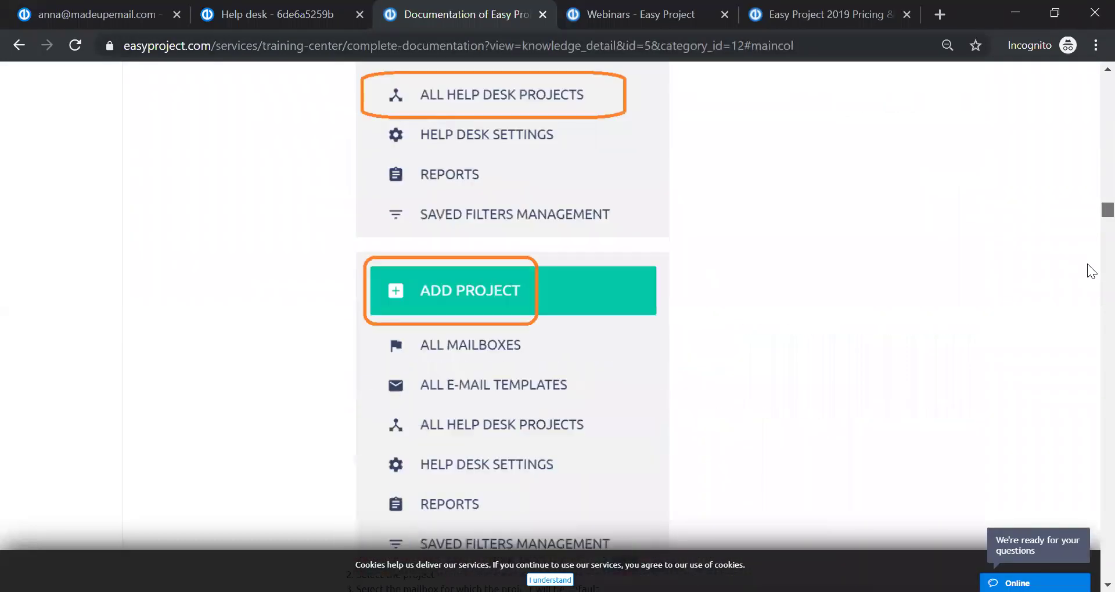
Read on through the Help desk article's sections on project configuration, SLA settings, SLA events and reports, and alert settings
scroll(1087, 295, down, 20)
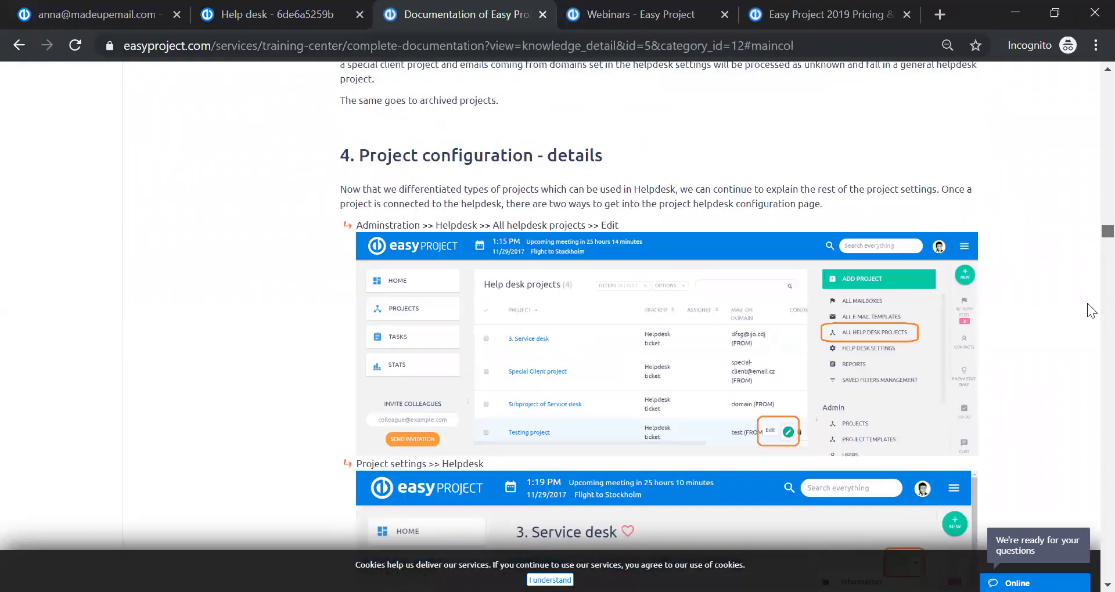
scroll(1086, 341, down, 10)
scroll(1087, 329, up, 15)
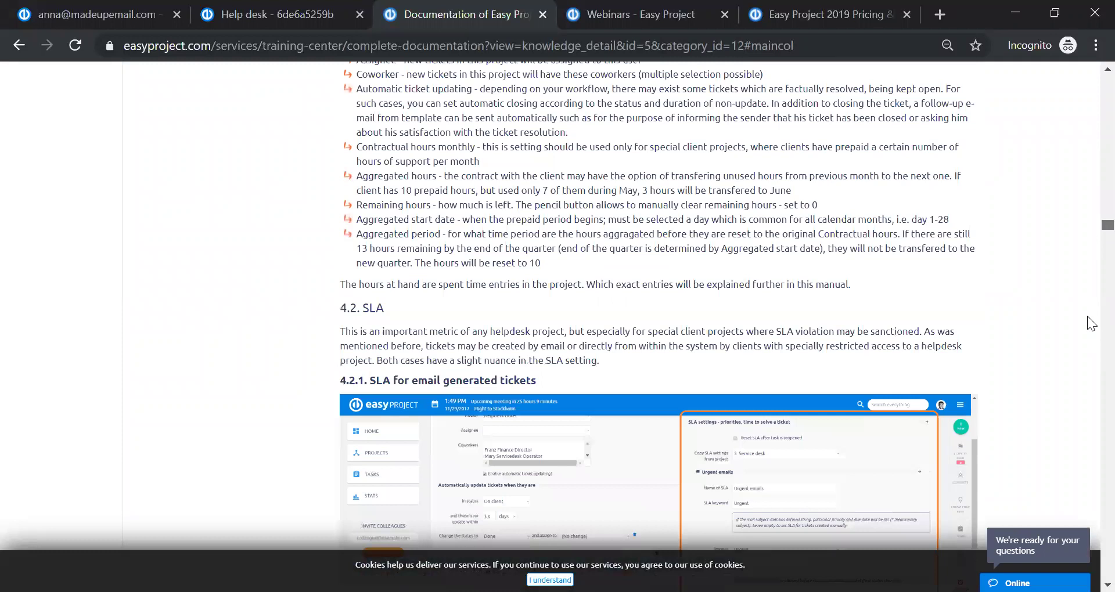
scroll(1087, 316, up, 12)
scroll(1091, 317, down, 15)
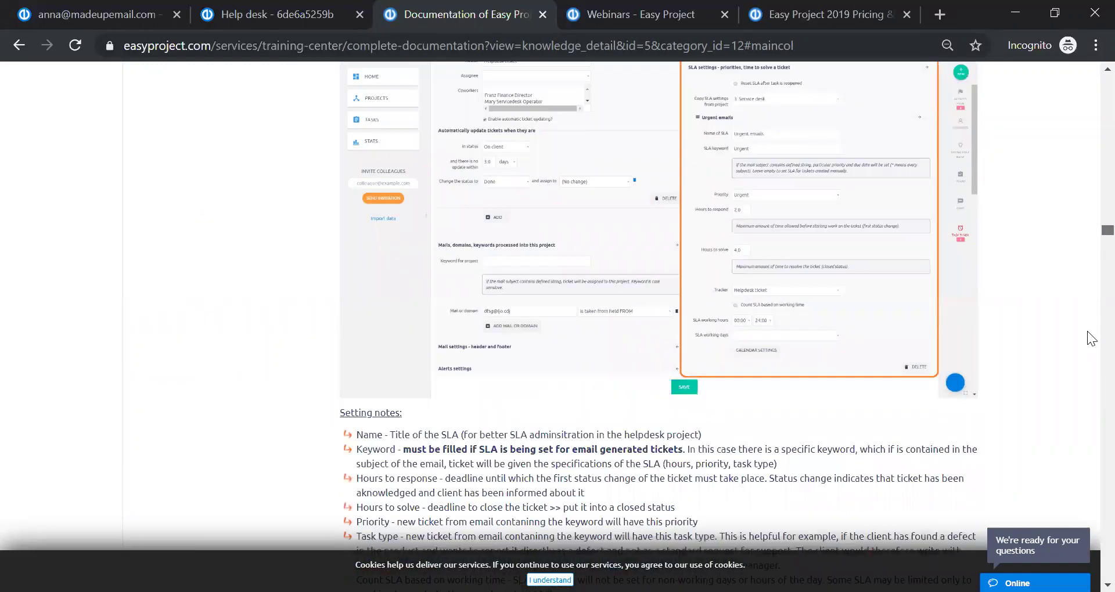
scroll(1089, 343, down, 20)
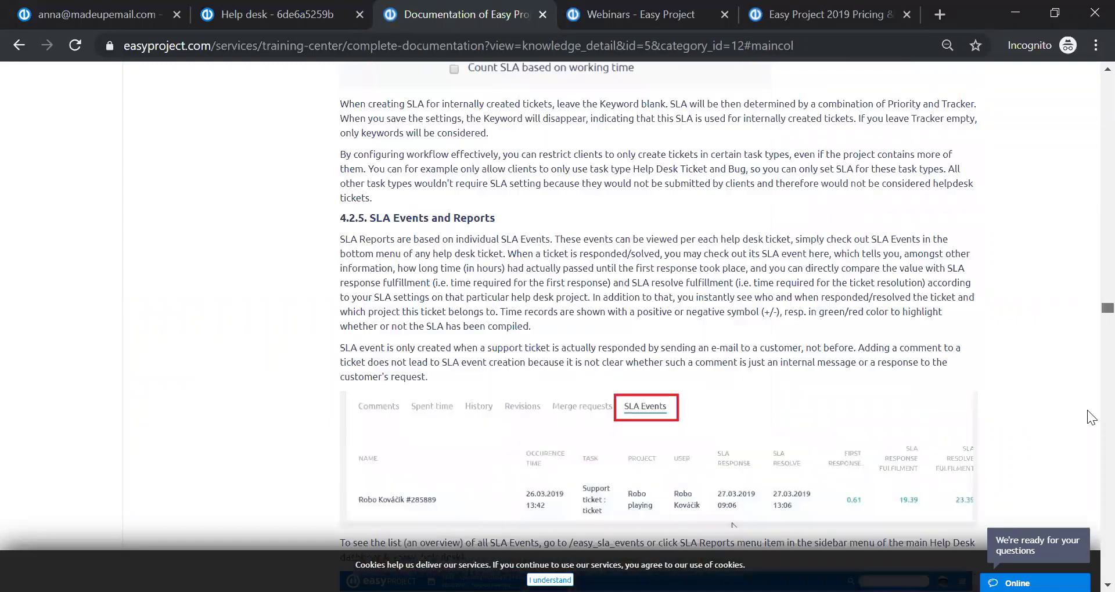
scroll(1091, 430, down, 15)
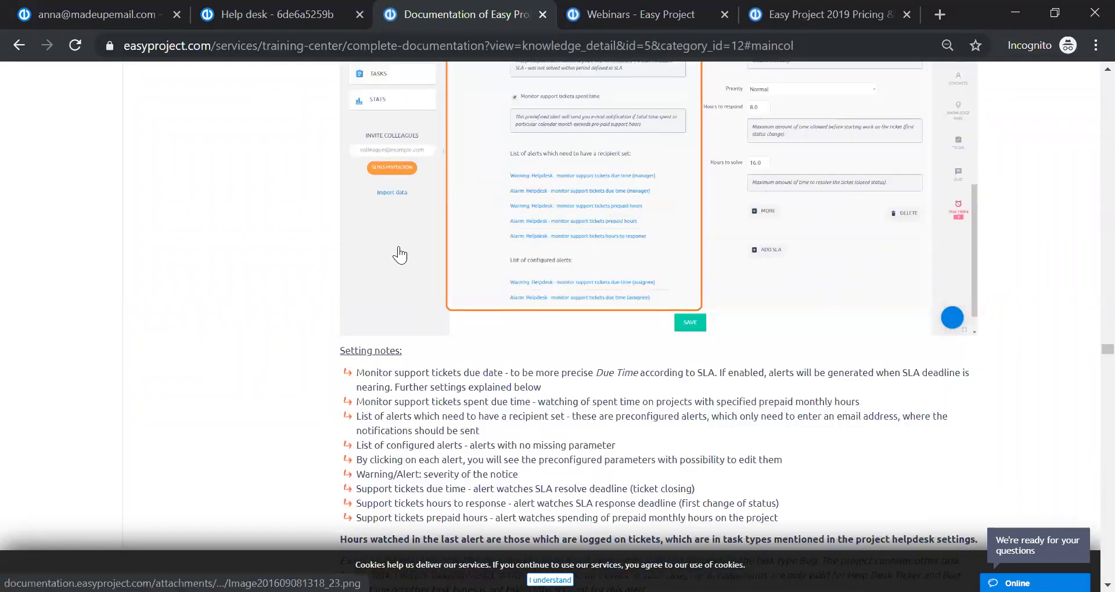
Switch to the Easy Project webinars page and look through the upcoming and past project management webinars
click(601, 11)
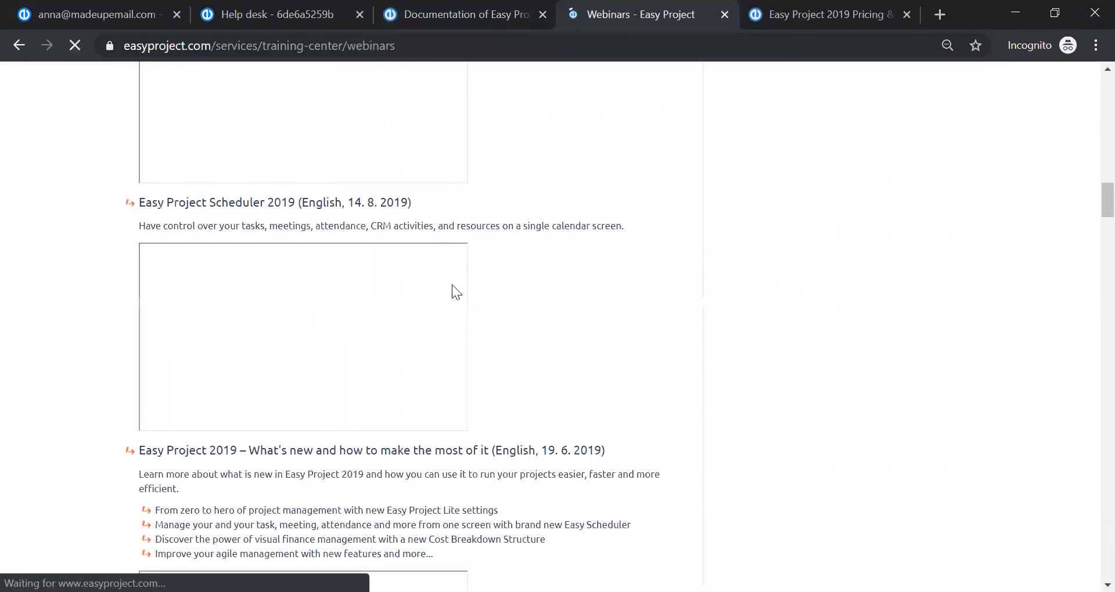
scroll(546, 271, up, 20)
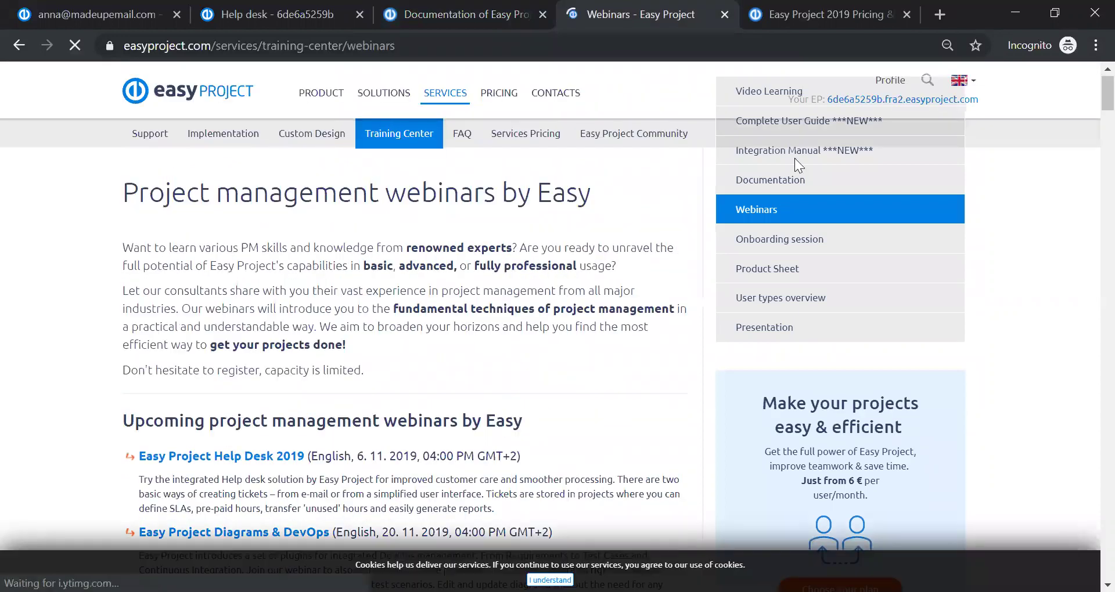
scroll(362, 261, down, 5)
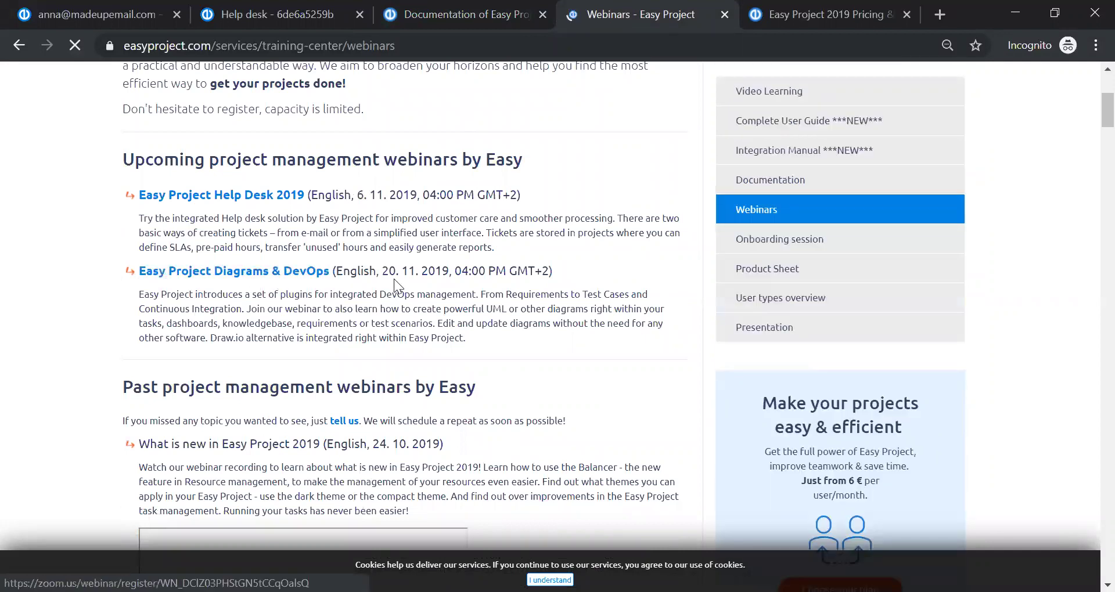
scroll(400, 276, down, 3)
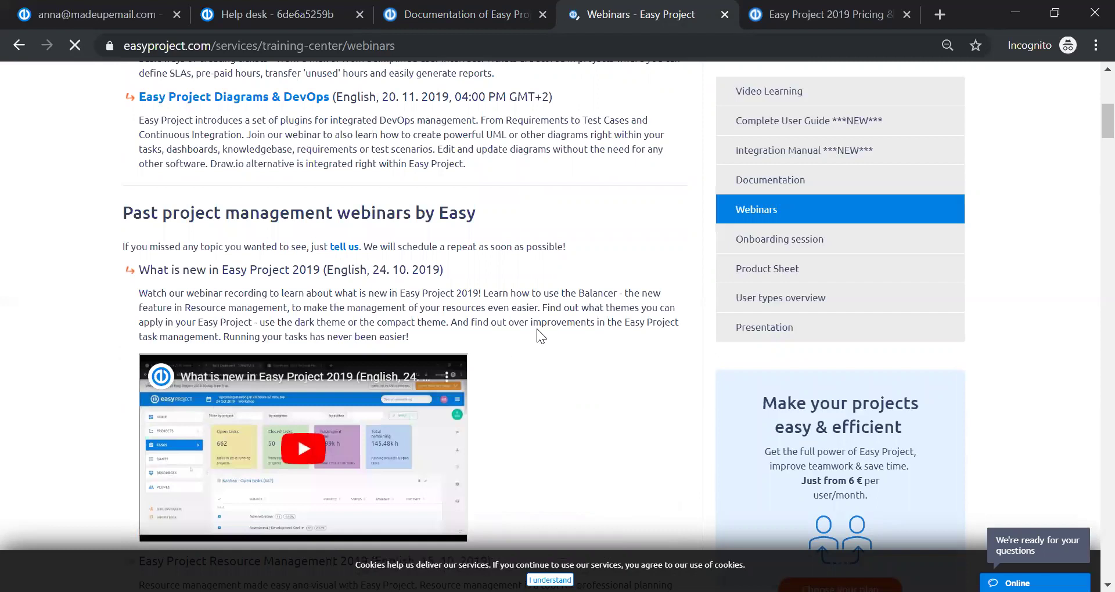
scroll(536, 328, up, 8)
Switch to the Easy Project 2019 pricing page and compare the Essentials, Business and Platform plans
click(816, 13)
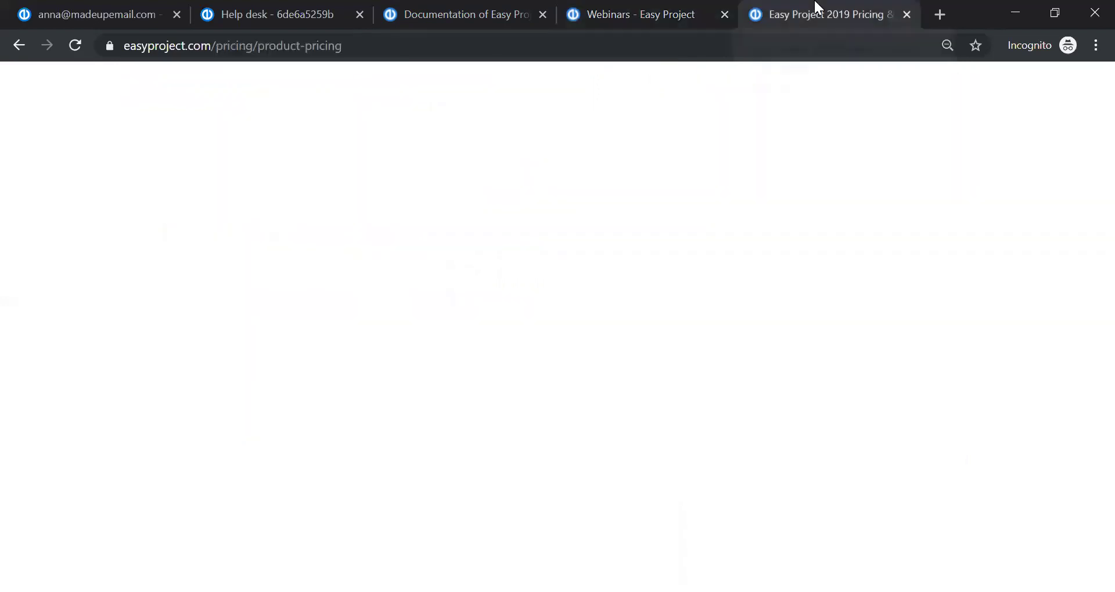
scroll(1087, 204, up, 8)
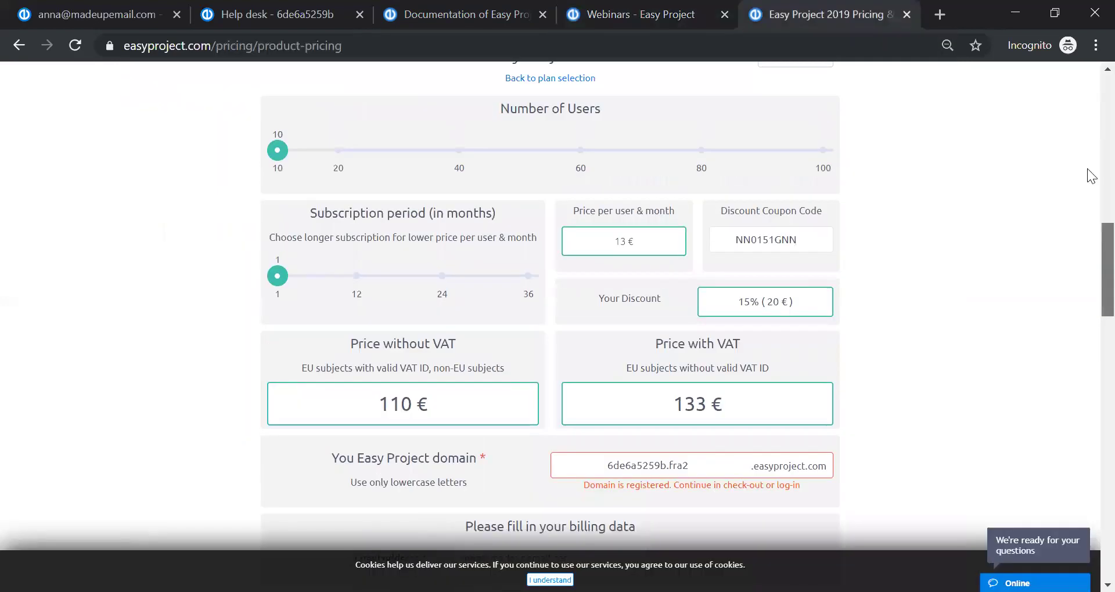
scroll(1086, 134, down, 5)
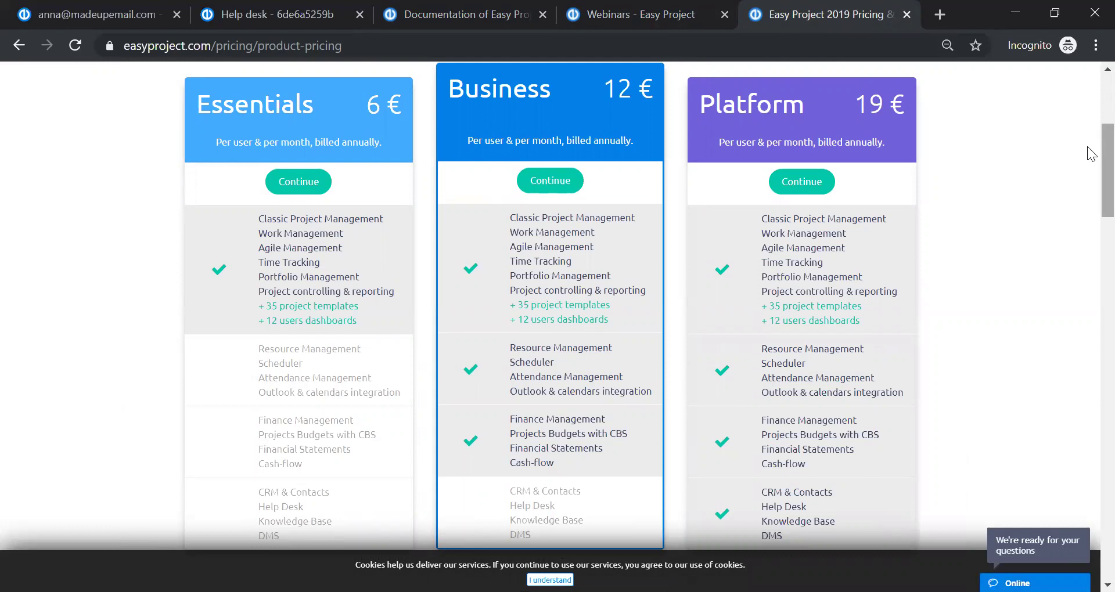
drag(1086, 144, 1087, 104)
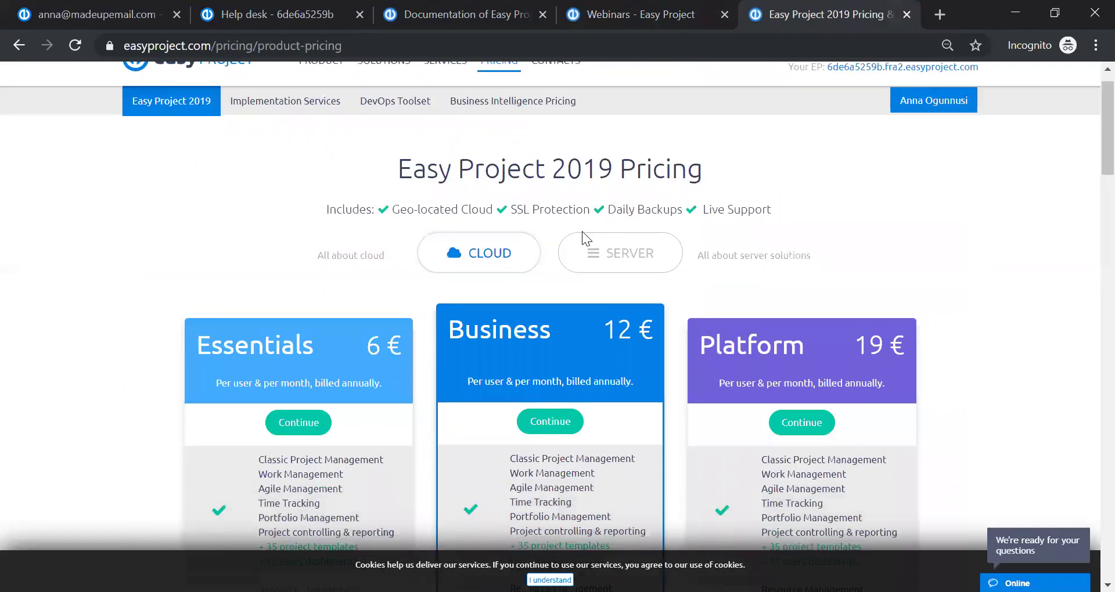
Set the Easy Project 2019 Business order to 40 users with a 25-month subscription and check the price per user
drag(1087, 146, 1087, 279)
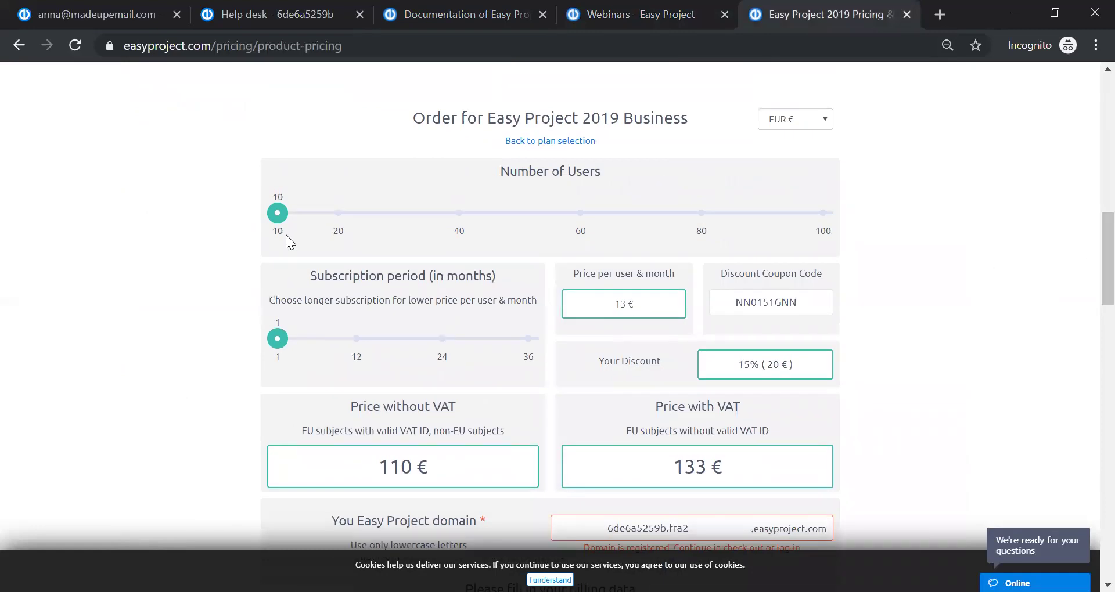
drag(281, 215, 460, 216)
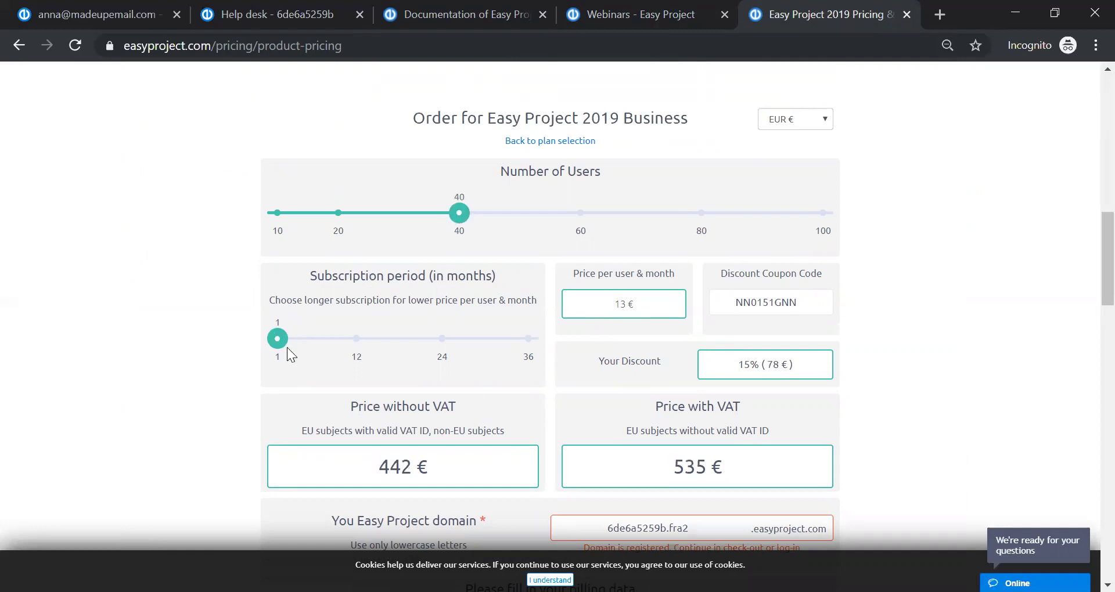
drag(279, 344, 511, 333)
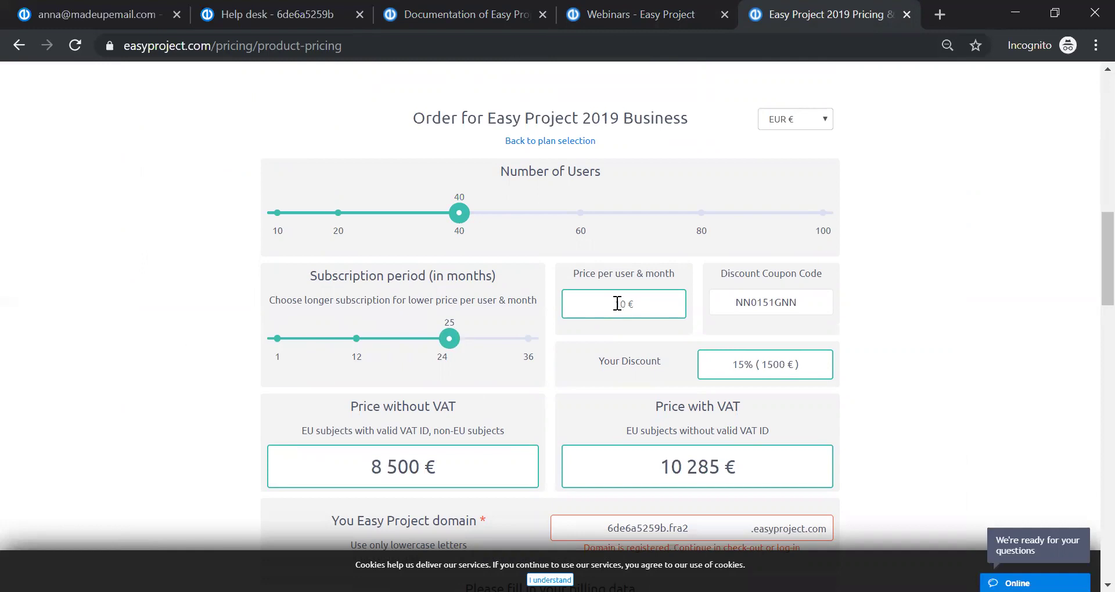
drag(614, 304, 633, 299)
Highlight the discount coupon code in the order form, review the plan prices once more and return to the coupon field
click(820, 308)
drag(818, 306, 718, 305)
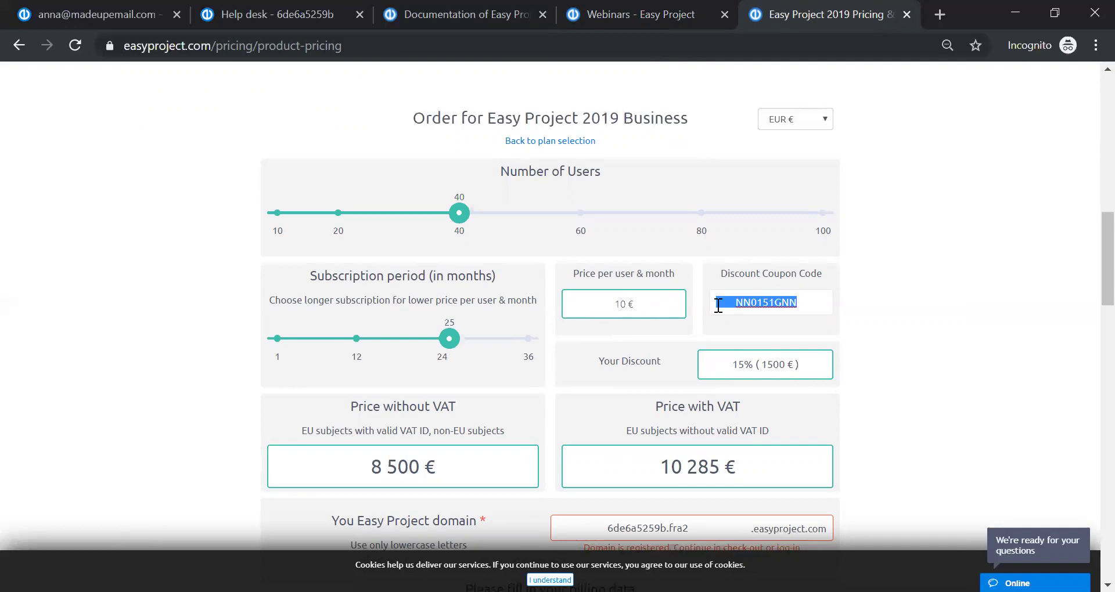
scroll(812, 223, up, 15)
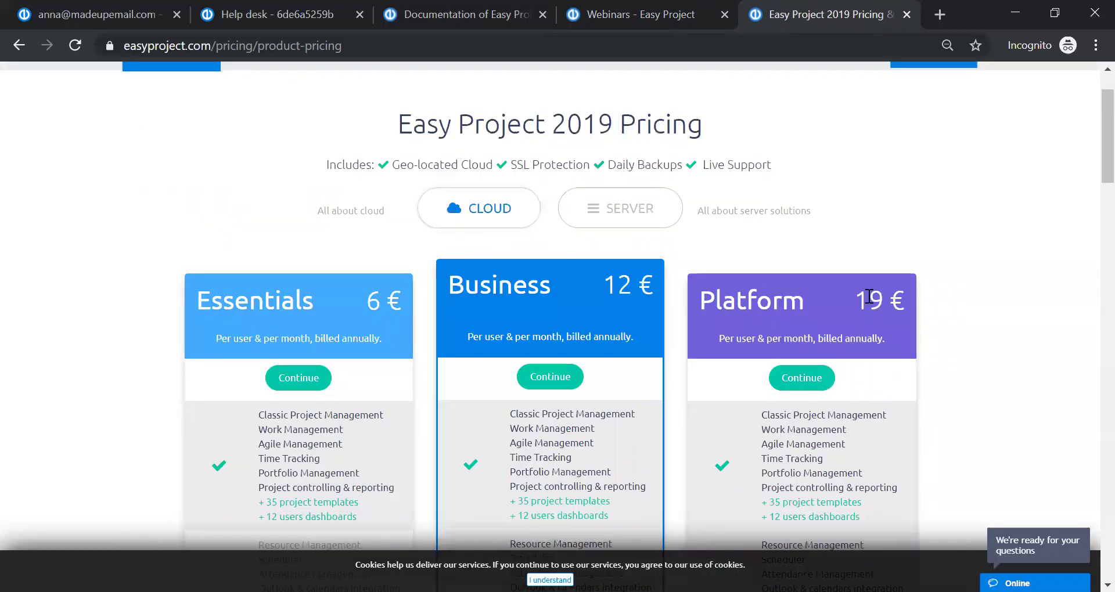
scroll(869, 297, down, 15)
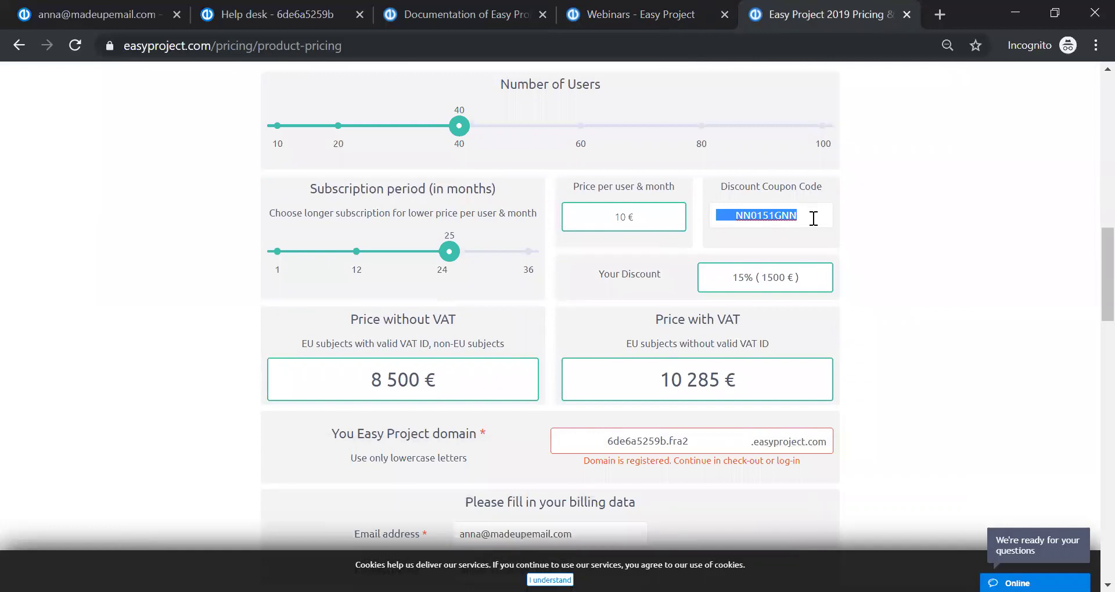
click(813, 220)
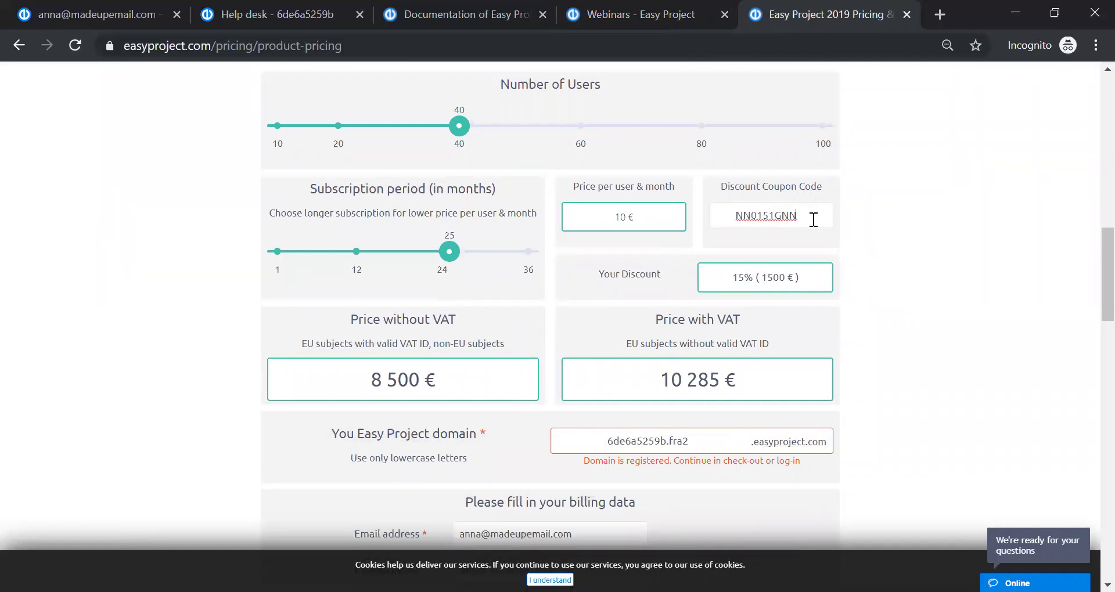